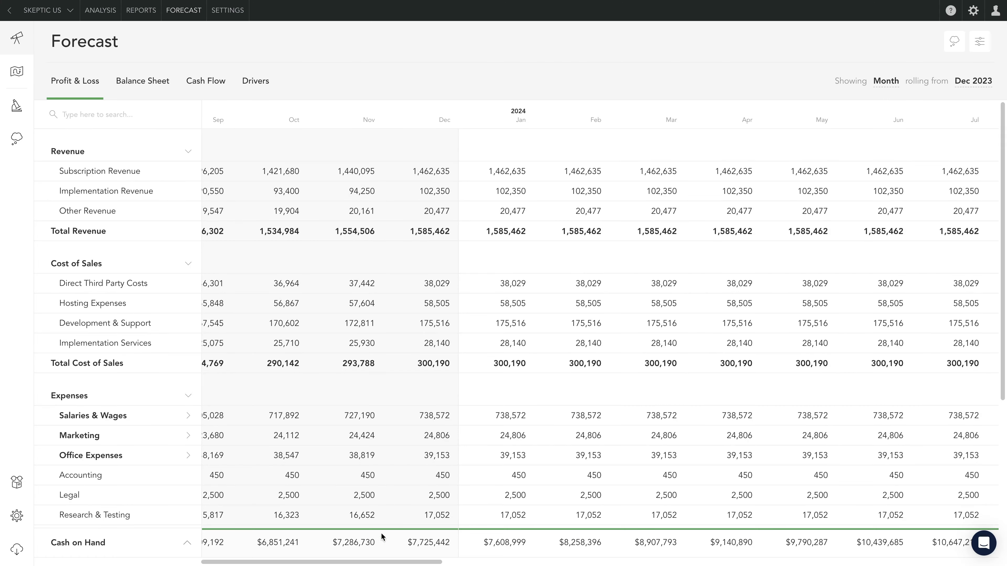
# - Switch on the Project Manager, Cloud Developer and Front End Developer new hires plus the Marketing Campaign and Product Enhancement Project microforecasts, leaving Partnership Project off
pyautogui.moveTo(374, 562); pyautogui.dragTo(927, 540)
pyautogui.click(16, 105)
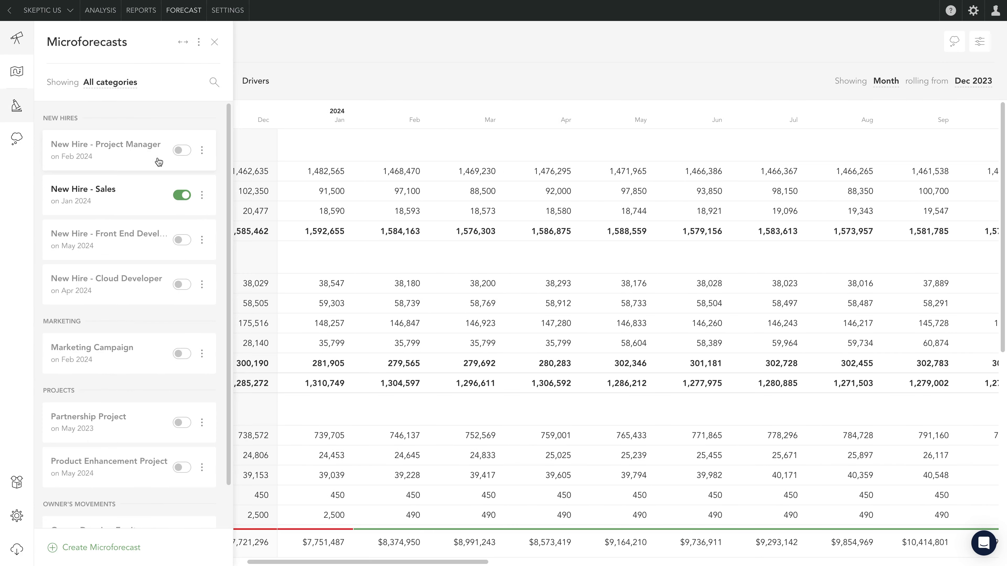
pyautogui.click(182, 150)
pyautogui.click(176, 284)
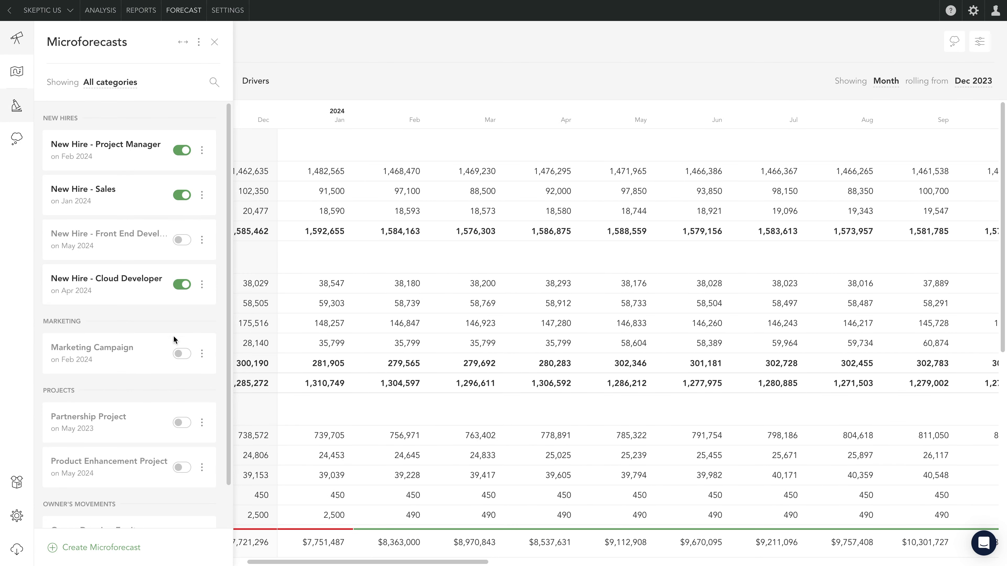
pyautogui.click(179, 353)
pyautogui.click(182, 423)
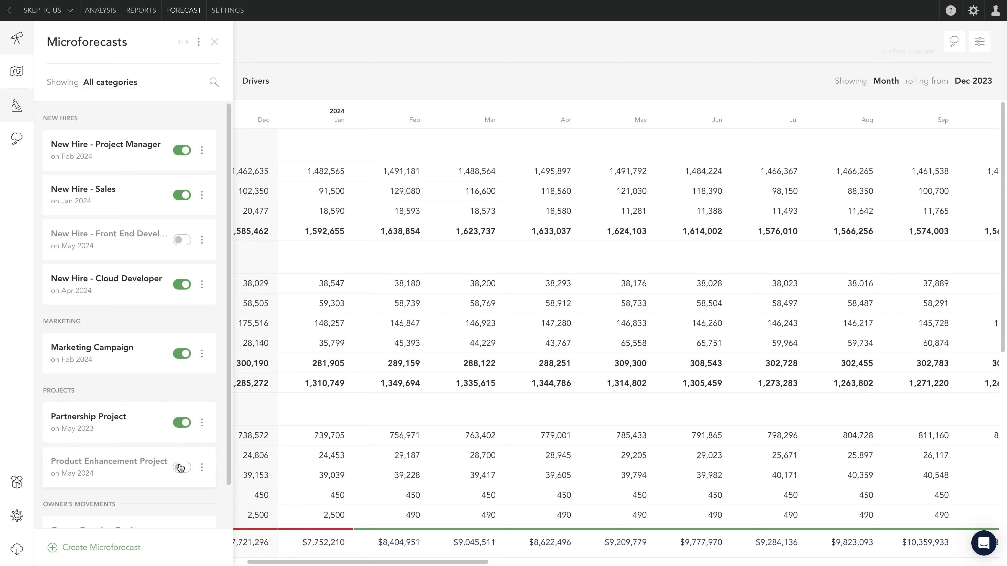
pyautogui.click(181, 467)
pyautogui.click(182, 423)
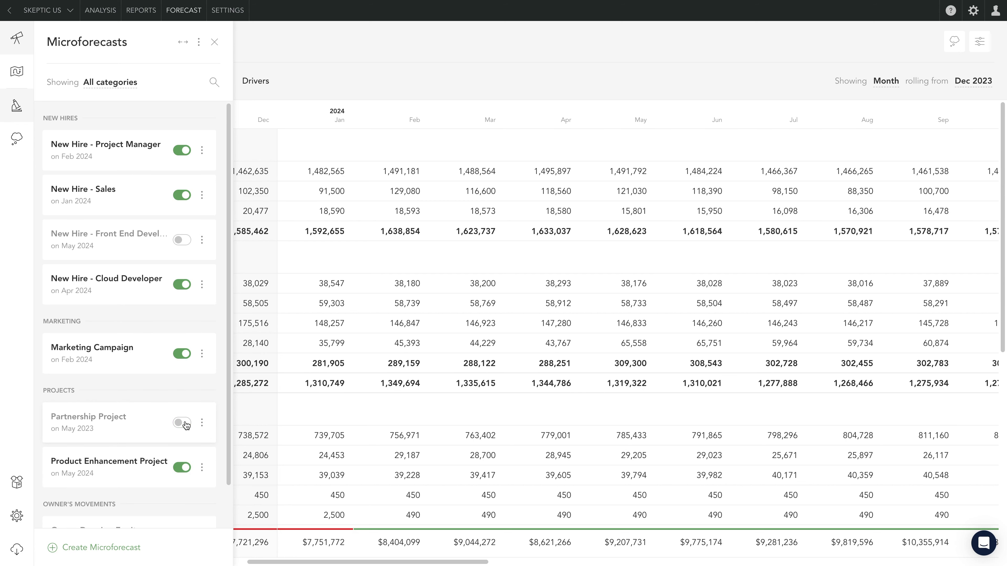
pyautogui.click(181, 240)
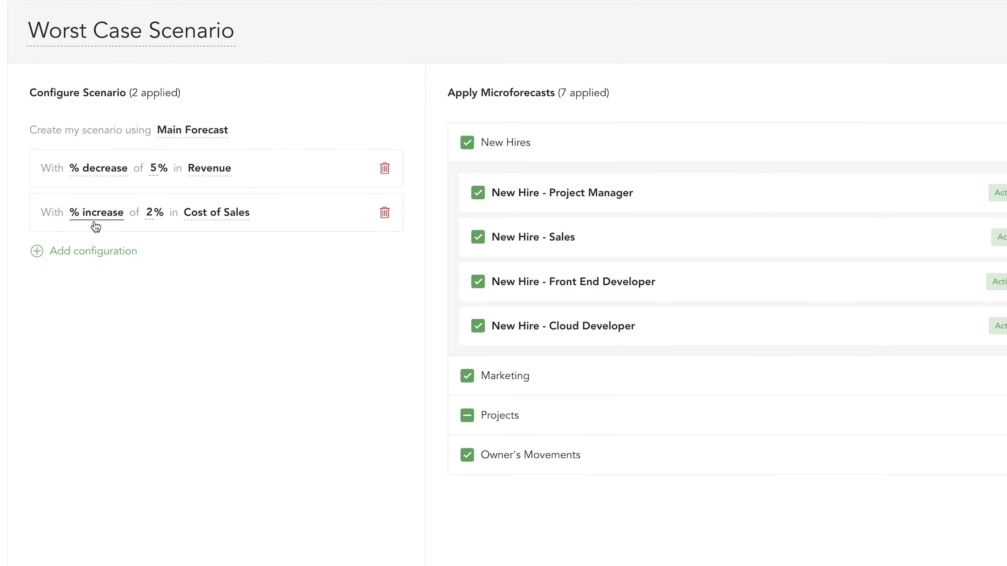
# - Change the Worst Case Scenario's percentage increase rule to apply to Expenses with a value of 8%
pyautogui.click(206, 221)
pyautogui.click(184, 350)
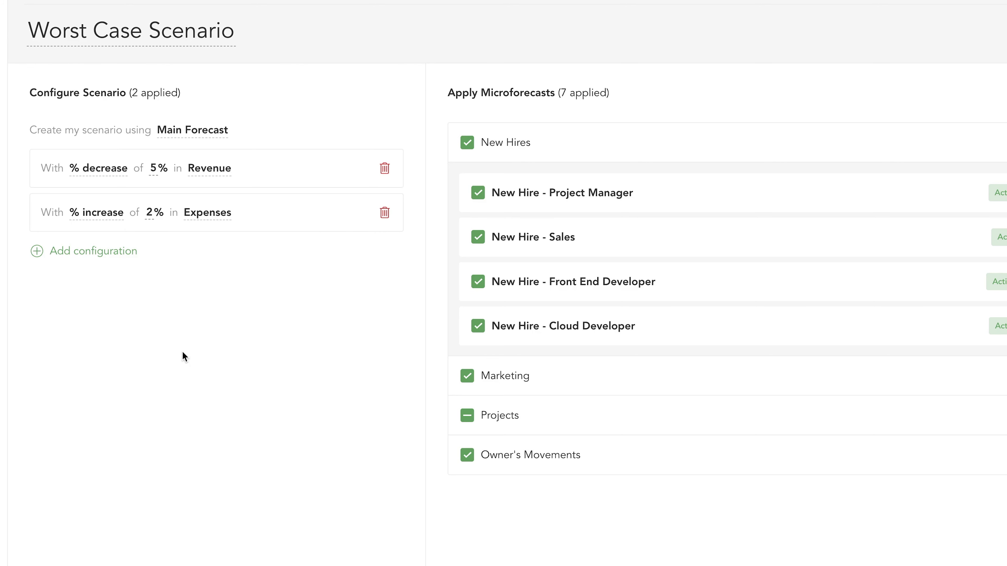
pyautogui.click(151, 209)
pyautogui.write('8')
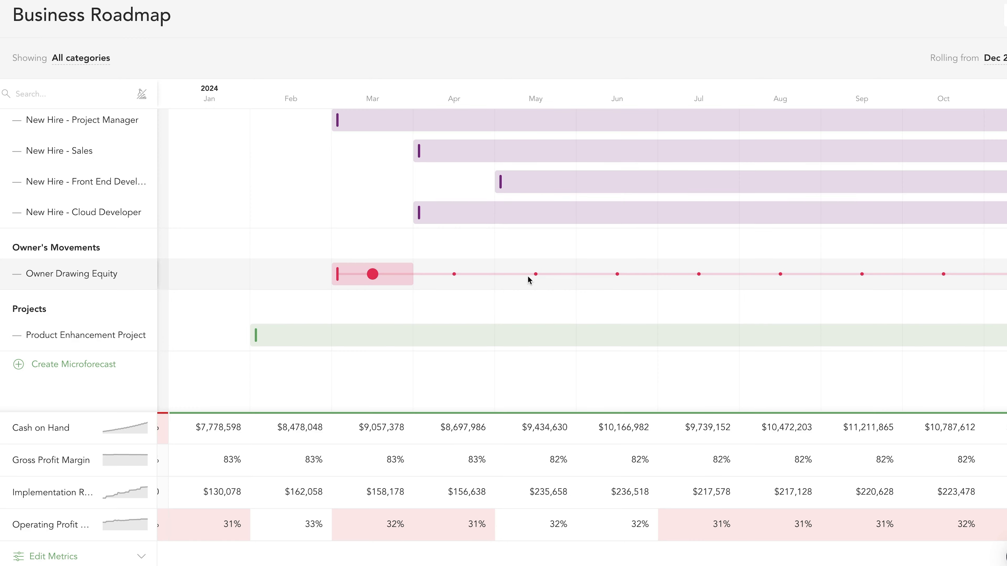
# - Push the Product Enhancement Project back about four months on the roadmap and bring the Marketing Campaign forward about four months
pyautogui.moveTo(404, 342); pyautogui.dragTo(726, 342)
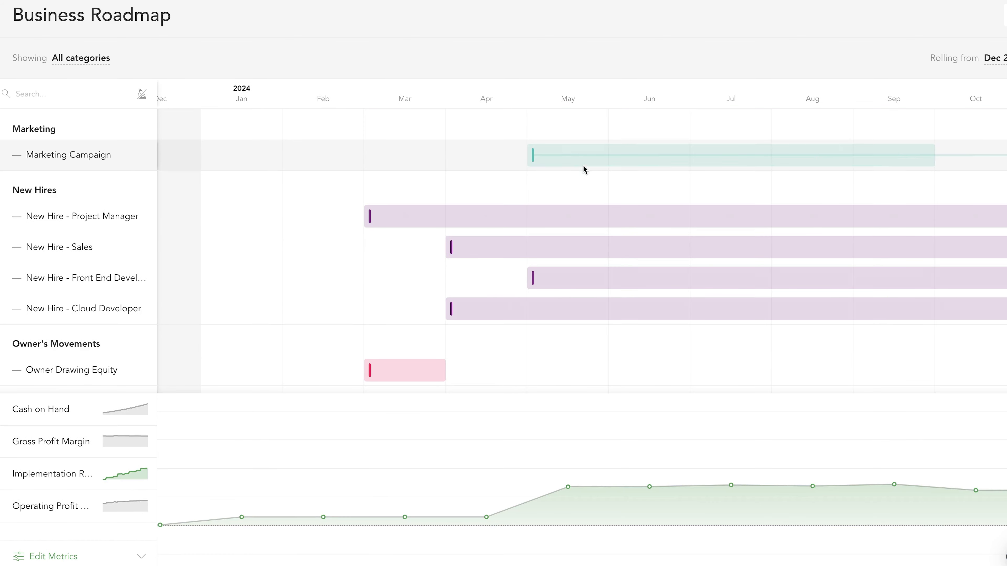
pyautogui.moveTo(585, 163); pyautogui.dragTo(285, 170)
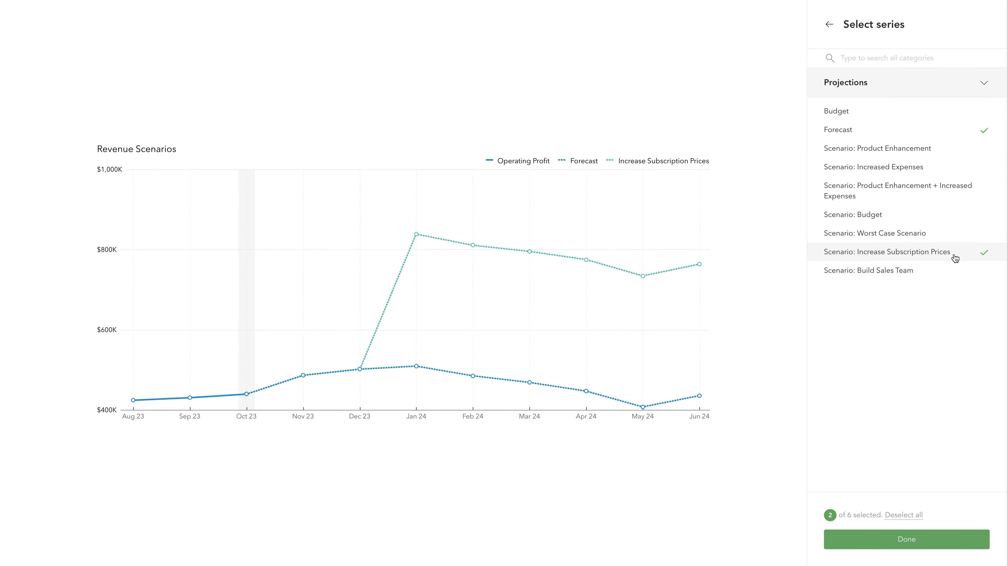
# - Add the Budget scenario as a series in the Revenue Scenarios chart and confirm the series selection
pyautogui.click(933, 219)
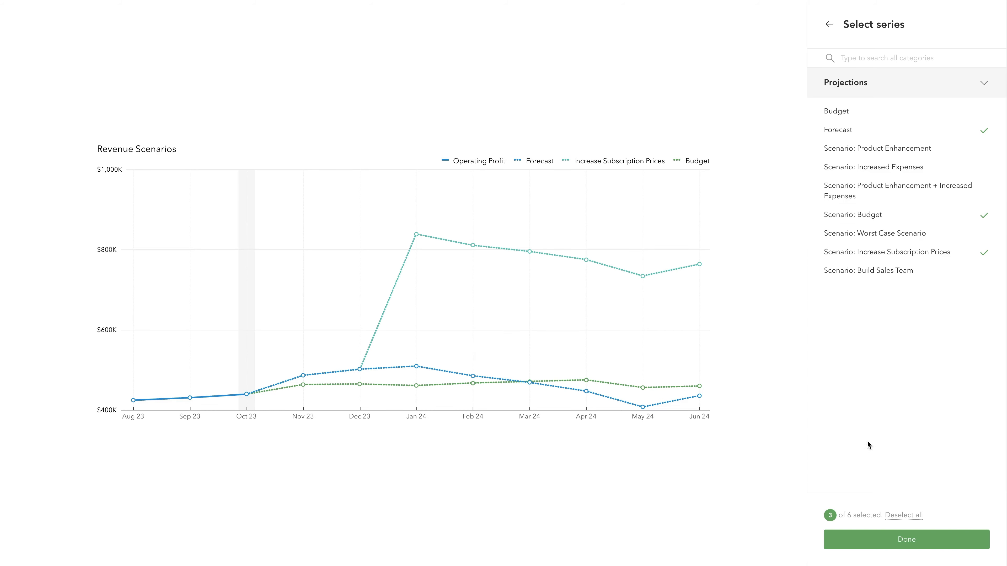
pyautogui.click(871, 541)
pyautogui.click(865, 538)
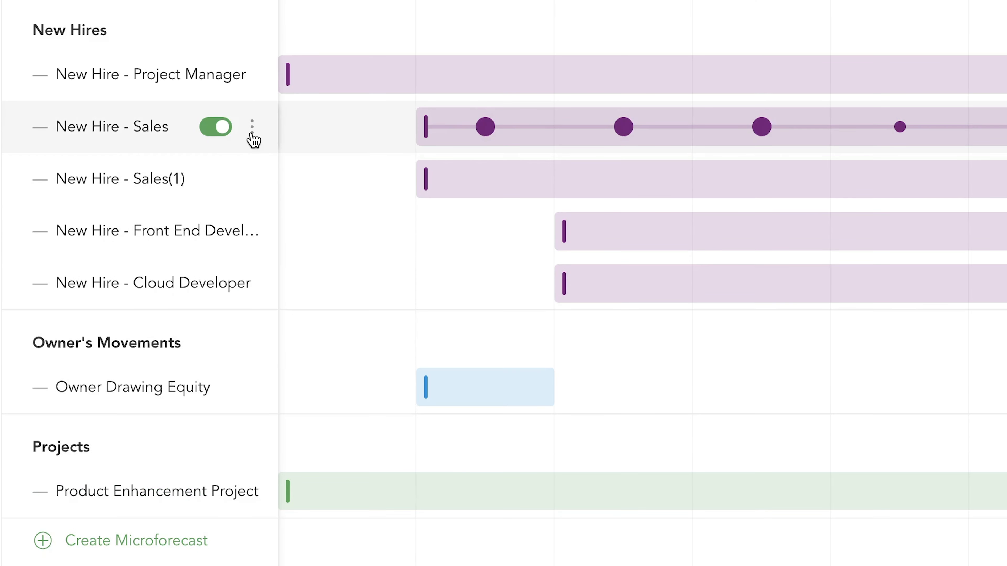
# - Duplicate the New Hire - Sales microforecast two more times
pyautogui.click(252, 127)
pyautogui.click(228, 266)
pyautogui.click(253, 127)
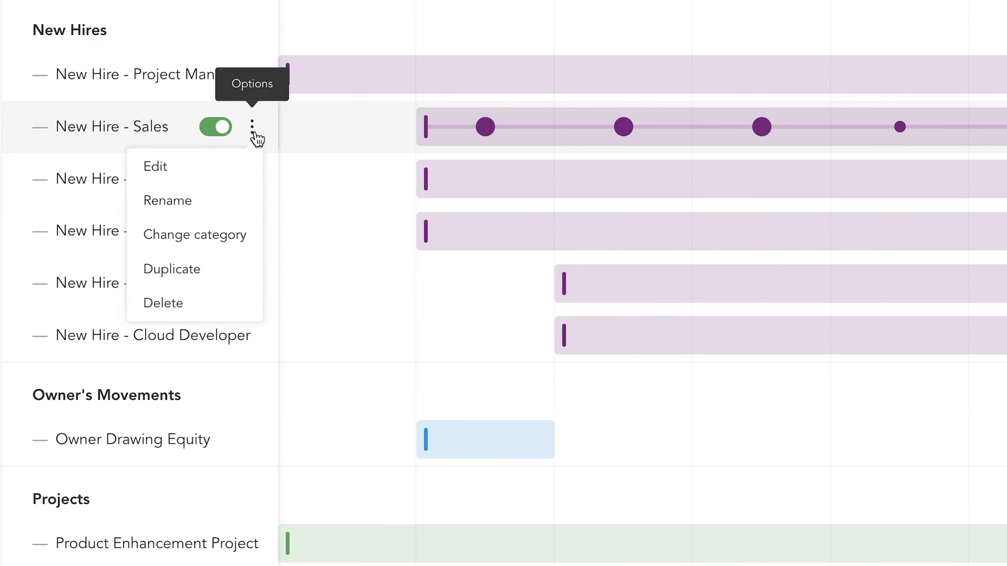
pyautogui.click(214, 267)
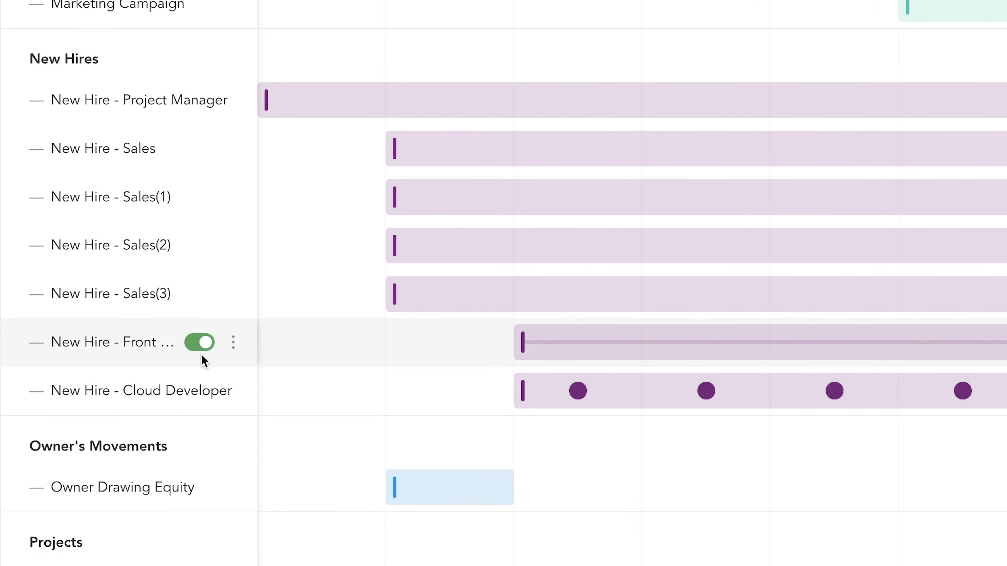
# - Switch off the Front End Developer hire, then reschedule Sales(3) to May, Sales(1) to June and Cloud Developer to a subsequent month
pyautogui.click(215, 336)
pyautogui.moveTo(535, 284); pyautogui.dragTo(654, 284)
pyautogui.moveTo(382, 281); pyautogui.dragTo(545, 281)
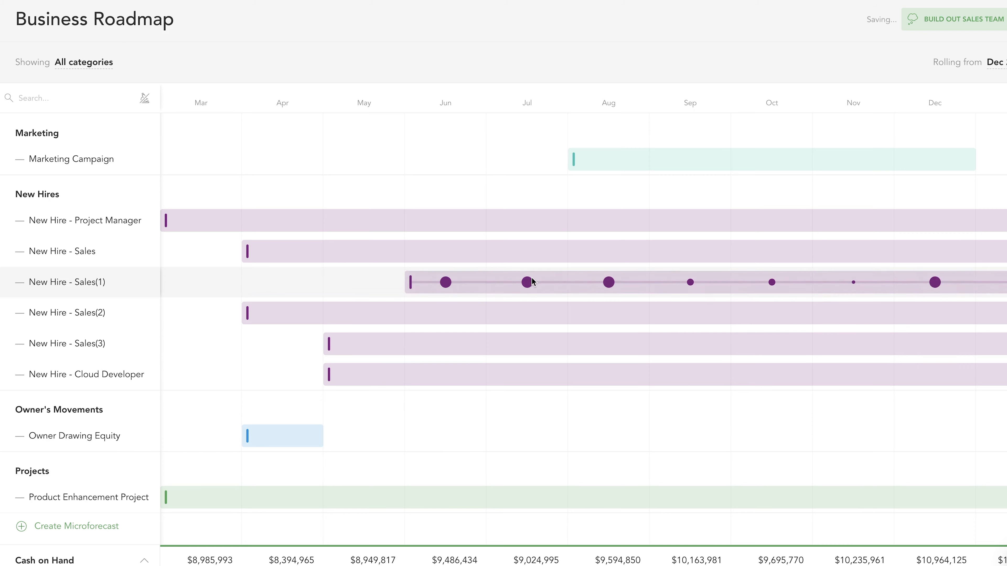
pyautogui.moveTo(433, 375); pyautogui.dragTo(540, 375)
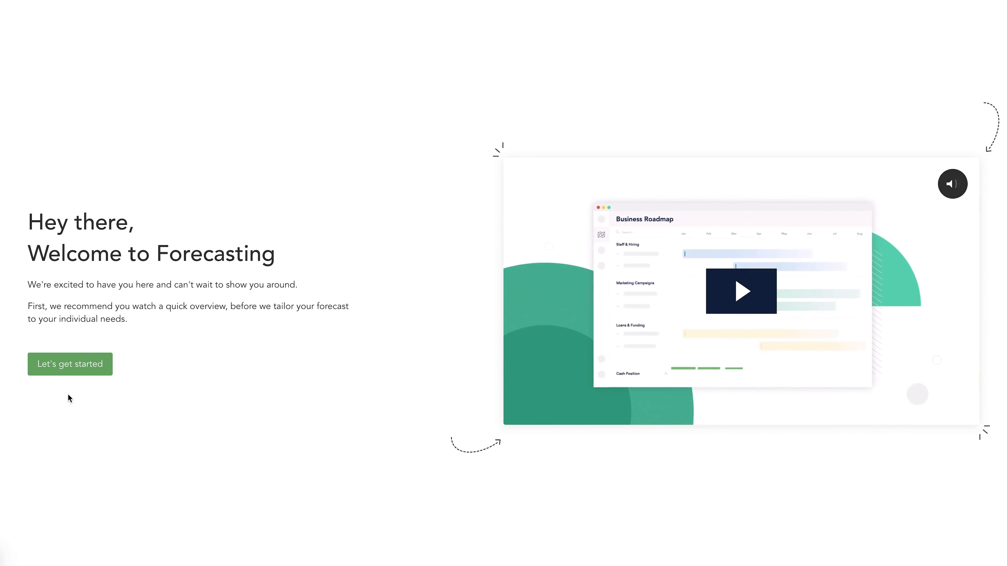
# - Leave the forecasting welcome page and start setting up a Custom Forecast
pyautogui.click(81, 372)
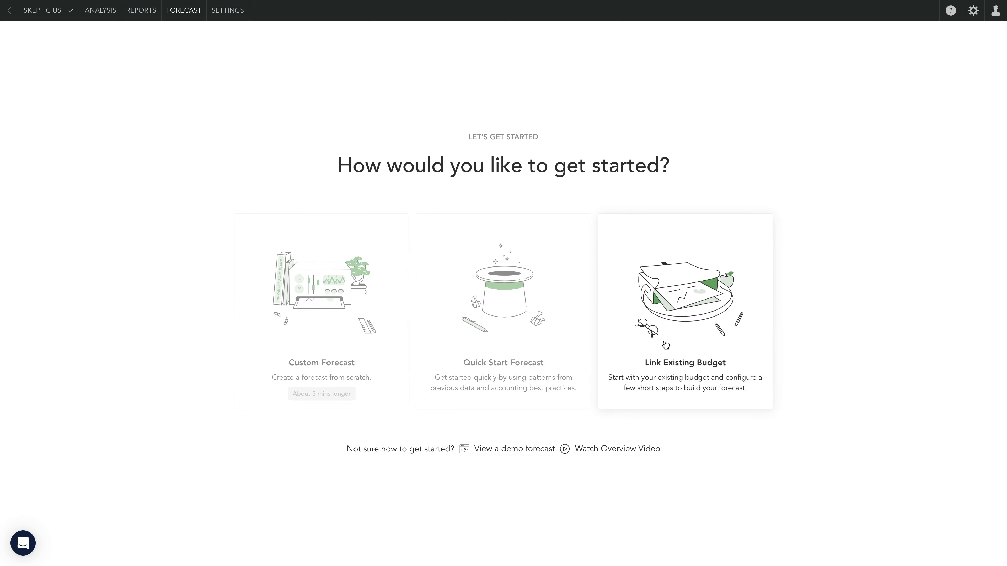
pyautogui.click(372, 399)
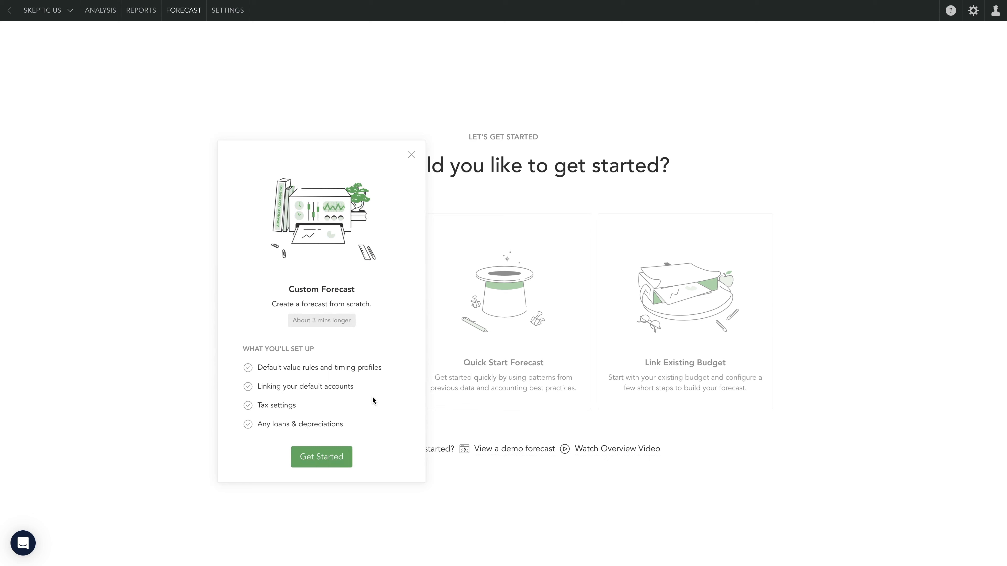
pyautogui.click(336, 469)
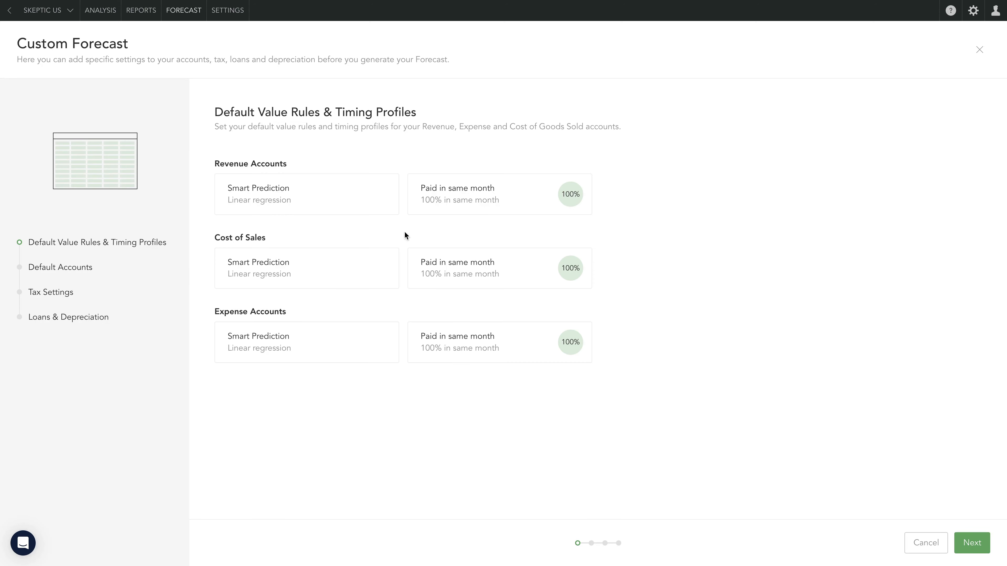
# - Set the Revenue Accounts default value rule to Link to previous period, apply it, and go to the Default Accounts settings
pyautogui.click(381, 196)
pyautogui.click(900, 108)
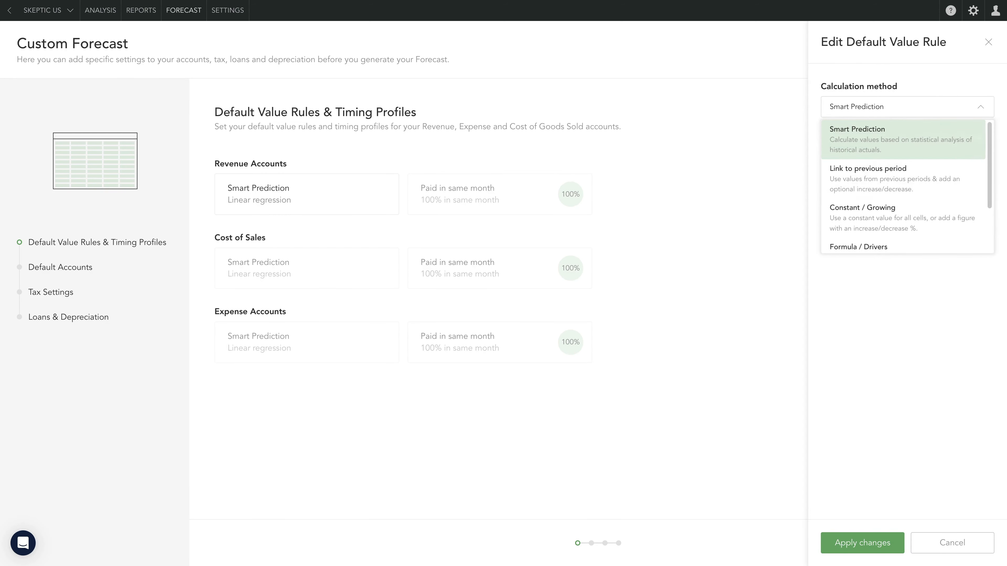
pyautogui.click(868, 175)
pyautogui.click(861, 542)
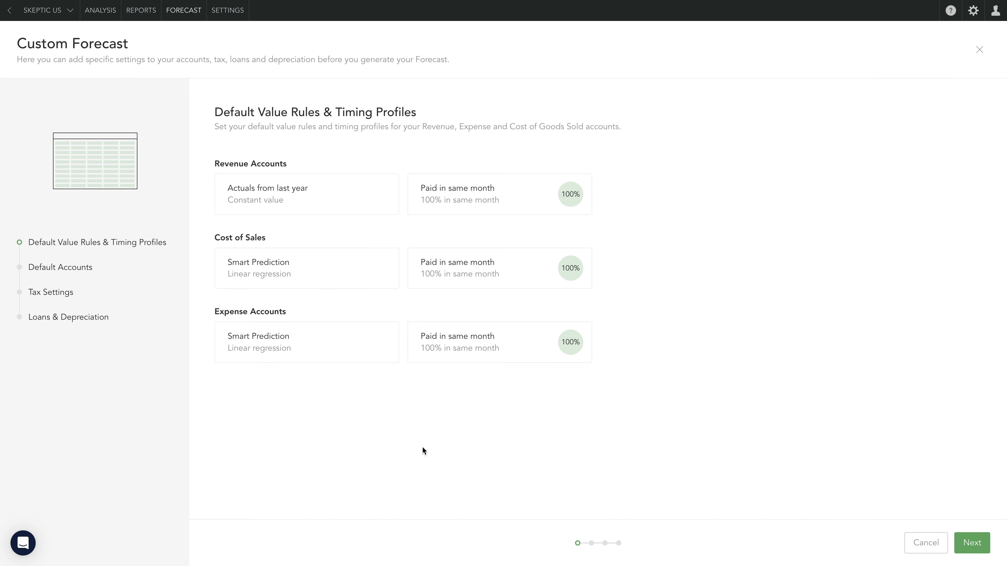
pyautogui.click(88, 271)
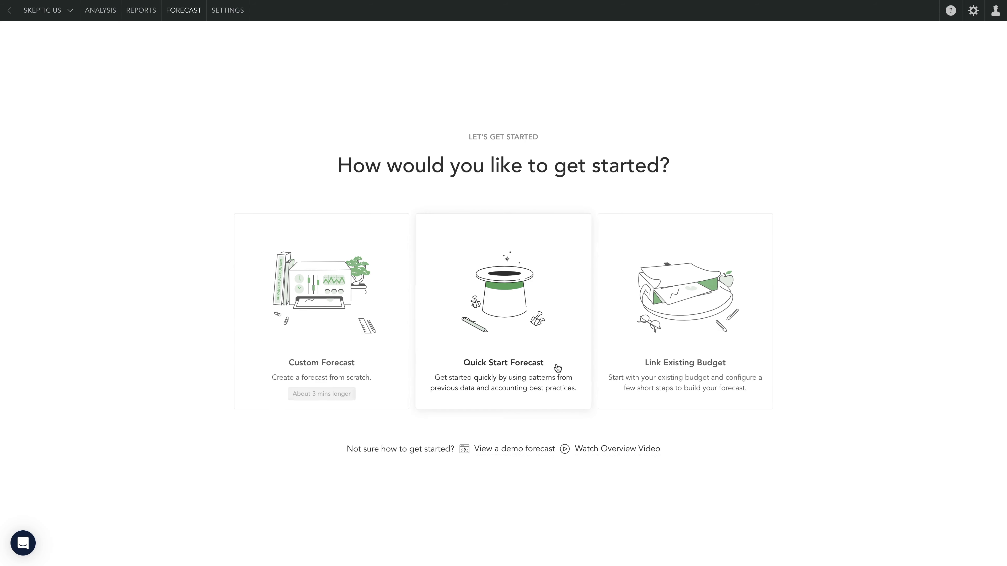
# - Generate a Quick Start Forecast and dismiss its Welcome to Forecasting guide
pyautogui.click(558, 368)
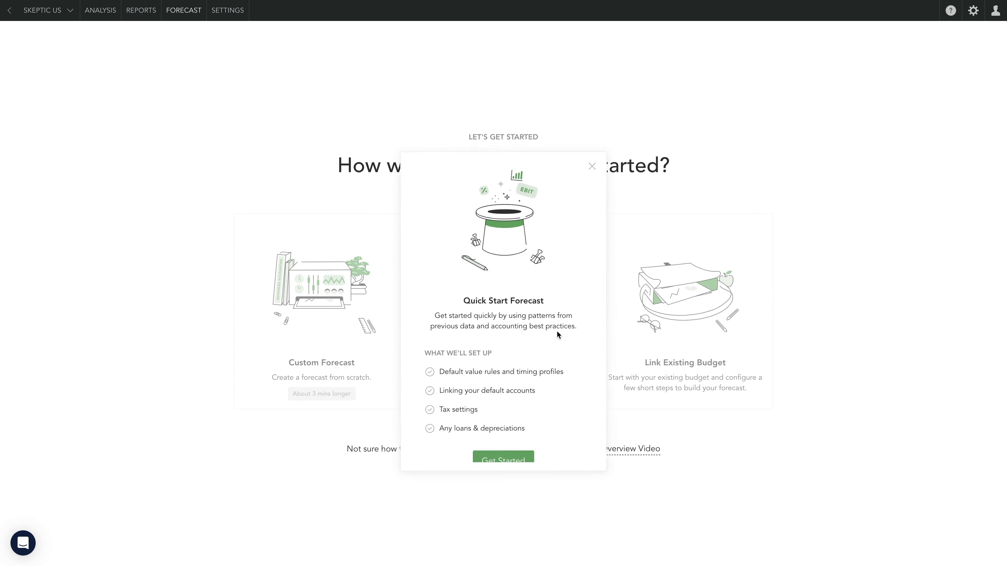
pyautogui.click(497, 460)
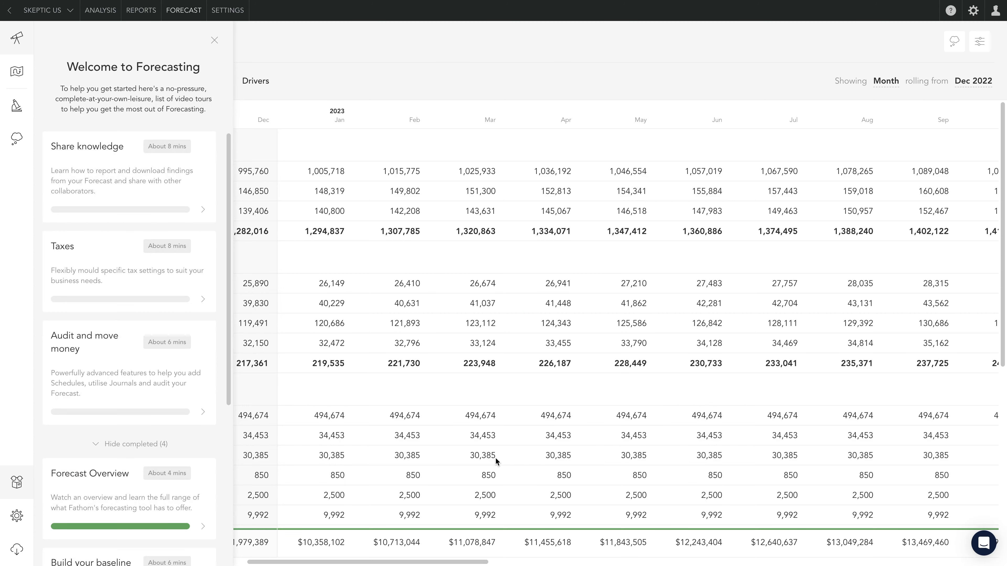
pyautogui.click(214, 41)
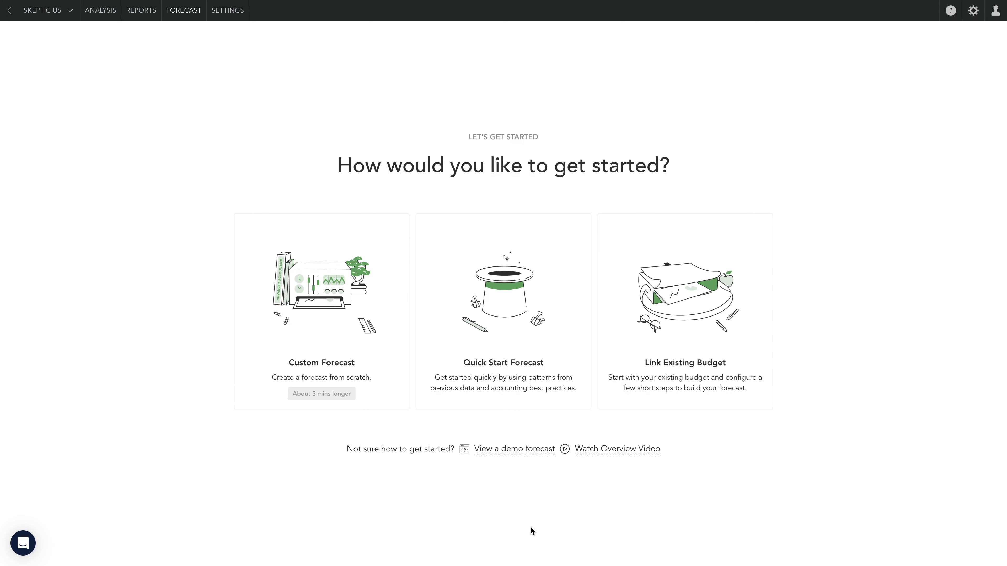
# - Choose Link Existing Budget as the way to build the forecast
pyautogui.click(745, 348)
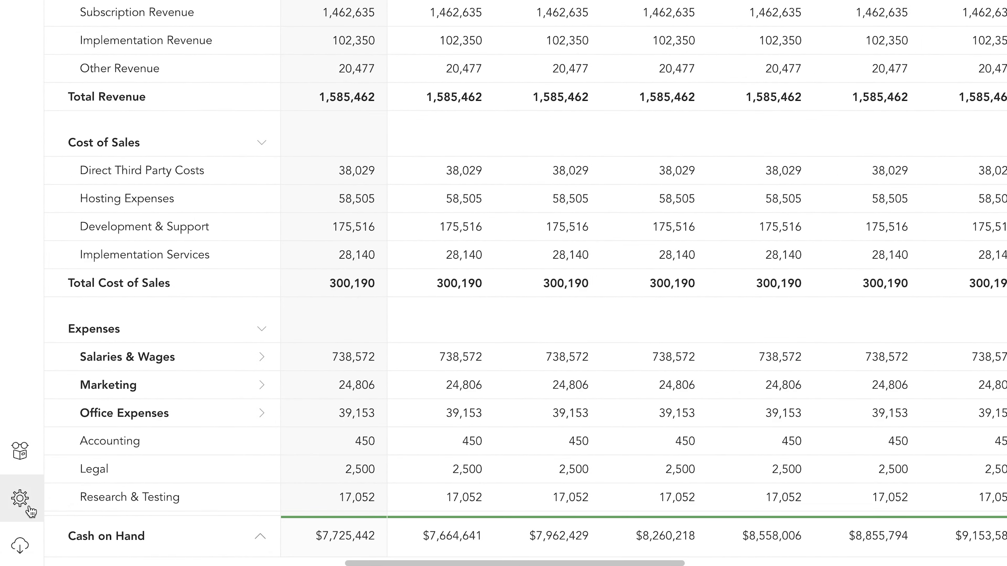
# - Open the Forecast Settings and review the general, account linkage and tax settings
pyautogui.click(30, 511)
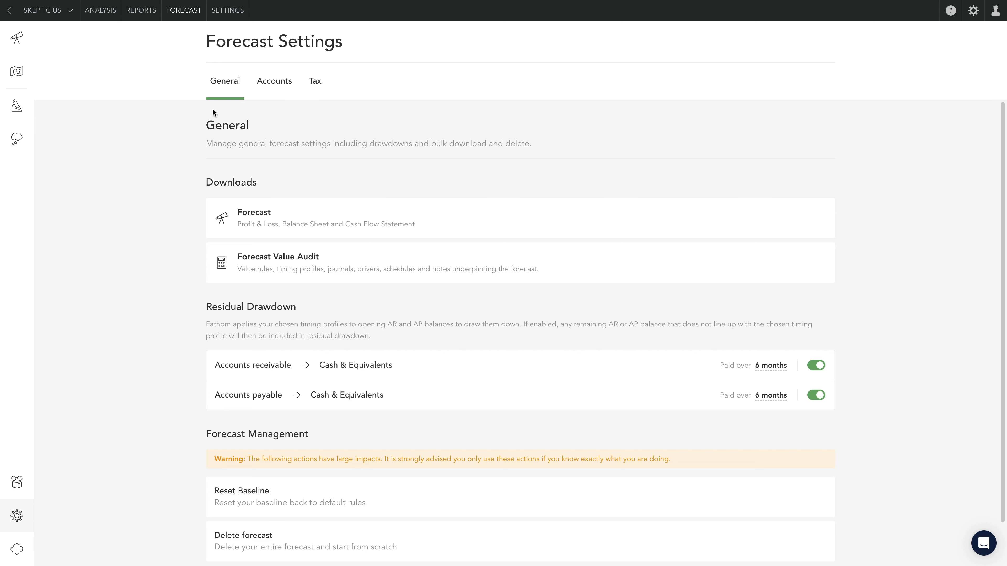
pyautogui.click(285, 87)
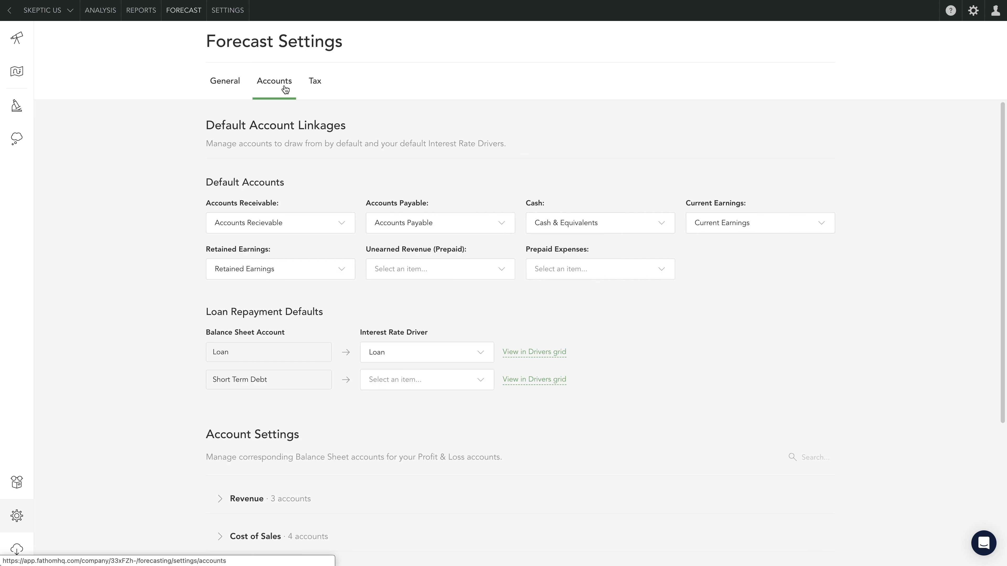
pyautogui.click(319, 85)
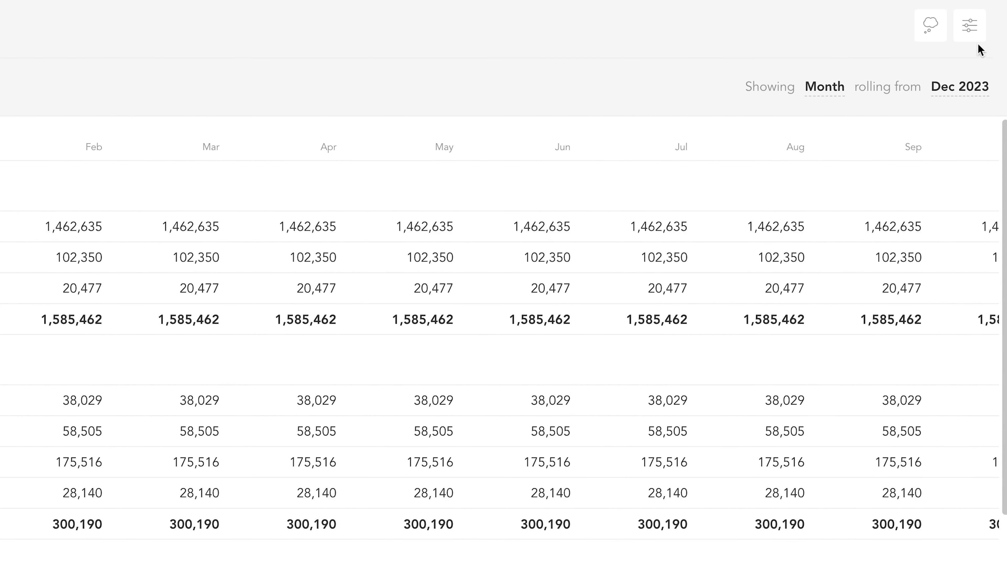
# - Turn on Hide Nil Rows and P&L Subtotal Rows in the forecast grid's display options
pyautogui.click(974, 39)
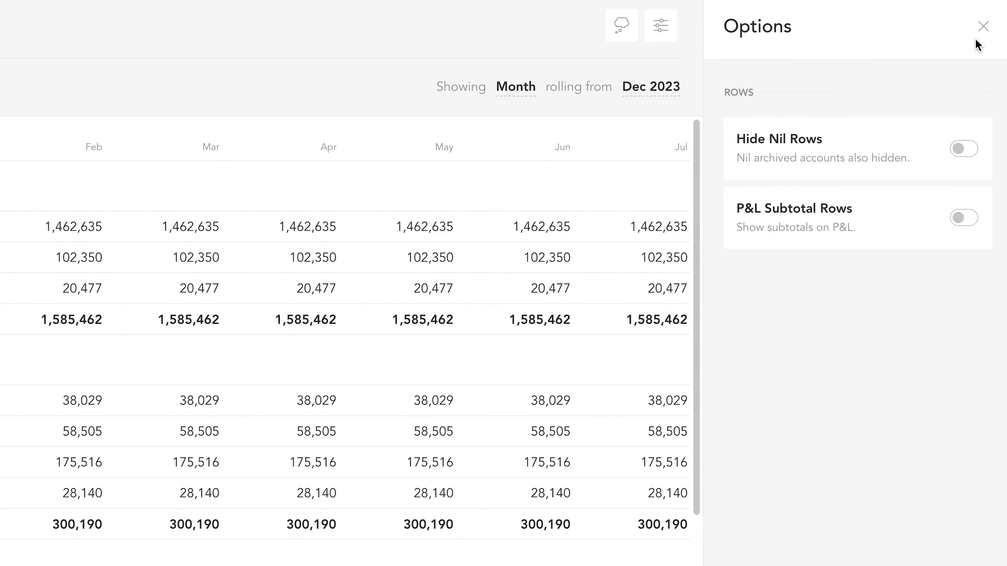
pyautogui.click(961, 157)
pyautogui.click(967, 221)
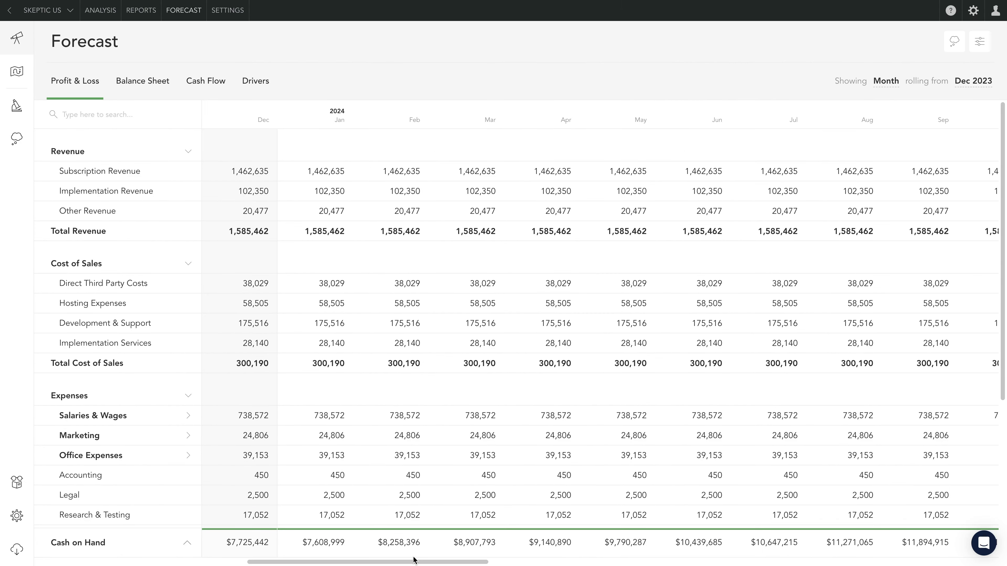
# - Review the Profit & Loss grid across its 2023 and 2024 months down to the tax expenses, and open the forecast's Drivers
pyautogui.moveTo(412, 563); pyautogui.dragTo(188, 554)
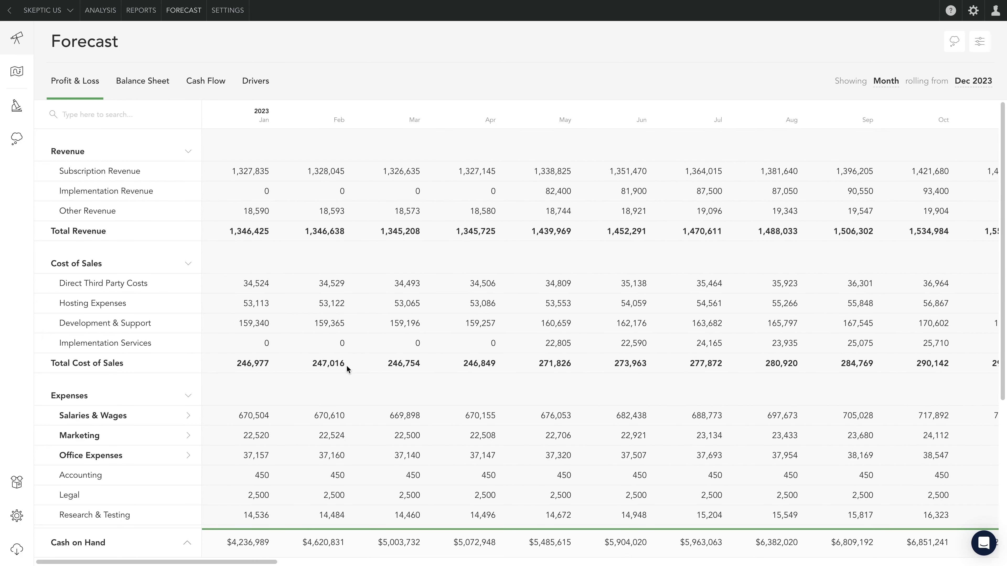
pyautogui.moveTo(266, 562); pyautogui.dragTo(429, 561)
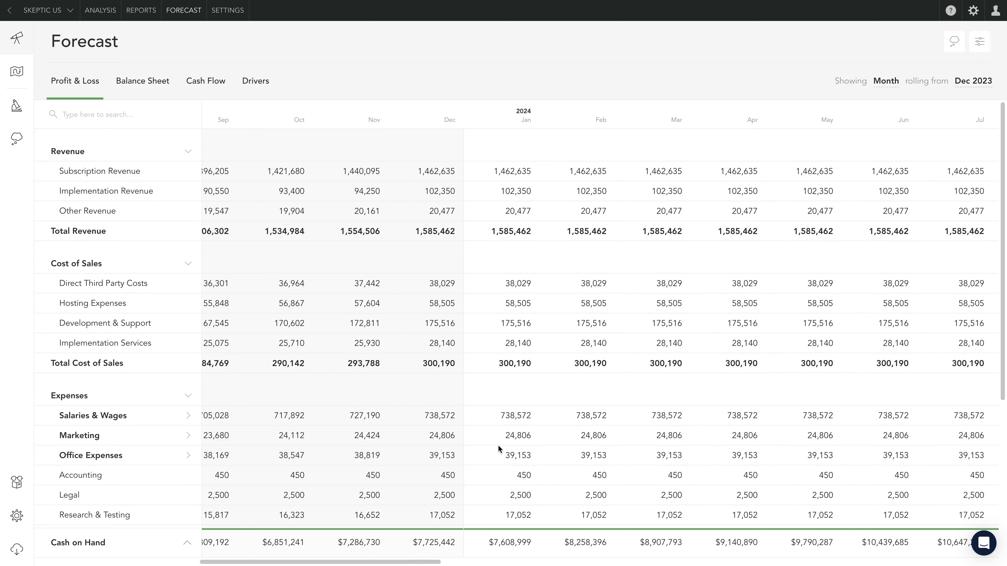
pyautogui.scroll(-6, 498, 445)
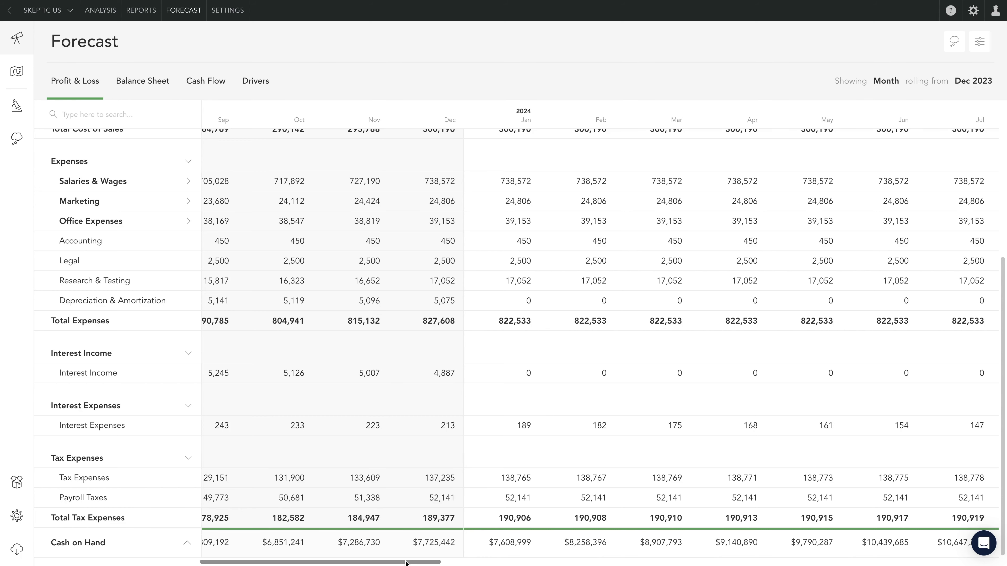
pyautogui.moveTo(405, 563); pyautogui.dragTo(966, 556)
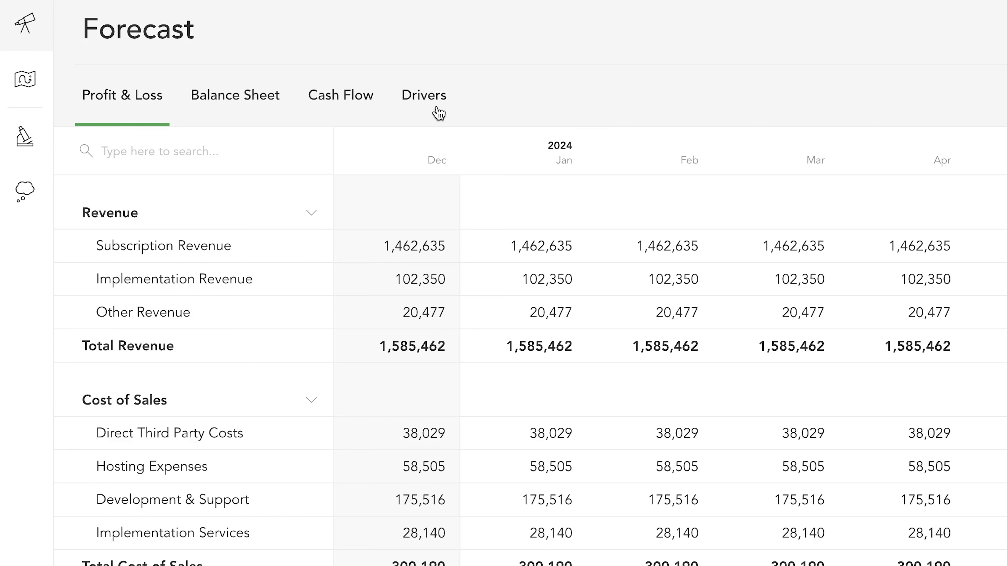
pyautogui.click(439, 114)
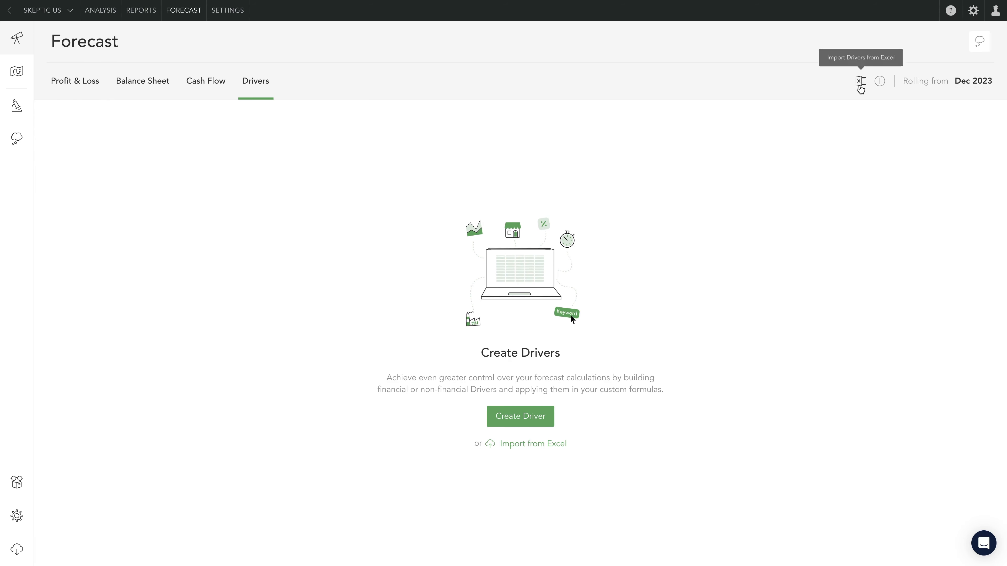
# - Import the drivers from the Excel file Skeptic US Drivers (1).xlsx and look through the driver groups from Subscriptions to Implementations
pyautogui.click(860, 82)
pyautogui.moveTo(761, 234); pyautogui.dragTo(432, 357)
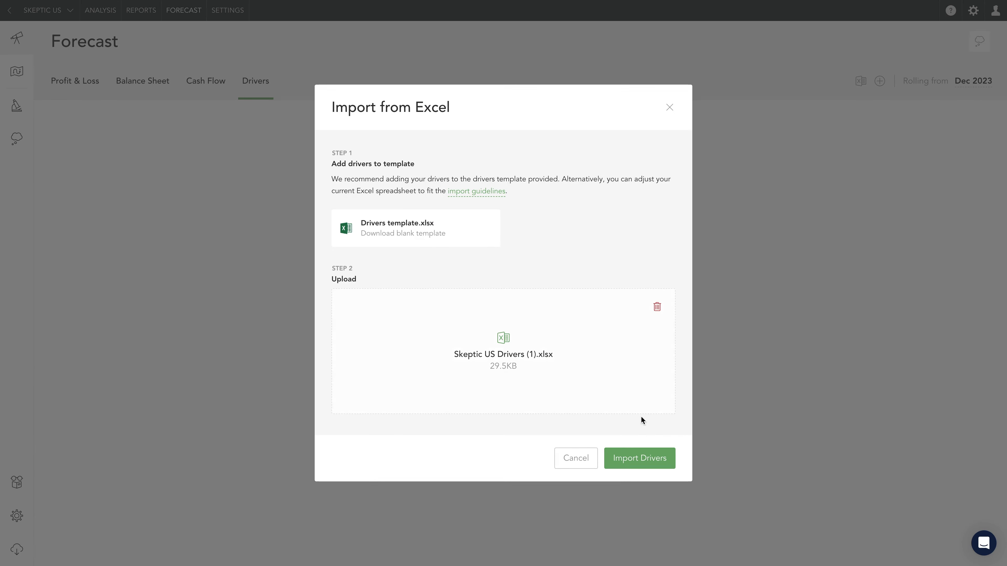
pyautogui.click(636, 461)
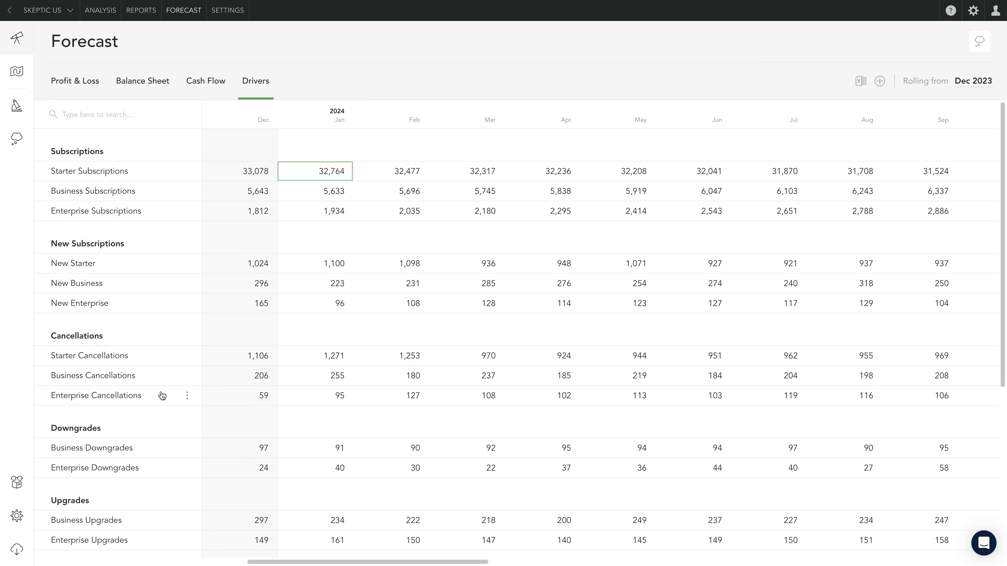
pyautogui.scroll(-7, 162, 395)
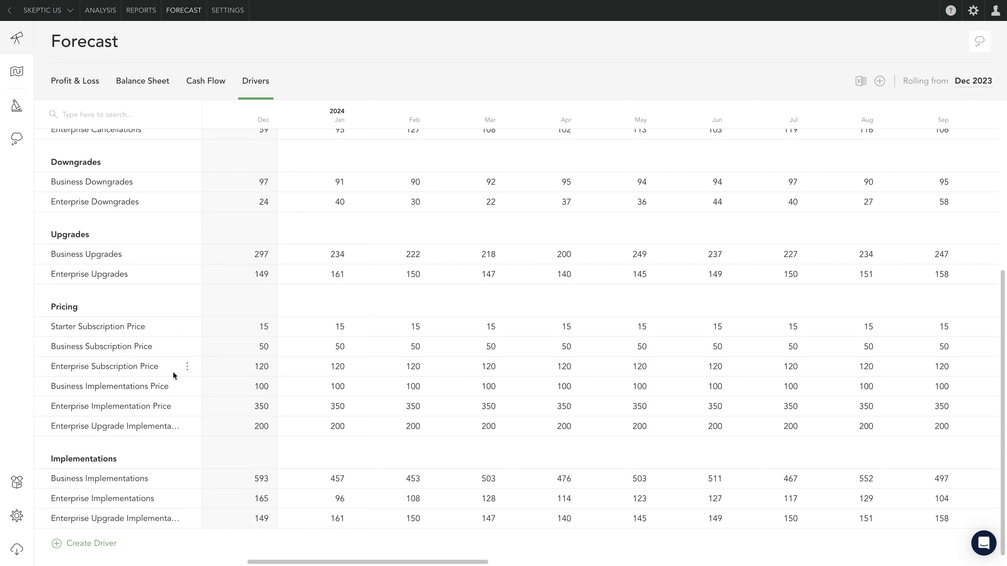
pyautogui.scroll(7, 180, 313)
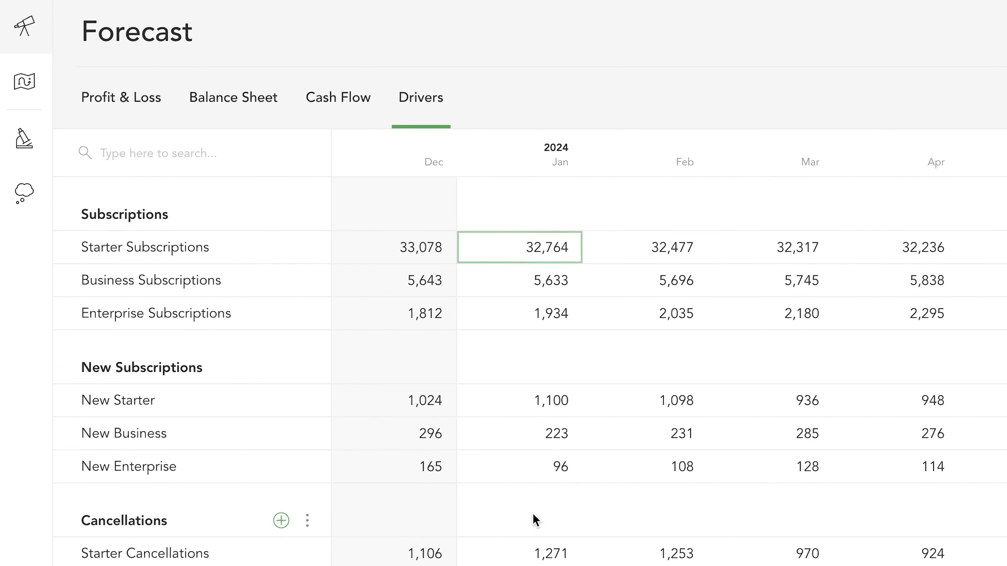
# - Return to the Profit & Loss forecast and inspect the baseline value rules and timing profiles of Revenue and Salaries & Wages
pyautogui.click(116, 99)
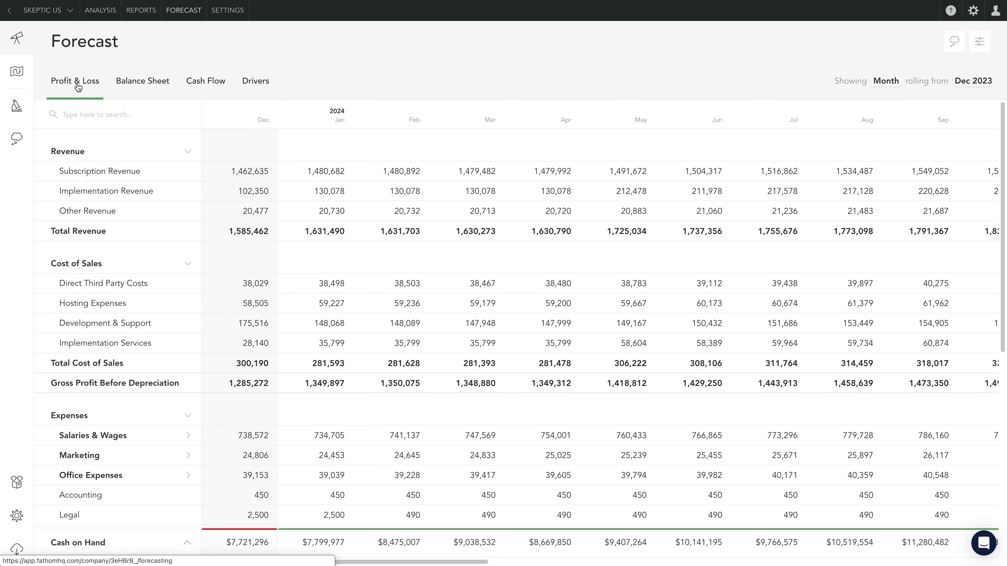
pyautogui.click(157, 158)
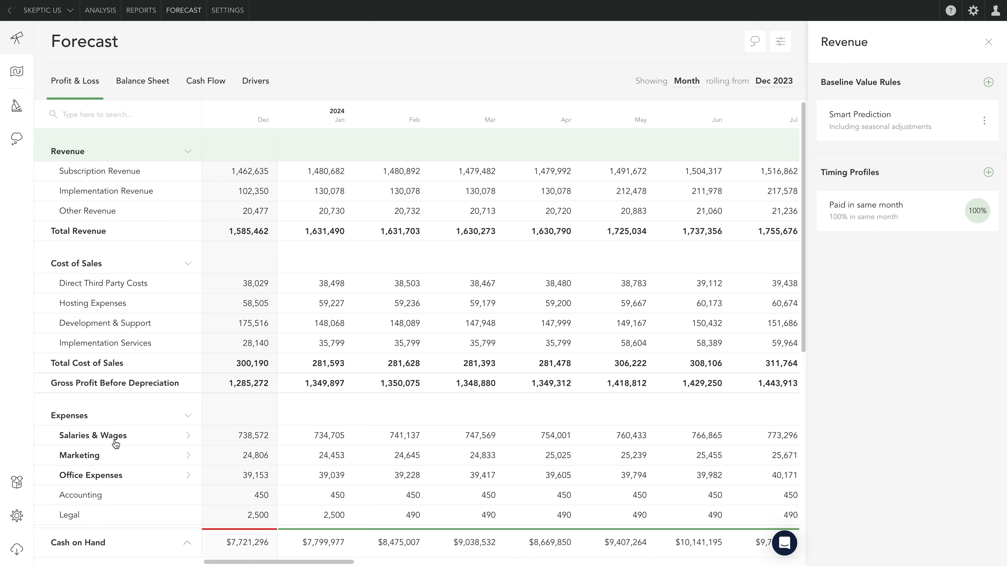
pyautogui.click(127, 442)
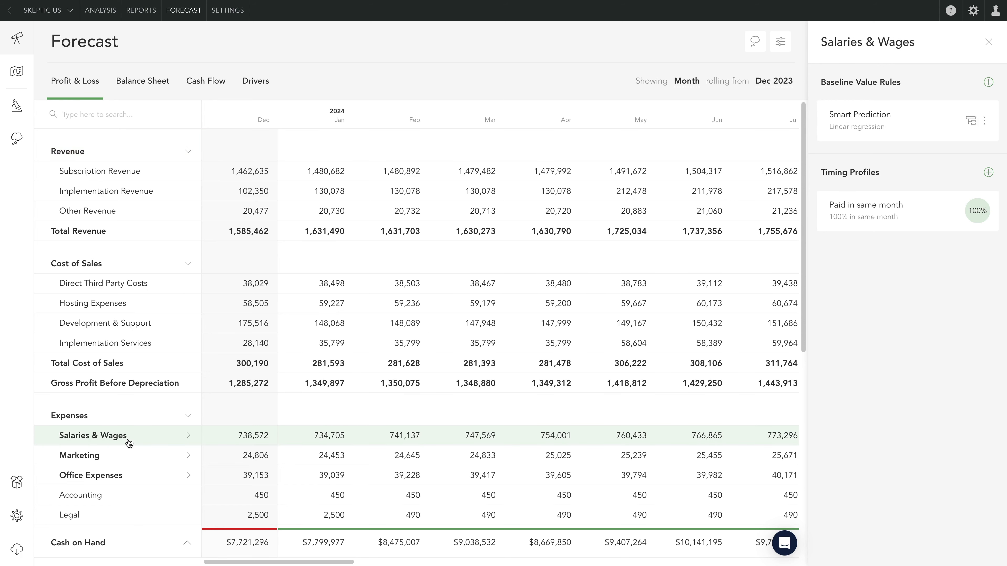
pyautogui.click(163, 178)
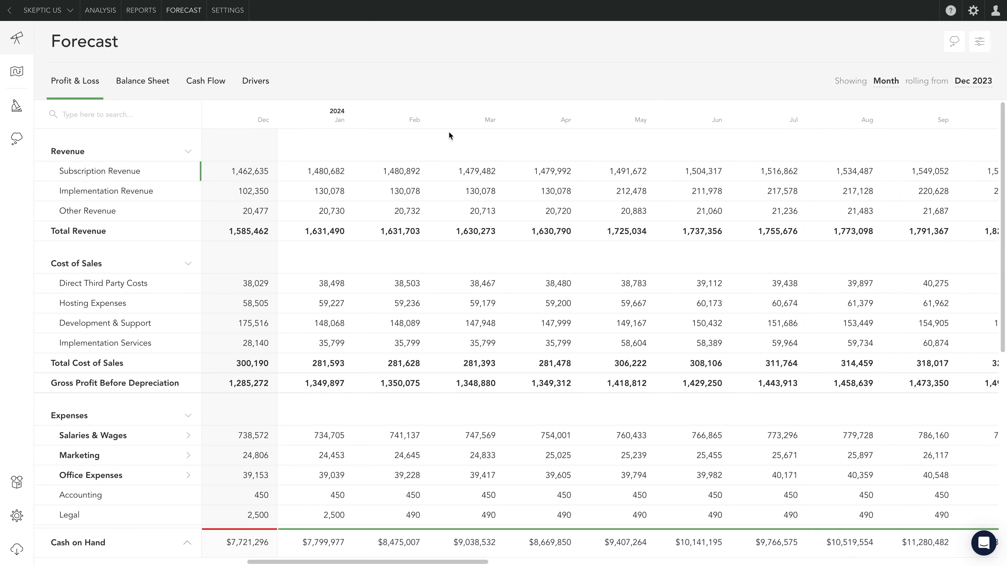
# - Start a new rule on Subscription Revenue from Jan 2024 with Formula / Drivers as its calculation method
pyautogui.click(332, 175)
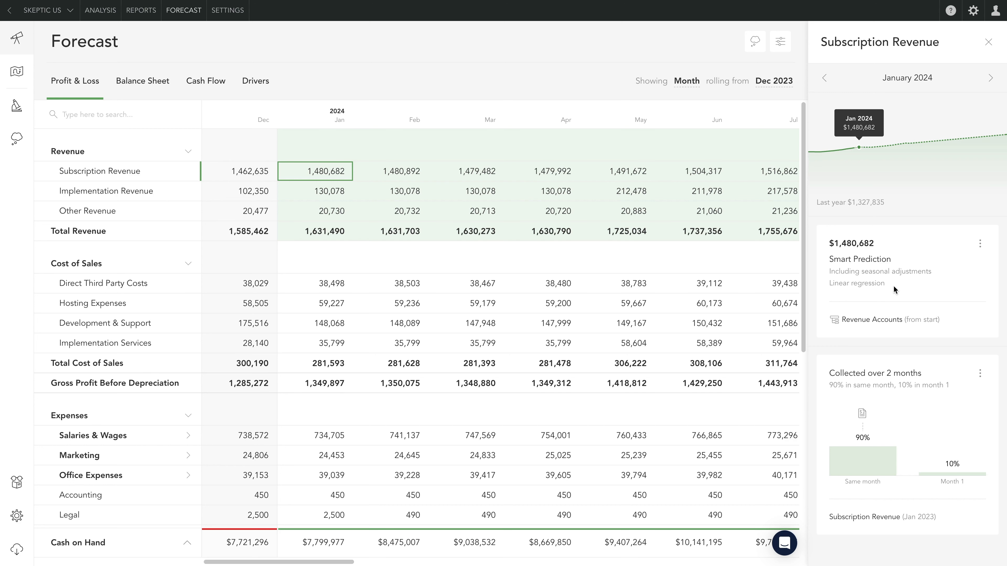
pyautogui.click(981, 244)
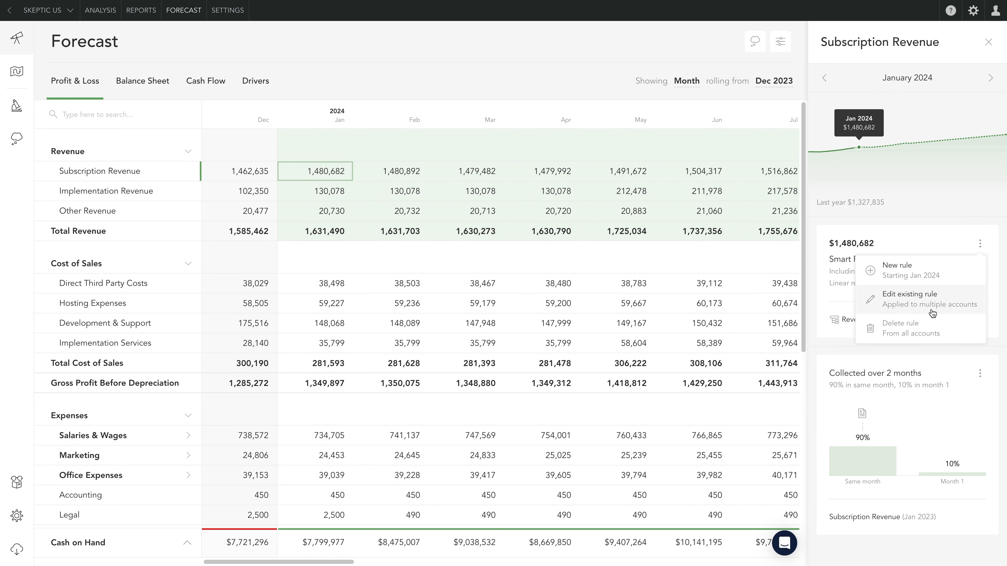
pyautogui.click(938, 275)
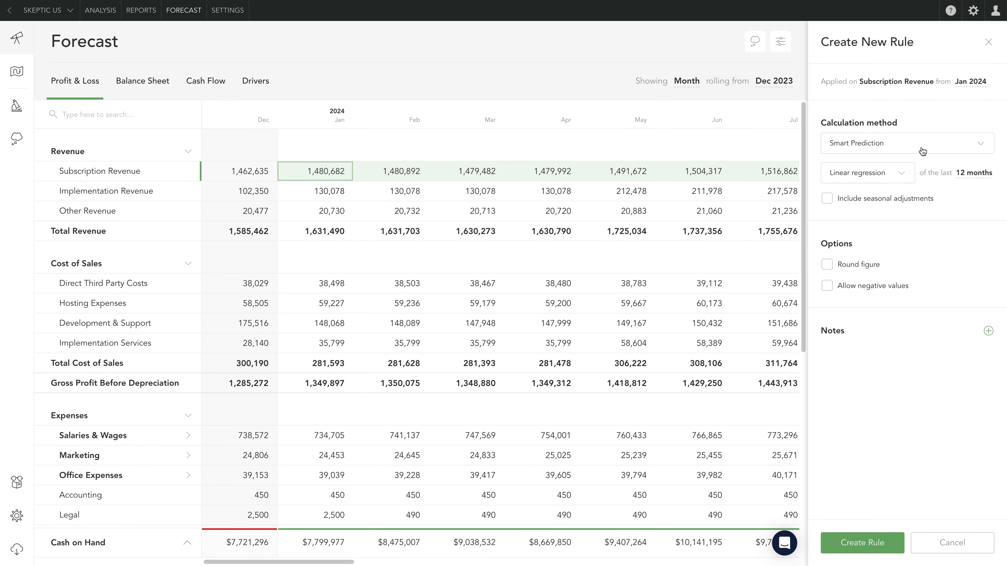
pyautogui.click(923, 146)
pyautogui.scroll(-1, 912, 237)
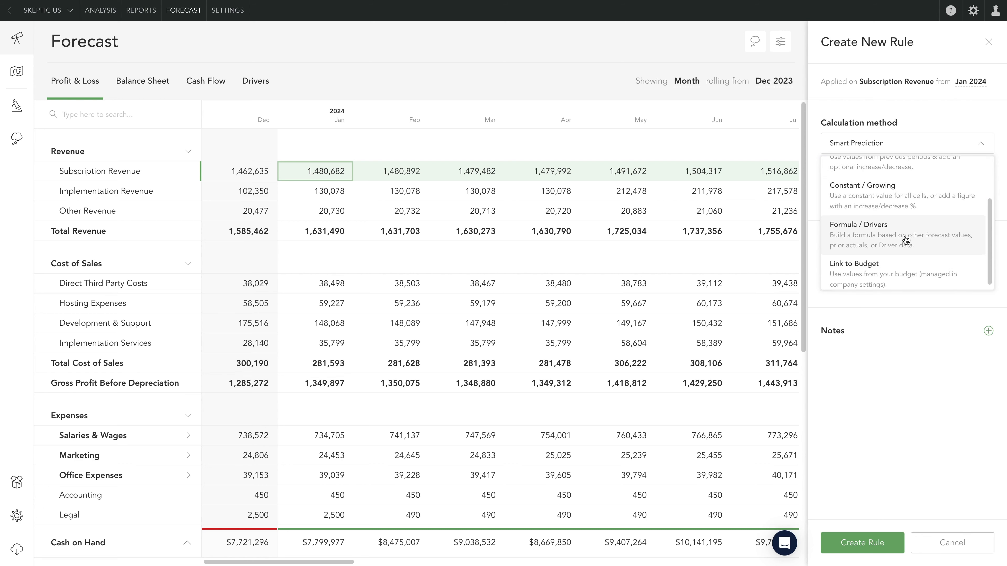
pyautogui.click(893, 243)
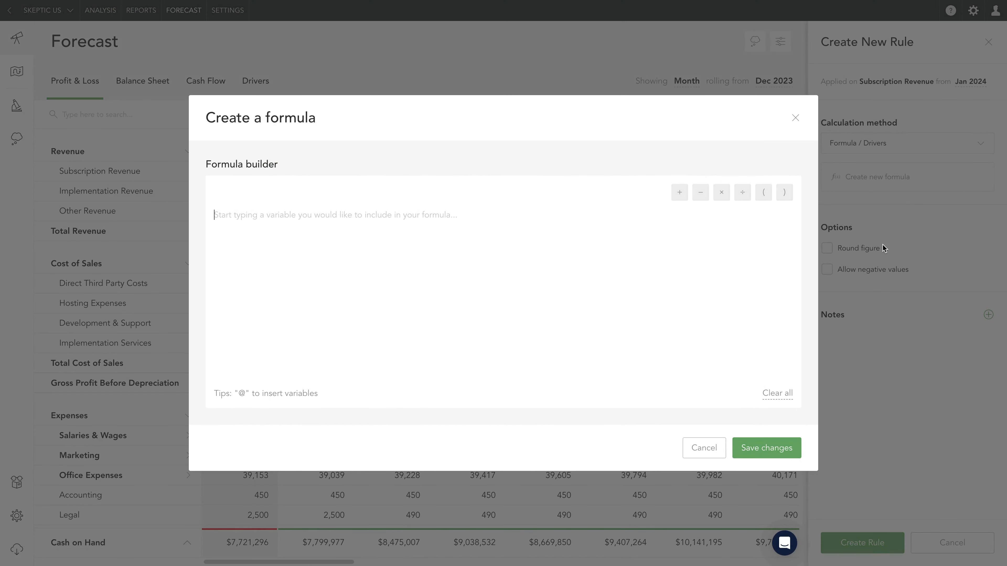
# - Look up the starter drivers as a variable for the new Subscription Revenue formula
pyautogui.write('@starter')
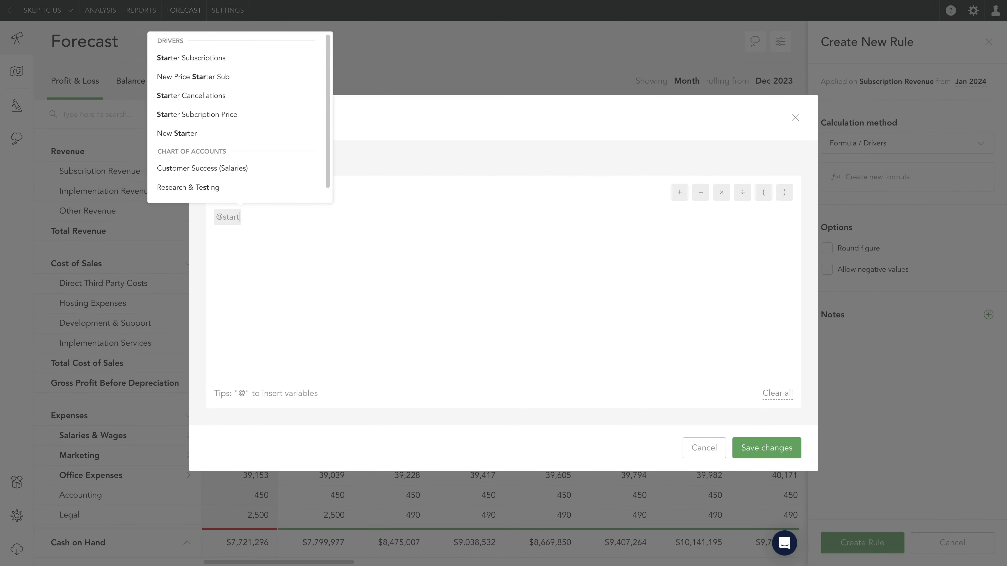
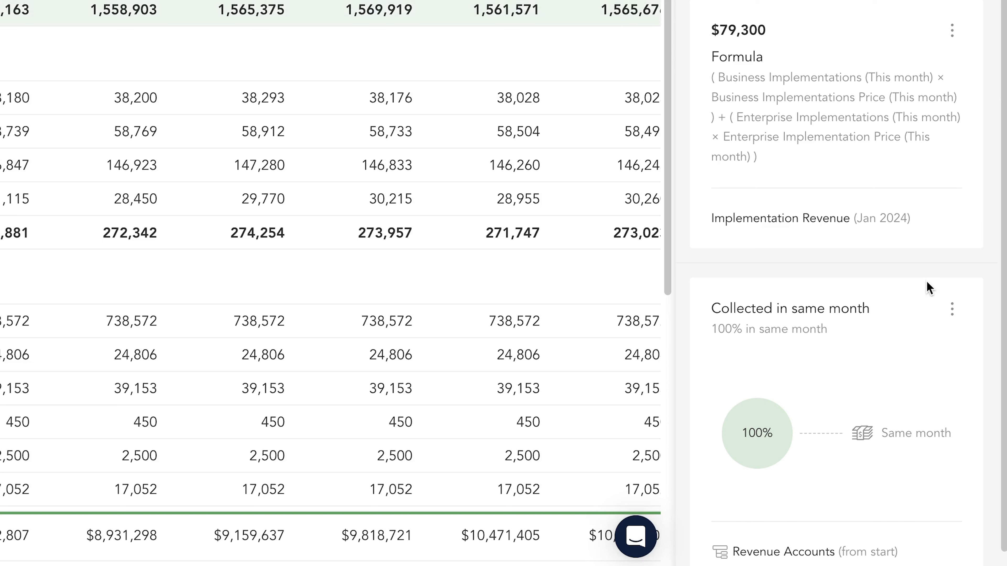
# - Start a new timing profile on Implementation Revenue from Jan 2024 and remove all default payment spread rows
pyautogui.click(953, 313)
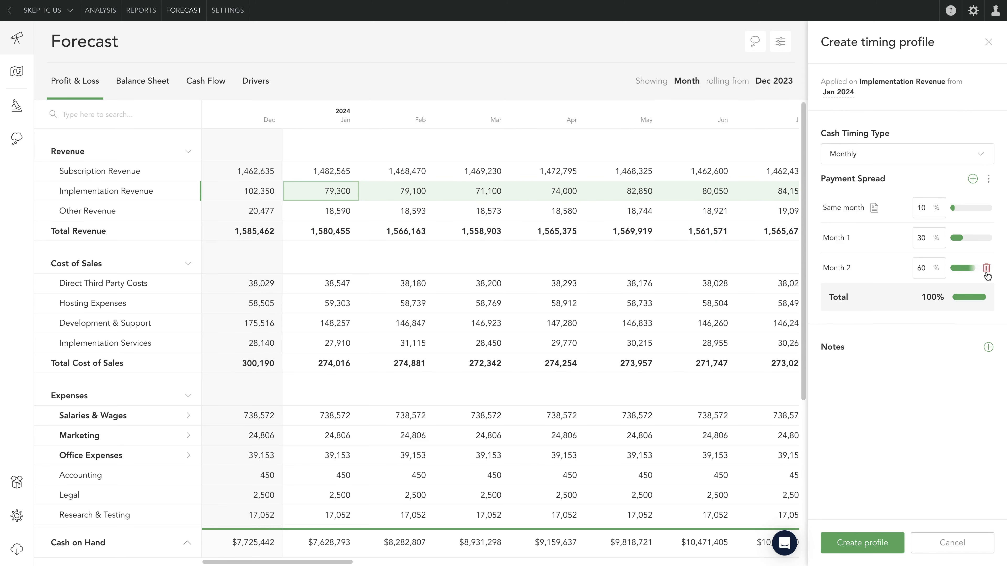
pyautogui.click(985, 269)
pyautogui.click(986, 237)
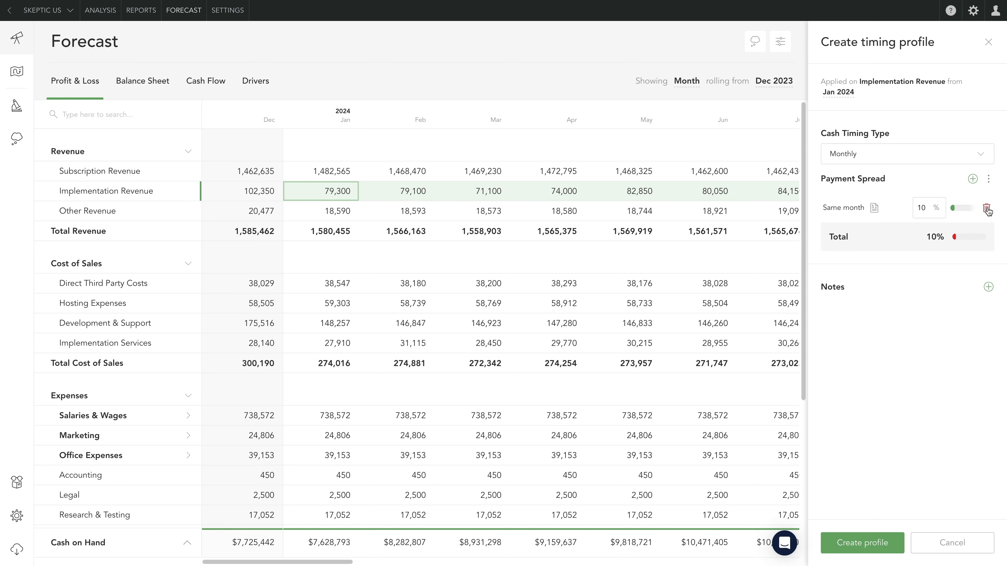
pyautogui.click(989, 210)
# - Add a prior-month payment to the spread, set to 2 months prior with 50%
pyautogui.click(939, 207)
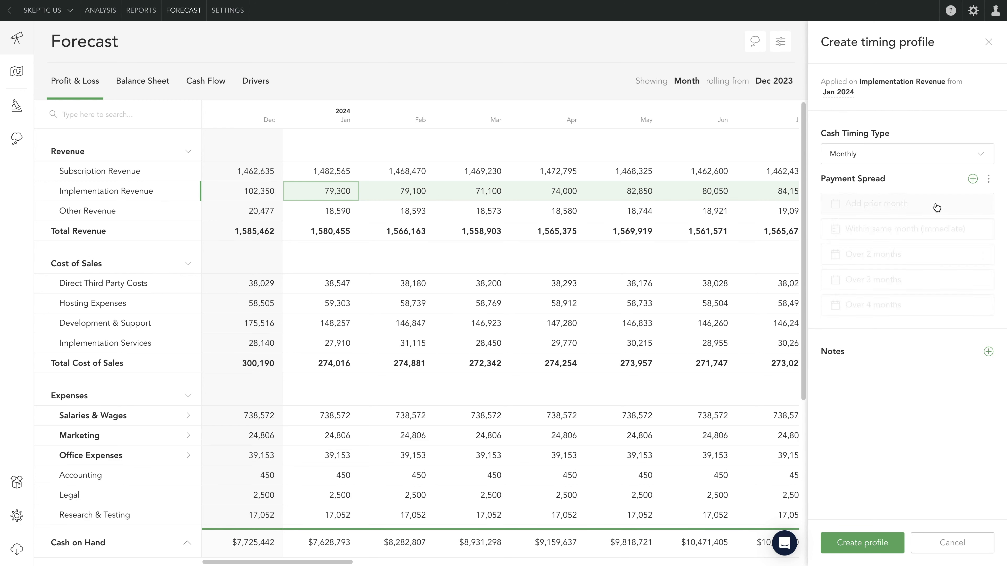
pyautogui.click(839, 208)
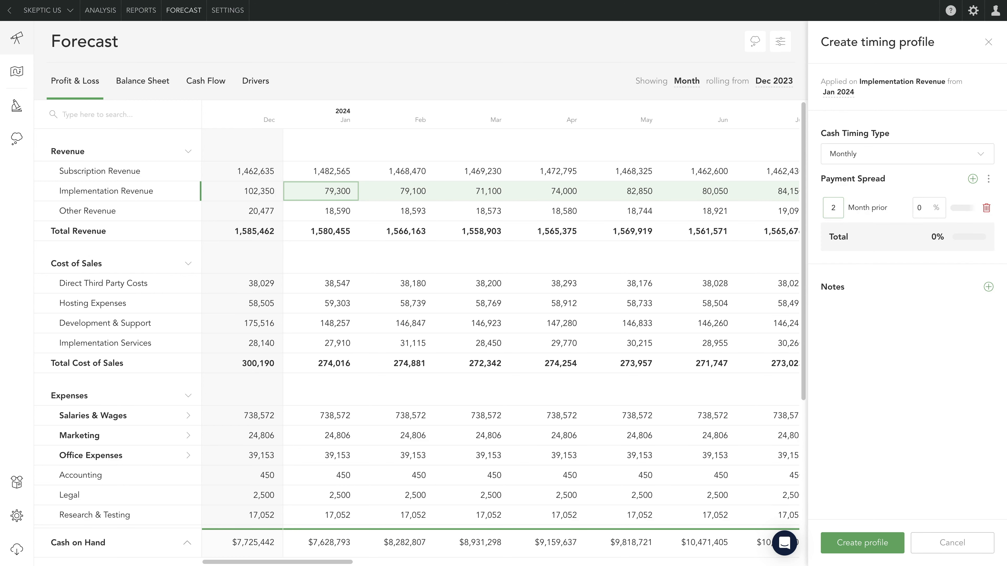
pyautogui.click(928, 207)
pyautogui.write('50')
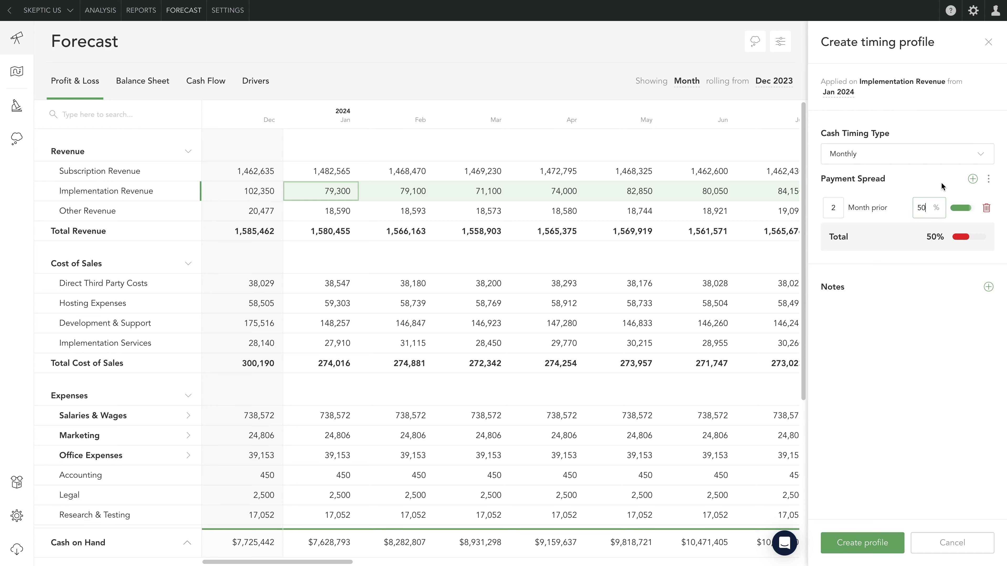
# - Add a same-month payment of 50% to the spread and create the timing profile
pyautogui.click(989, 182)
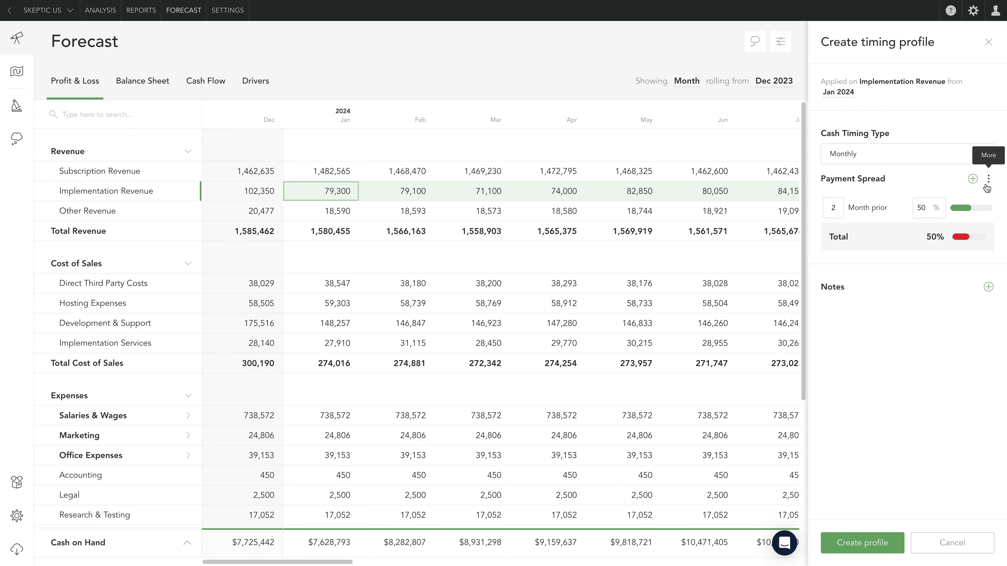
pyautogui.click(973, 179)
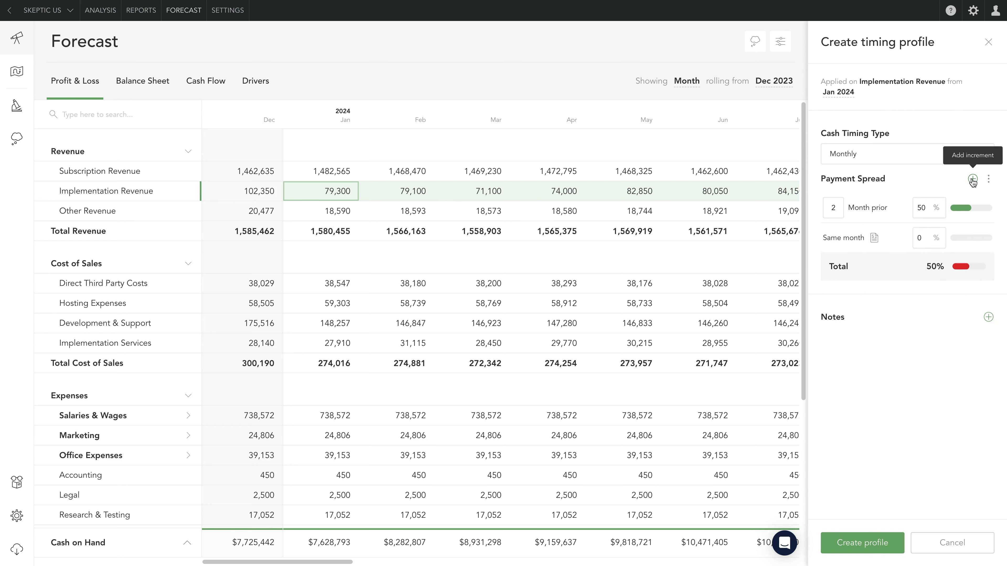
pyautogui.click(925, 234)
pyautogui.write('50')
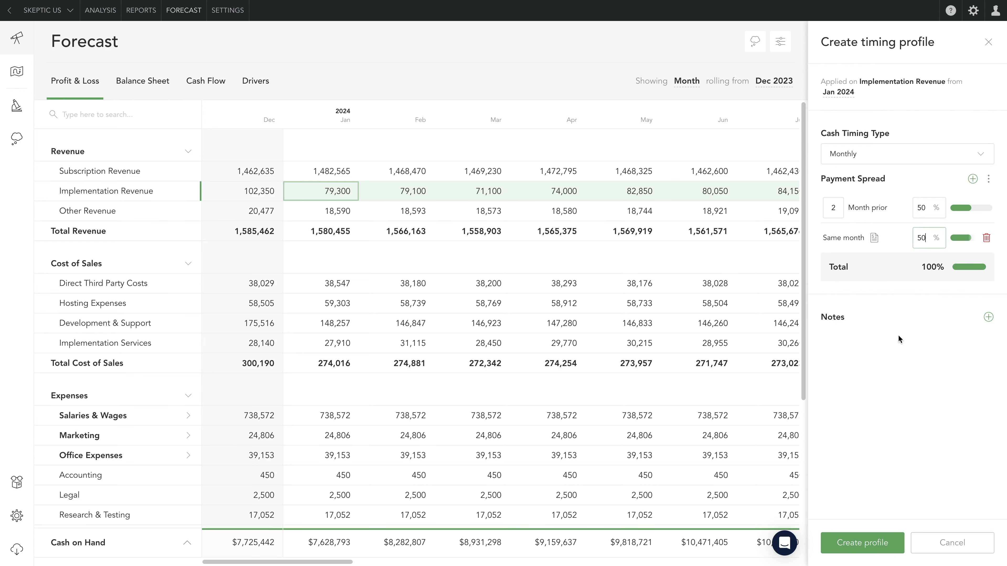
pyautogui.click(971, 336)
pyautogui.click(862, 542)
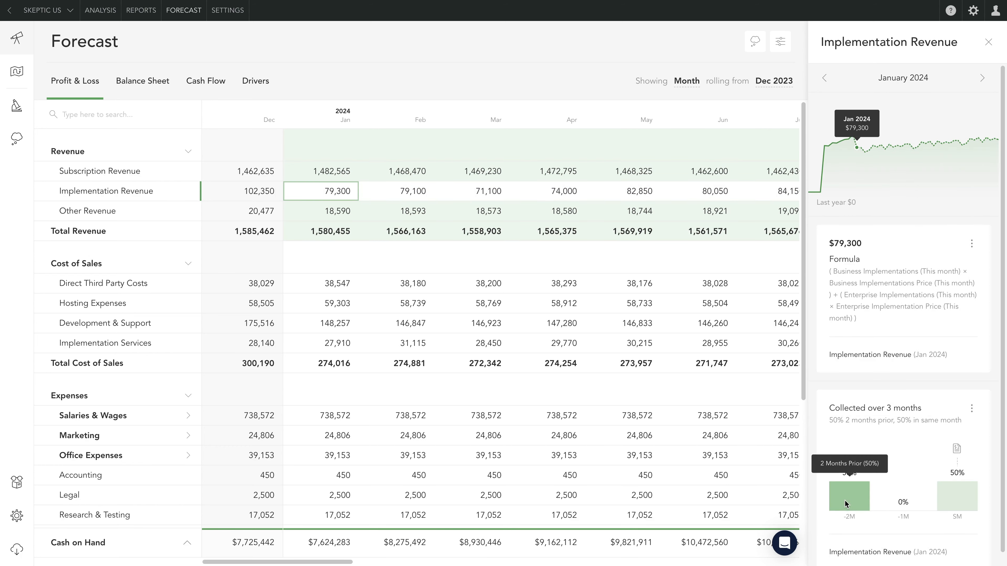
# - Inspect the balance sheet movements behind Implementation Revenue's Jan 2024 value and its collection timing
pyautogui.click(972, 411)
pyautogui.click(952, 494)
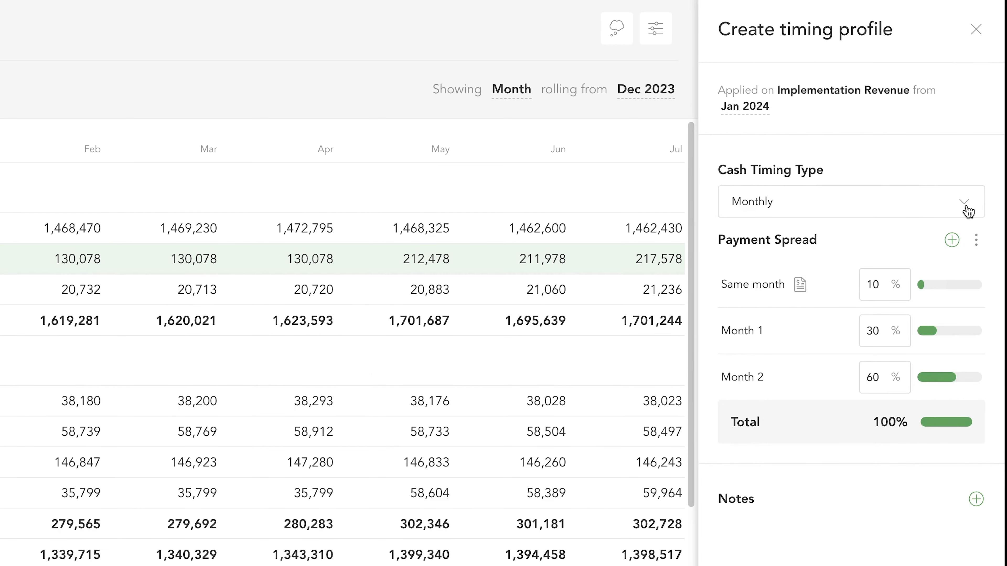
# - Try out the Annually cash timing type for Implementation Revenue with services provided from March and a shifted payment point
pyautogui.click(967, 208)
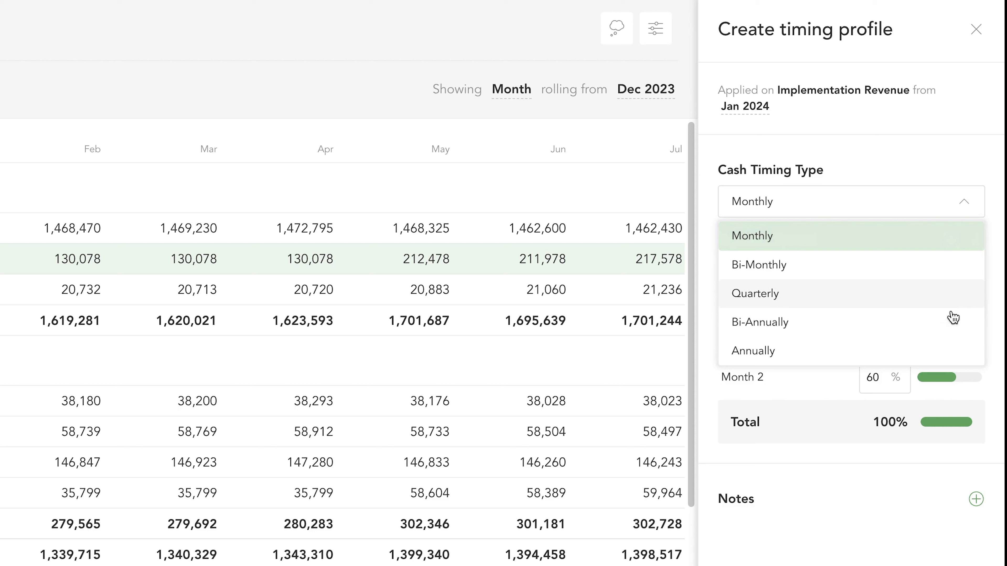
pyautogui.click(950, 357)
pyautogui.click(783, 276)
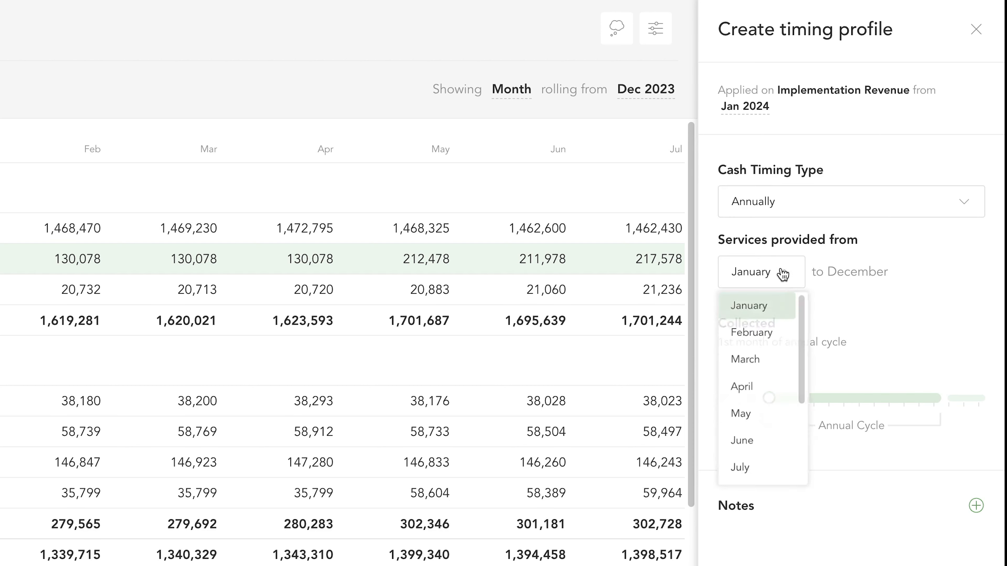
pyautogui.click(760, 371)
pyautogui.moveTo(770, 400); pyautogui.dragTo(964, 400)
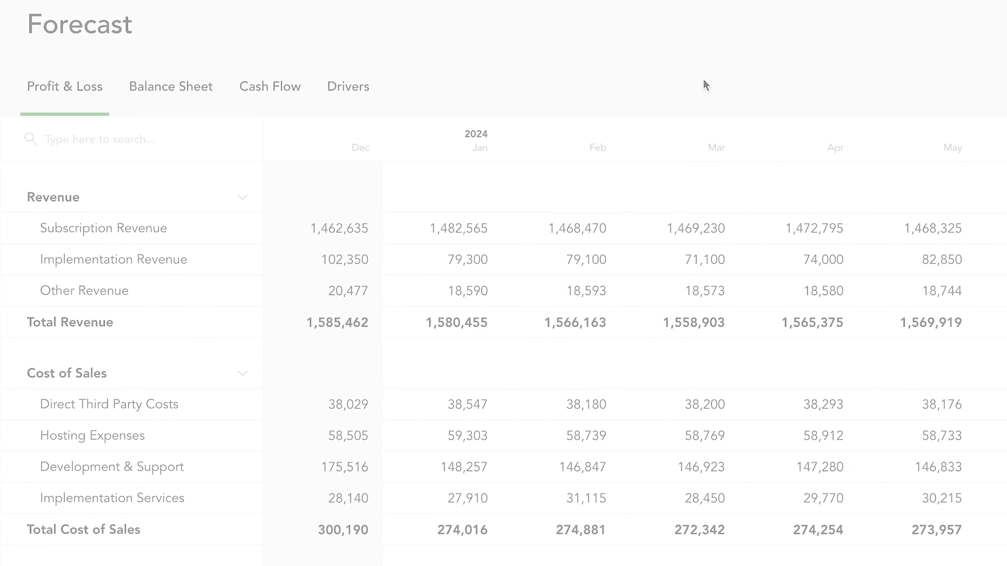
# - Start a new schedule on the Balance Sheet's Loan account for Jan 2024
pyautogui.click(193, 107)
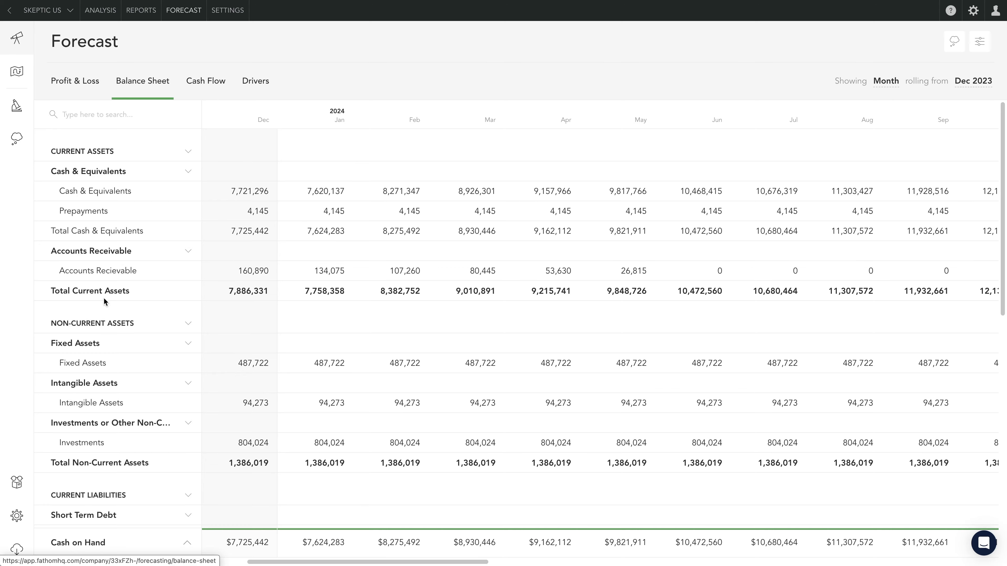
pyautogui.scroll(-3, 114, 387)
pyautogui.scroll(-9, 115, 390)
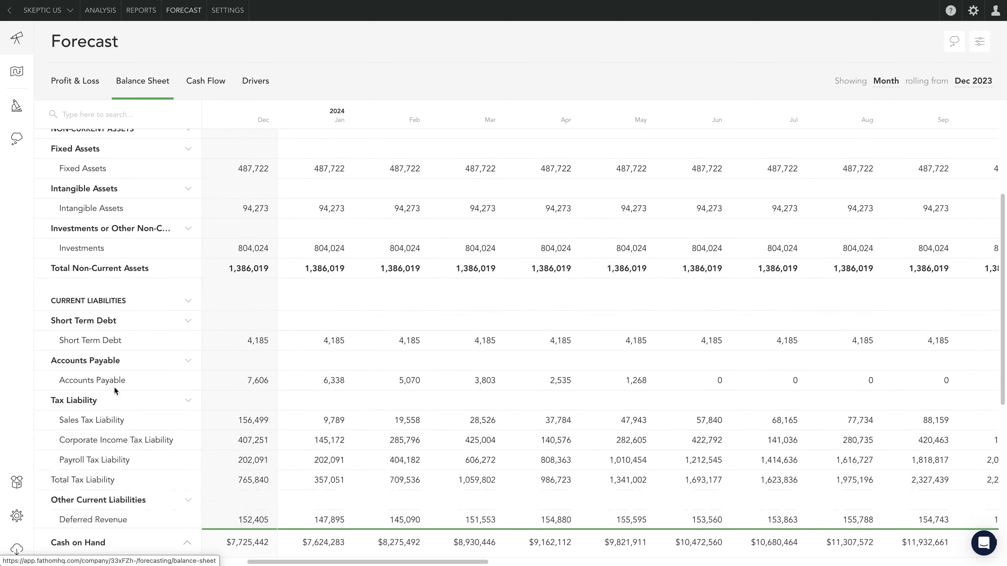
pyautogui.click(328, 359)
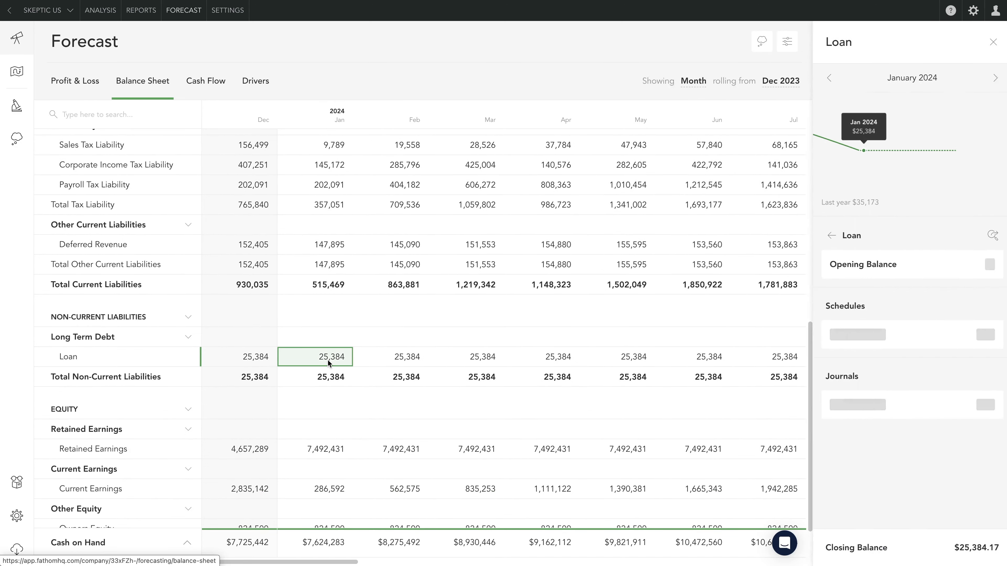
pyautogui.click(940, 314)
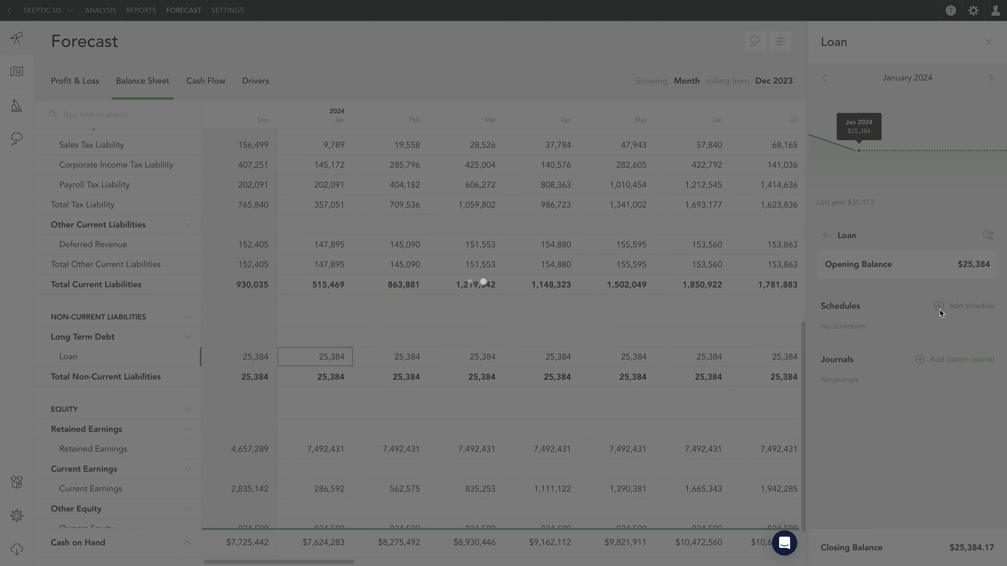
# - Set the schedule's other account to Interest Expenses and its method of calculation to Loan Interest Calculation
pyautogui.click(518, 268)
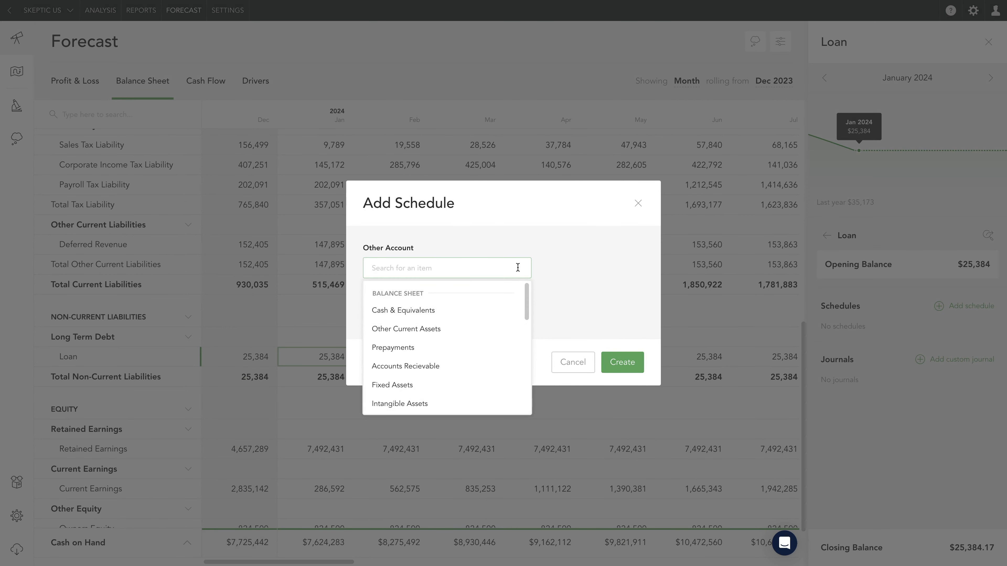
pyautogui.write('intere')
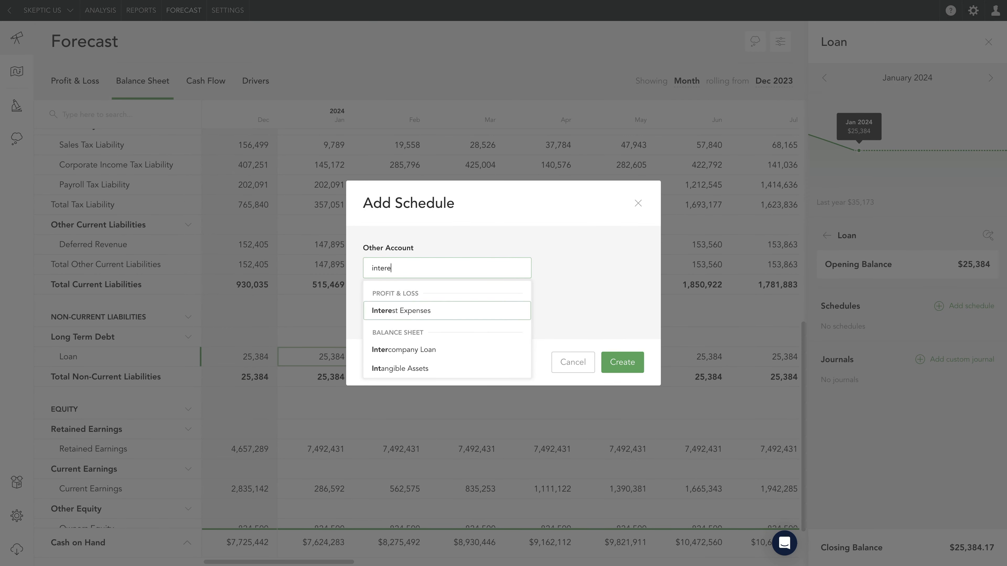
pyautogui.click(465, 314)
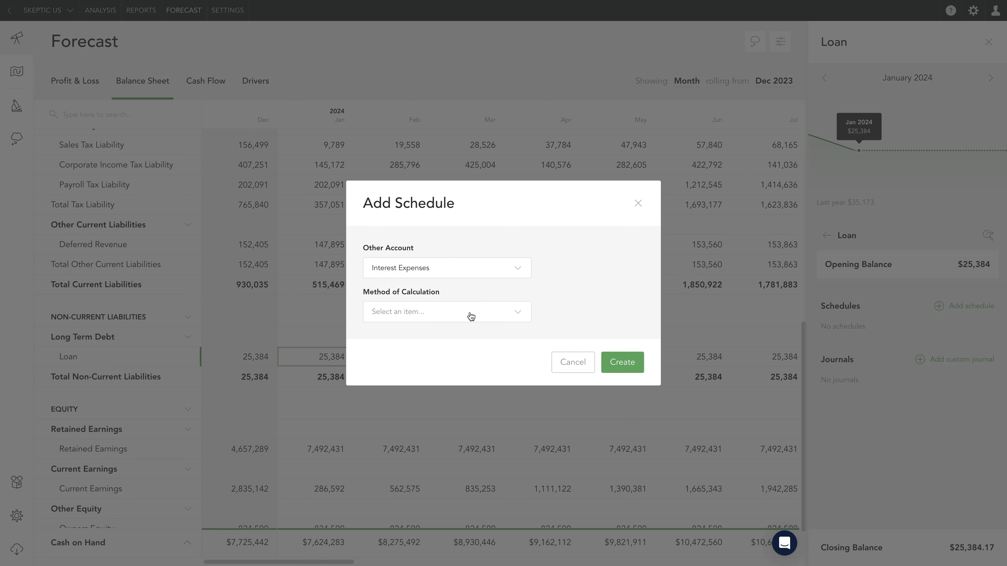
pyautogui.click(471, 316)
pyautogui.scroll(-1, 480, 386)
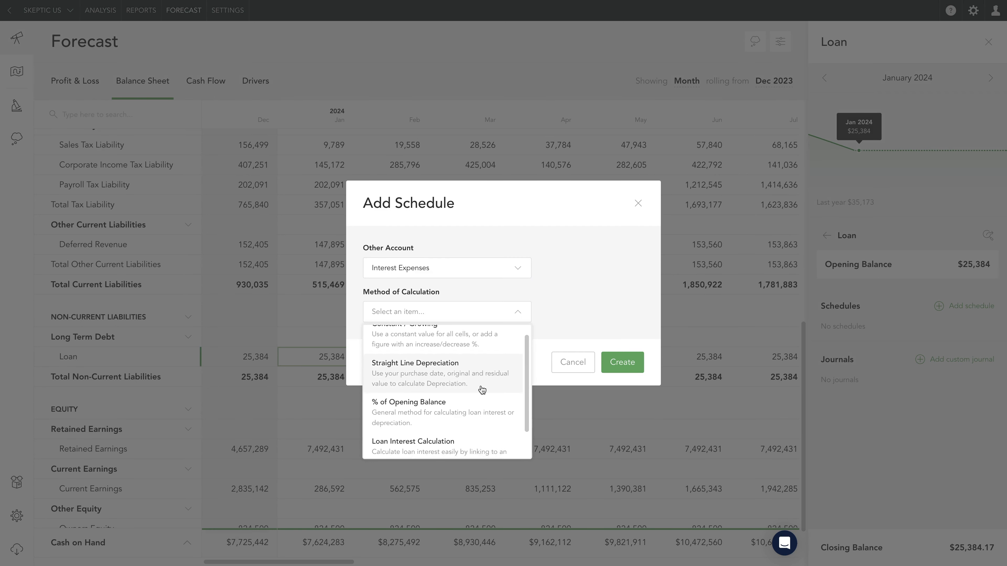
pyautogui.click(475, 411)
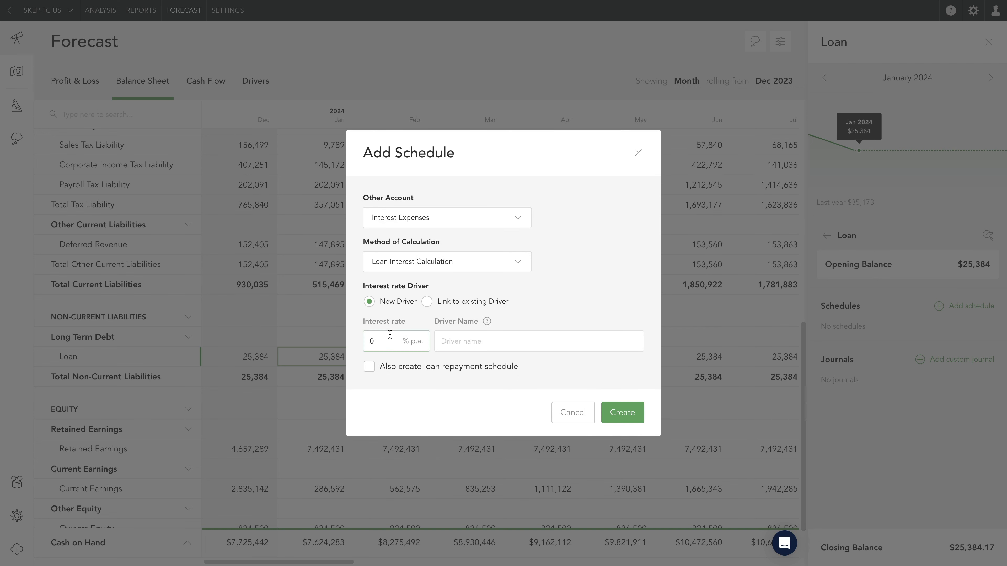
# - Set the new interest rate driver to 8.75% p.a. and name it Loan Interest Driver
pyautogui.write('8.75')
pyautogui.press('Tab')
pyautogui.write('Loan Intereste')
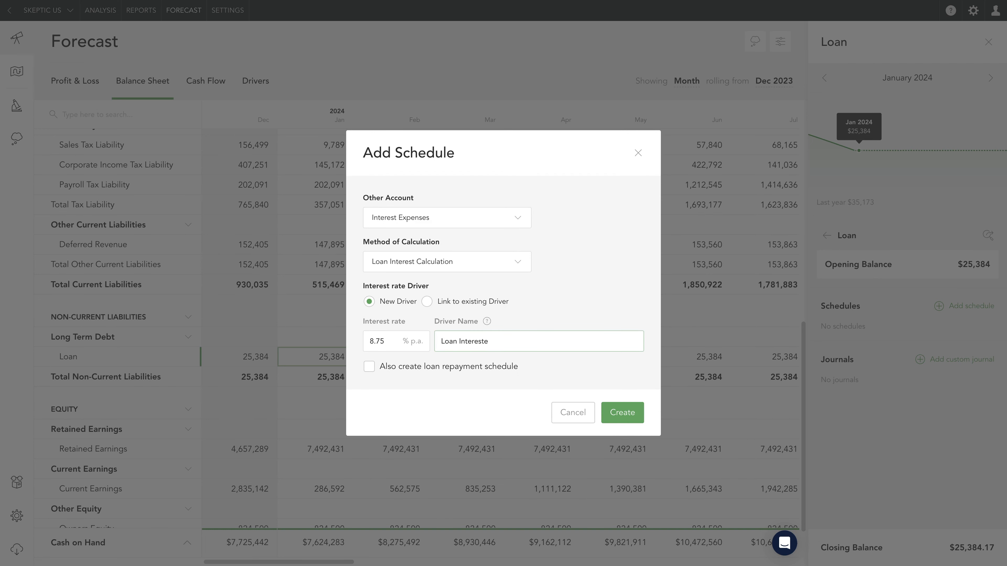
# - Include a principal and interest repayment schedule from Cash & Equivalents, fill in the principal and term, and create the schedules
pyautogui.click(367, 369)
pyautogui.click(494, 323)
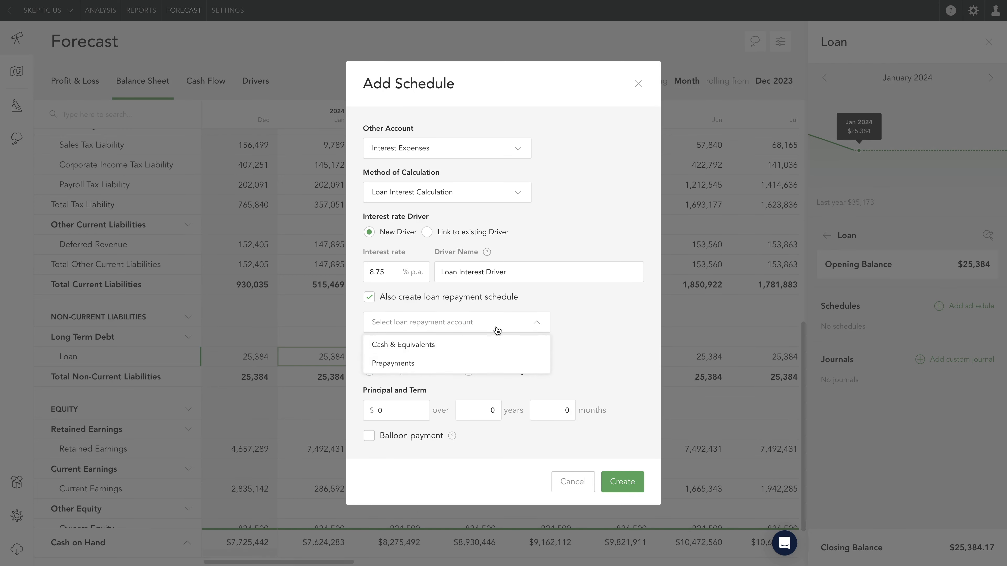
pyautogui.click(487, 344)
pyautogui.click(369, 420)
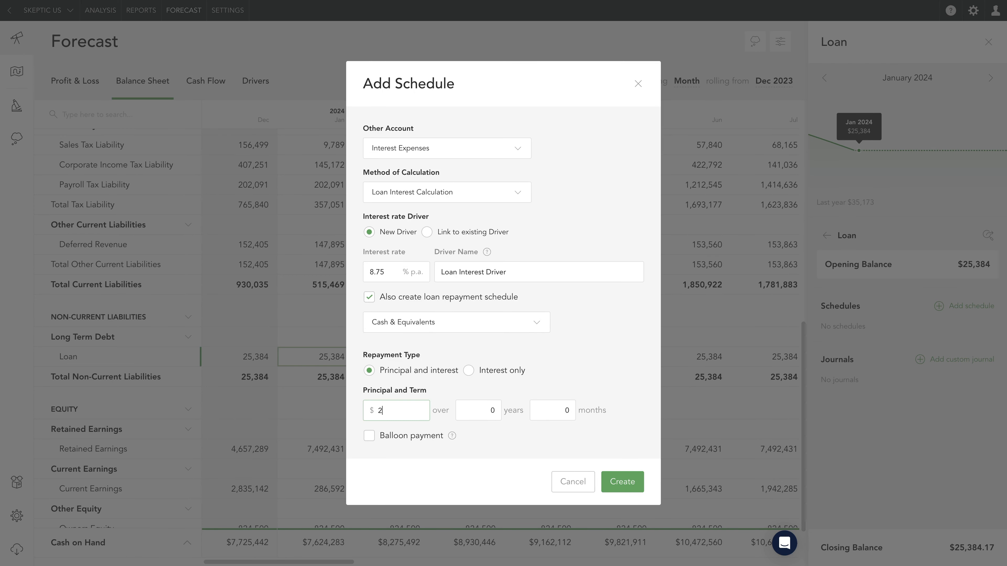
pyautogui.press('Tab')
pyautogui.click(615, 485)
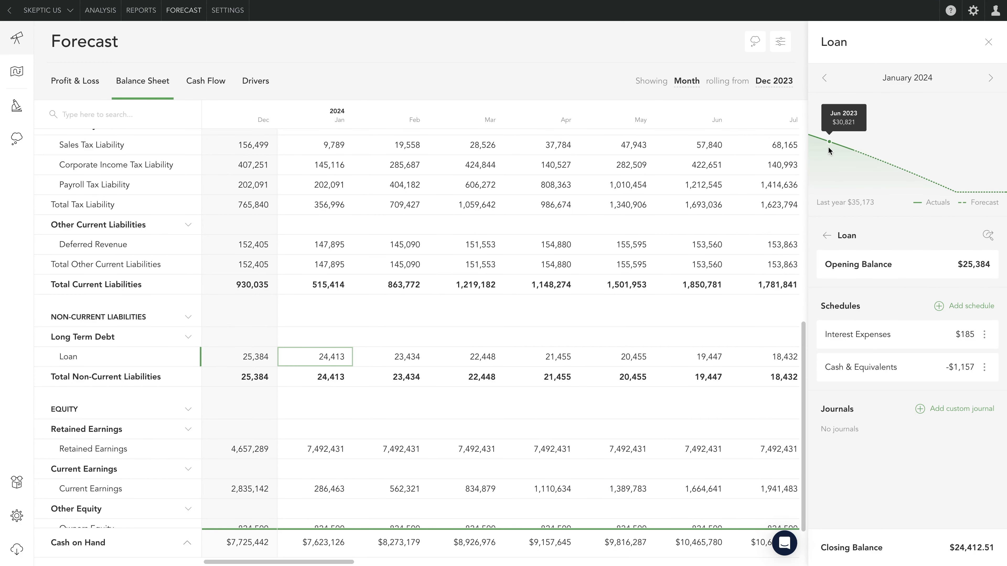
# - Review the Loan account's monthly Interest Expenses and Cash & Equivalents schedules, then return to the Balance Sheet
pyautogui.click(886, 338)
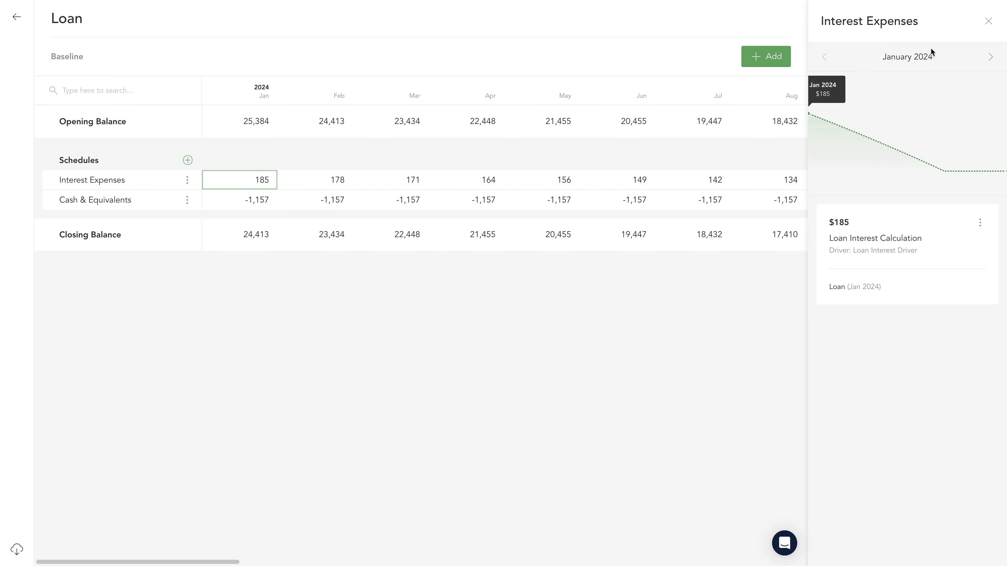
pyautogui.click(988, 21)
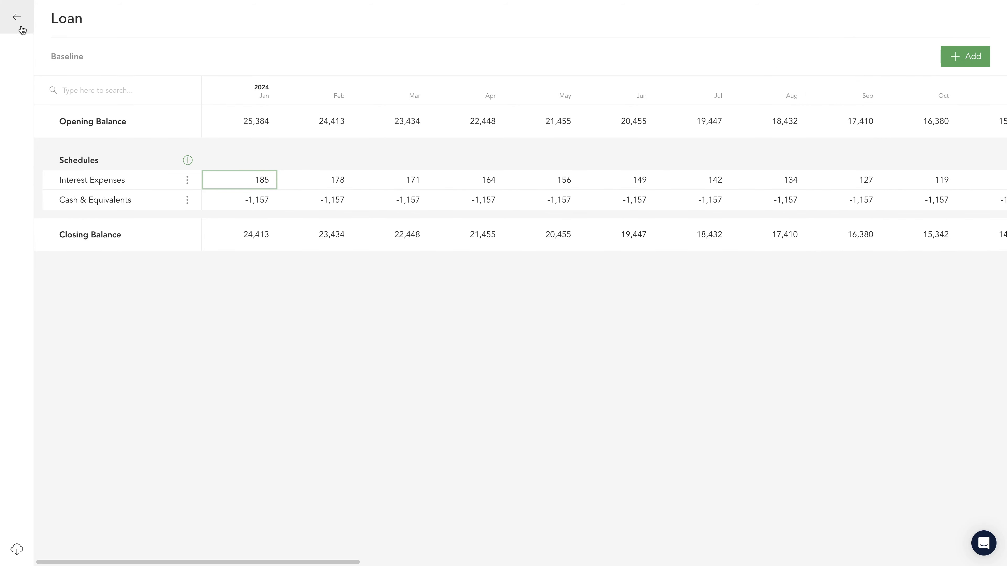
pyautogui.click(17, 18)
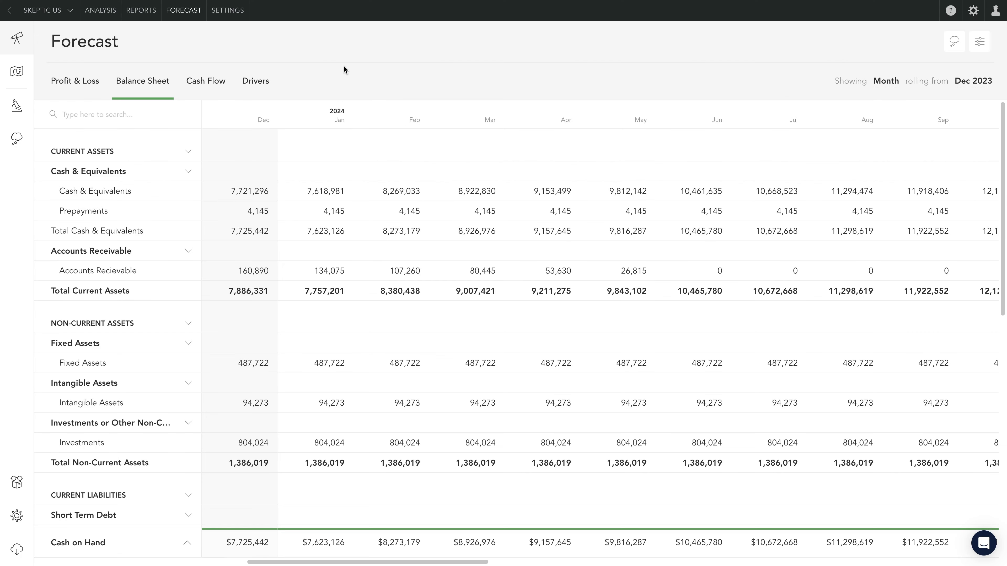
# - Start a custom journal named Asset Purchase on Fixed Assets for Jan 2024, increasing Fixed Assets by 15000
pyautogui.click(327, 370)
pyautogui.click(920, 361)
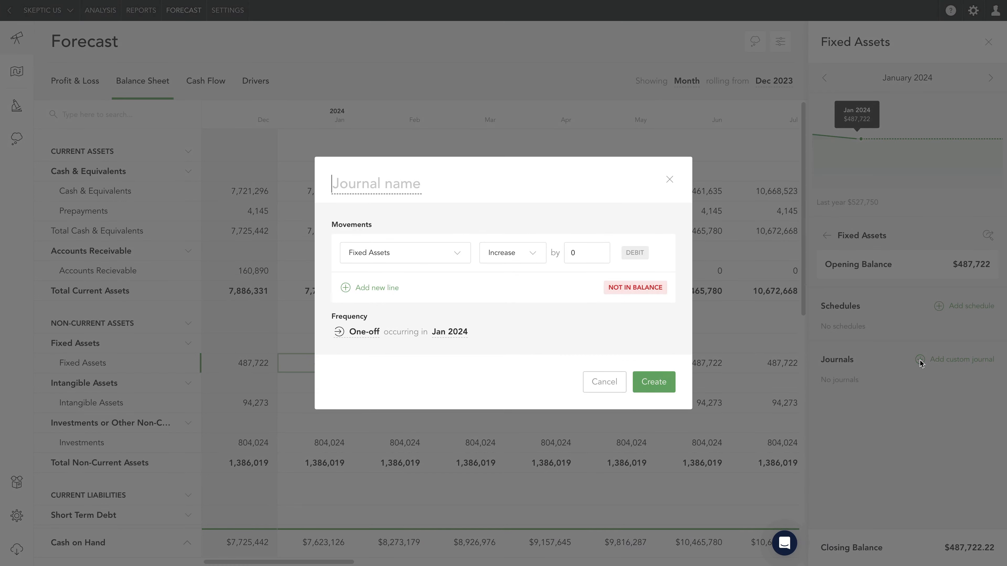
pyautogui.write('Asset Pu')
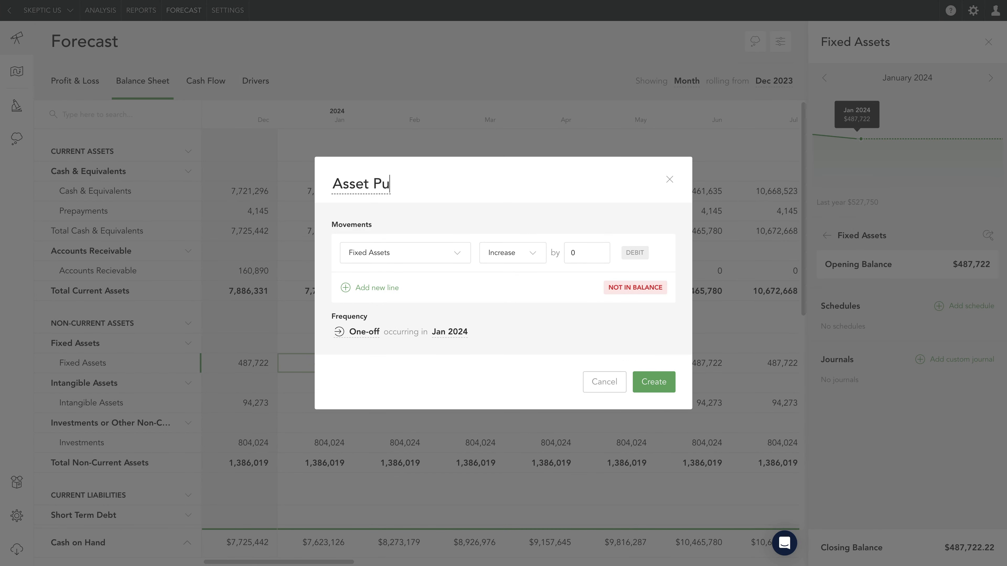
pyautogui.write('rchase')
pyautogui.click(590, 254)
pyautogui.write('15000')
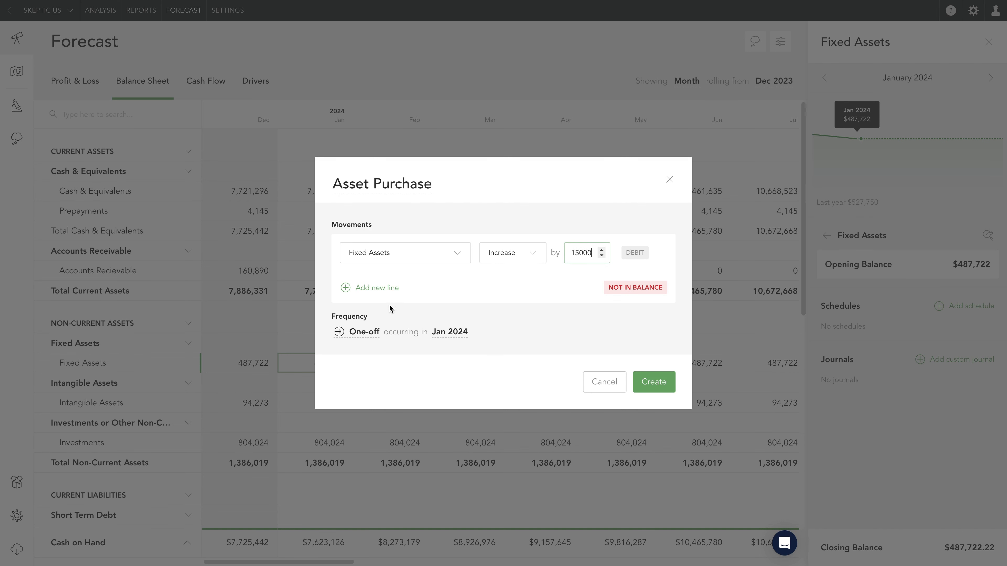
# - Add a second journal line that decreases Cash & Equivalents by 15000
pyautogui.click(346, 287)
pyautogui.click(407, 274)
pyautogui.write('cash')
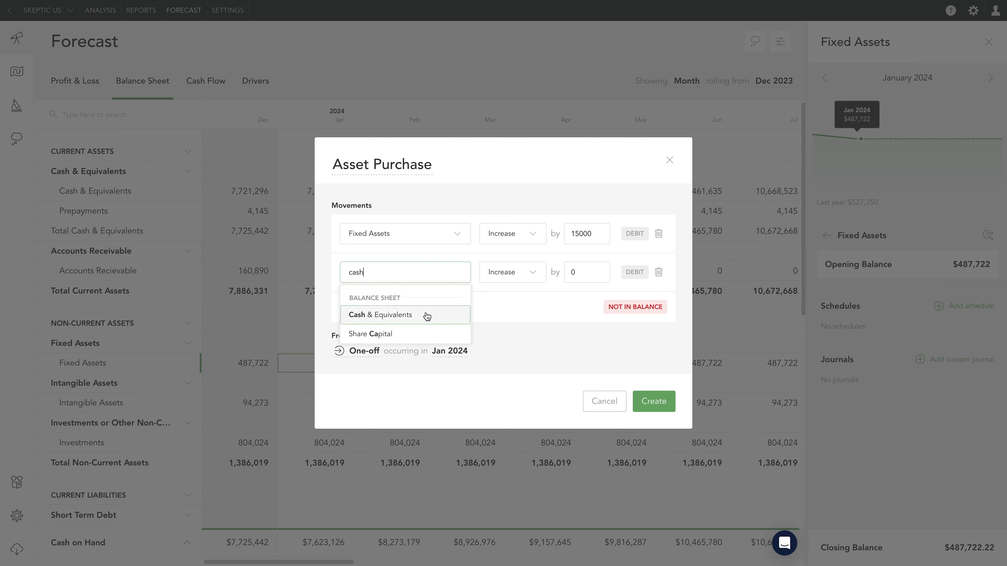
pyautogui.click(427, 317)
pyautogui.click(533, 273)
pyautogui.click(534, 315)
pyautogui.click(586, 272)
pyautogui.write('150')
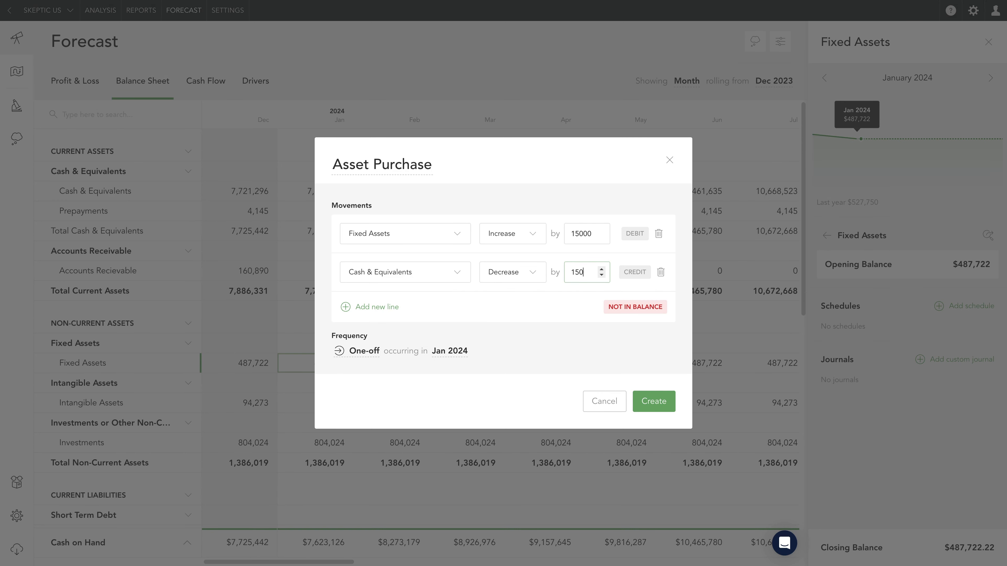
pyautogui.write('00')
pyautogui.click(579, 336)
# - Review the frequency and month options, keep the Asset Purchase journal one-off in Jan 2024, and create it
pyautogui.click(362, 357)
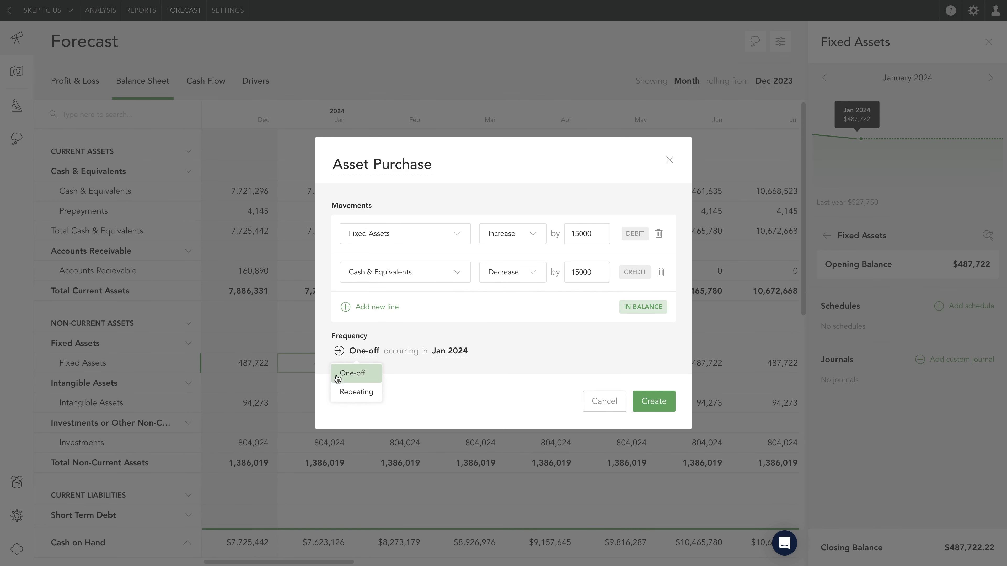
pyautogui.click(460, 356)
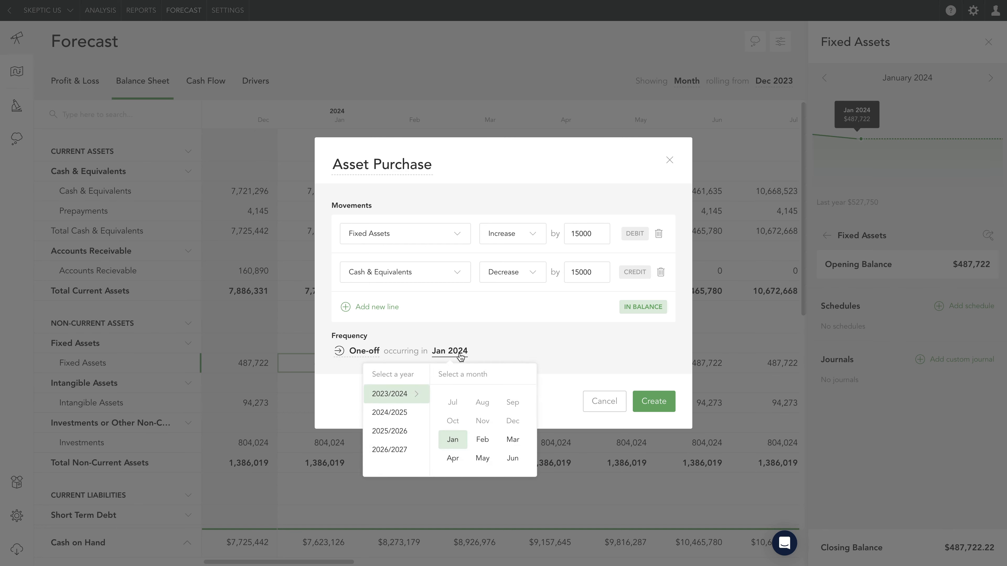
pyautogui.click(460, 356)
pyautogui.click(654, 401)
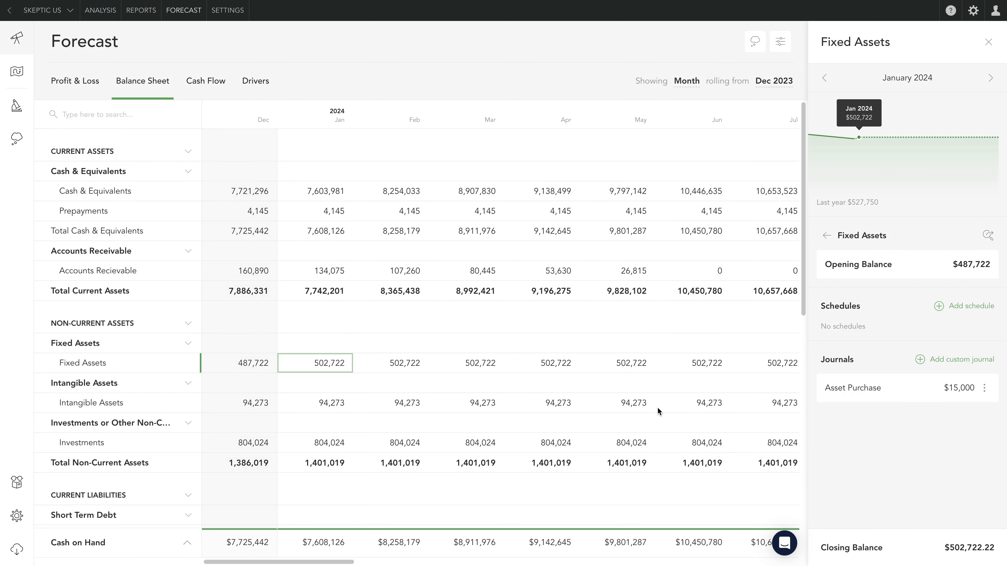
# - Examine the detailed monthly breakdown of Cash & Equivalents, including its schedules and journals, and return to the Balance Sheet
pyautogui.click(312, 195)
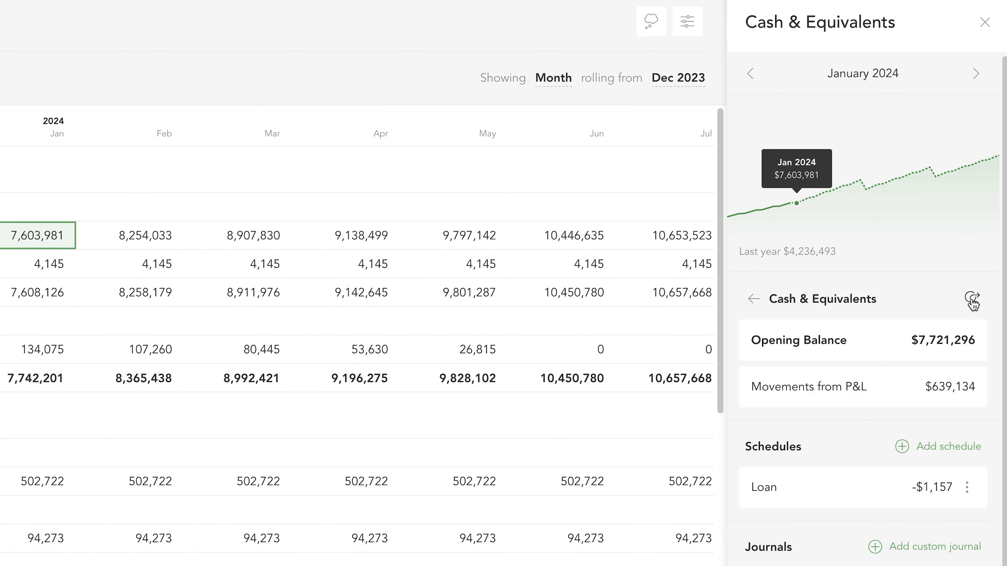
pyautogui.click(971, 299)
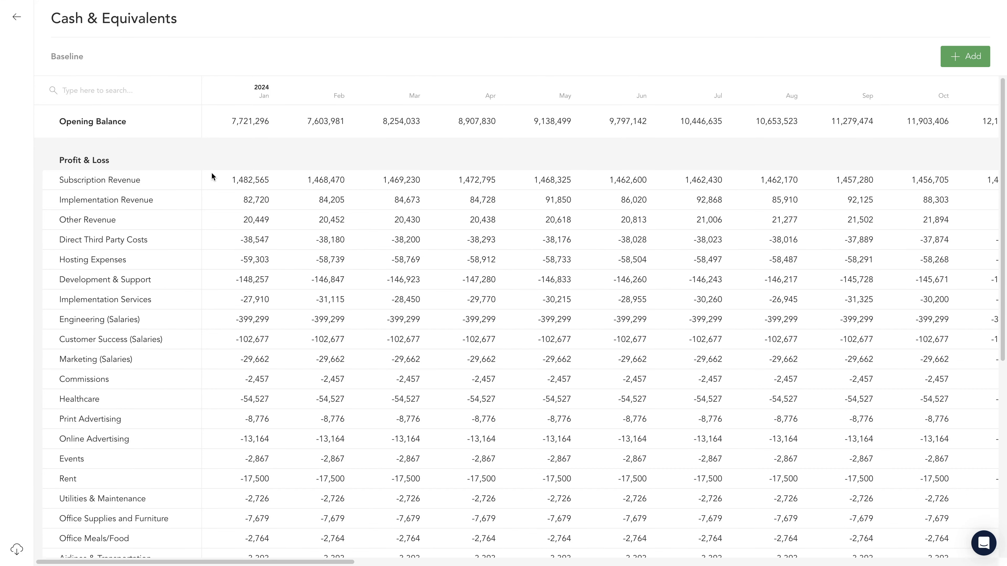
pyautogui.scroll(-7, 213, 203)
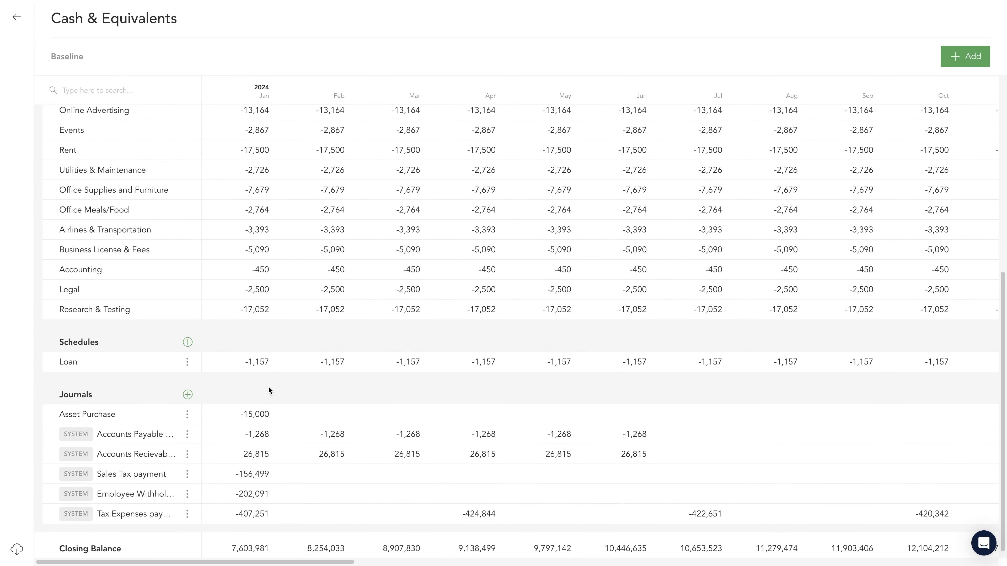
pyautogui.scroll(-1, 269, 383)
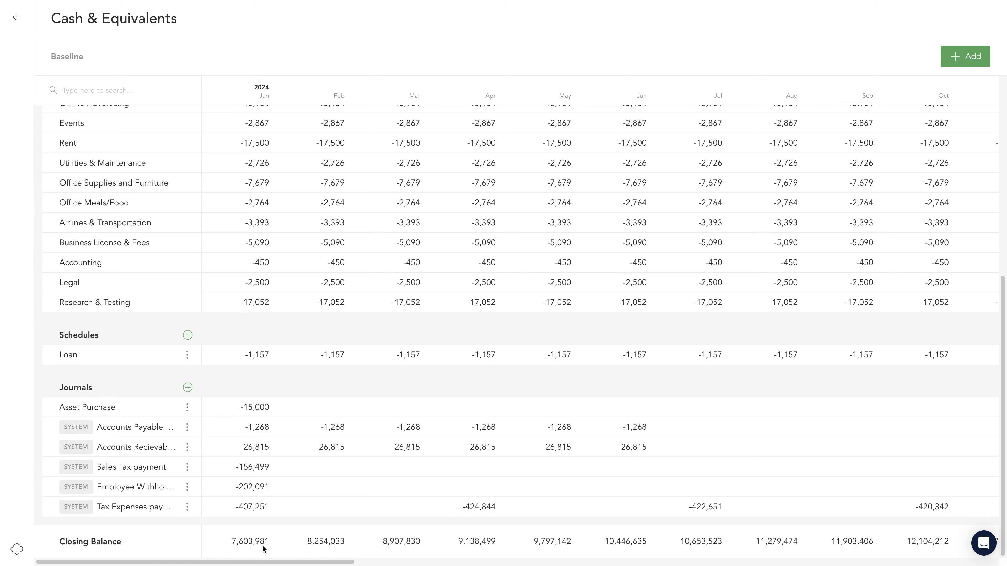
pyautogui.scroll(8, 292, 459)
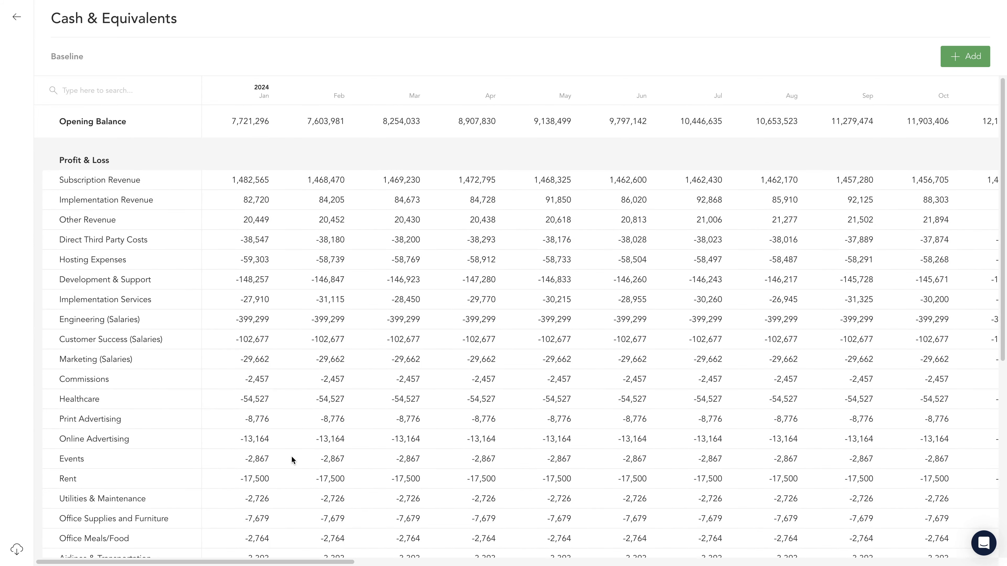
pyautogui.click(17, 17)
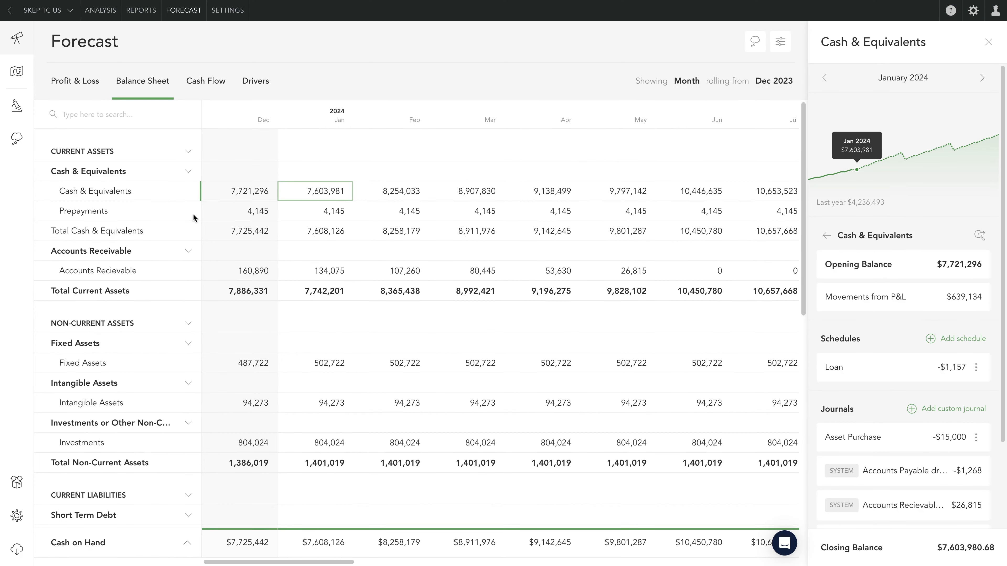
# - View the Cash Flow statement by quarter and by year, and return it to the monthly view
pyautogui.click(212, 90)
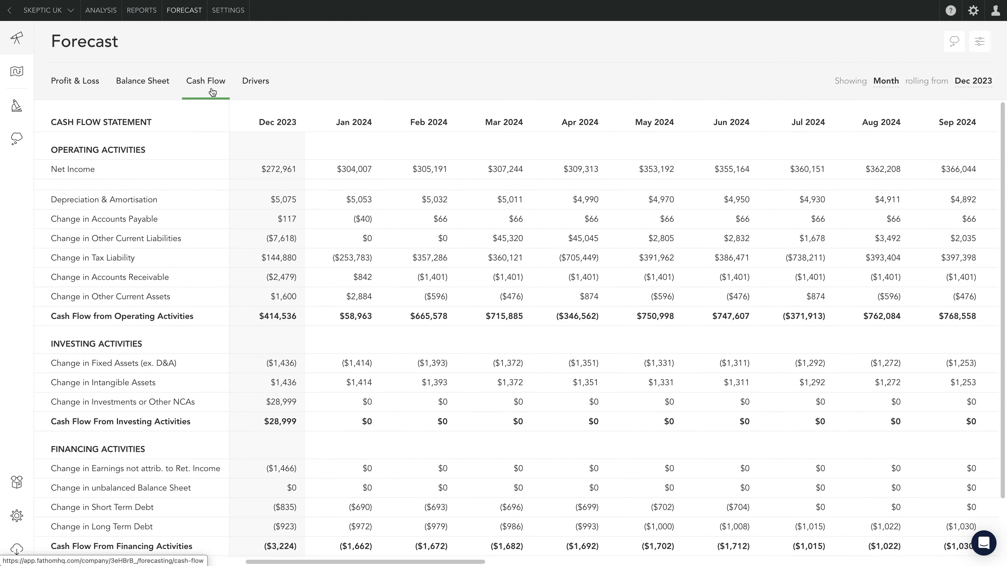
pyautogui.click(883, 90)
pyautogui.click(886, 122)
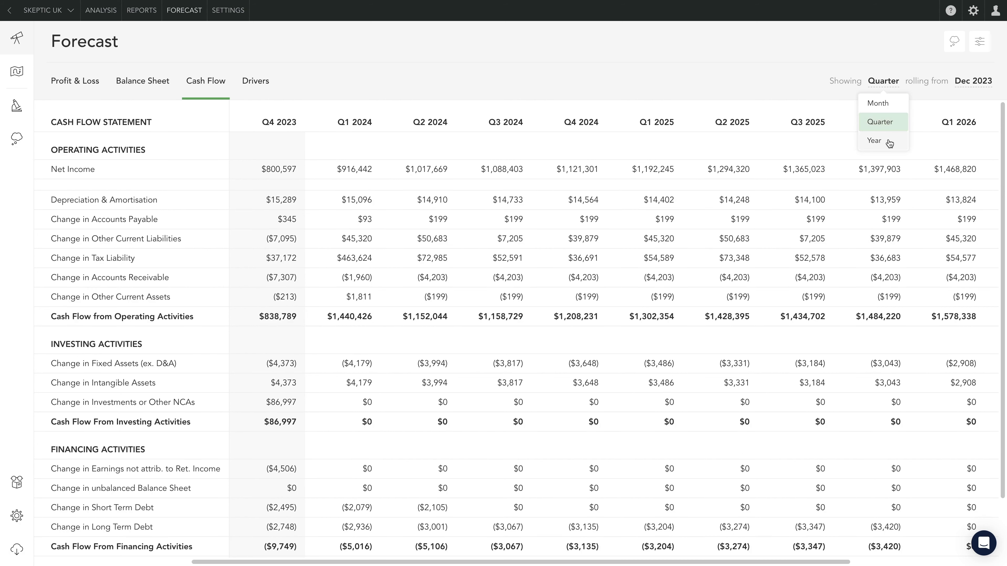
pyautogui.click(890, 143)
pyautogui.click(888, 89)
pyautogui.click(887, 104)
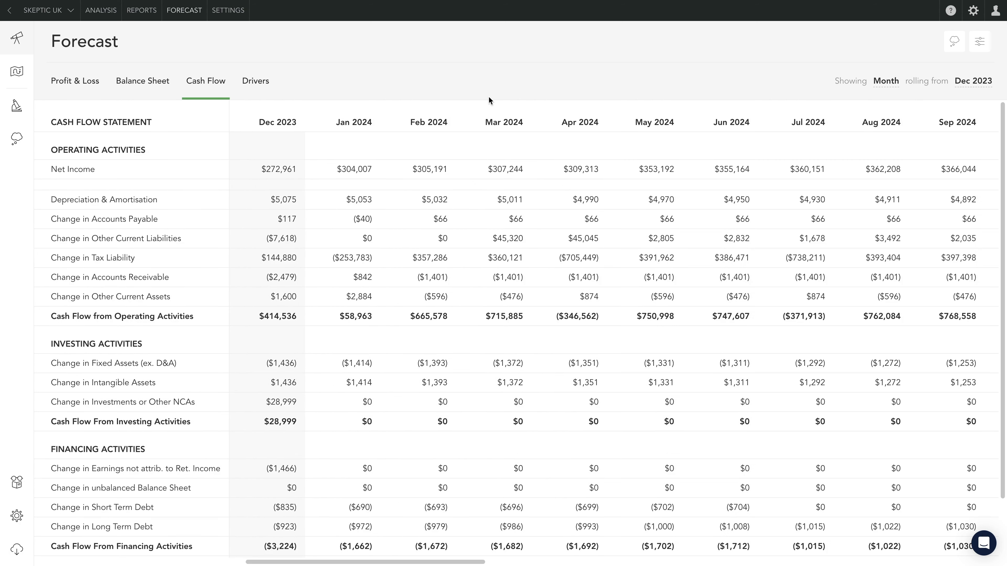
# - Inspect the January 2024 Implementation Revenue formula and collection profile in the Profit & Loss forecast, and close the details
pyautogui.click(89, 83)
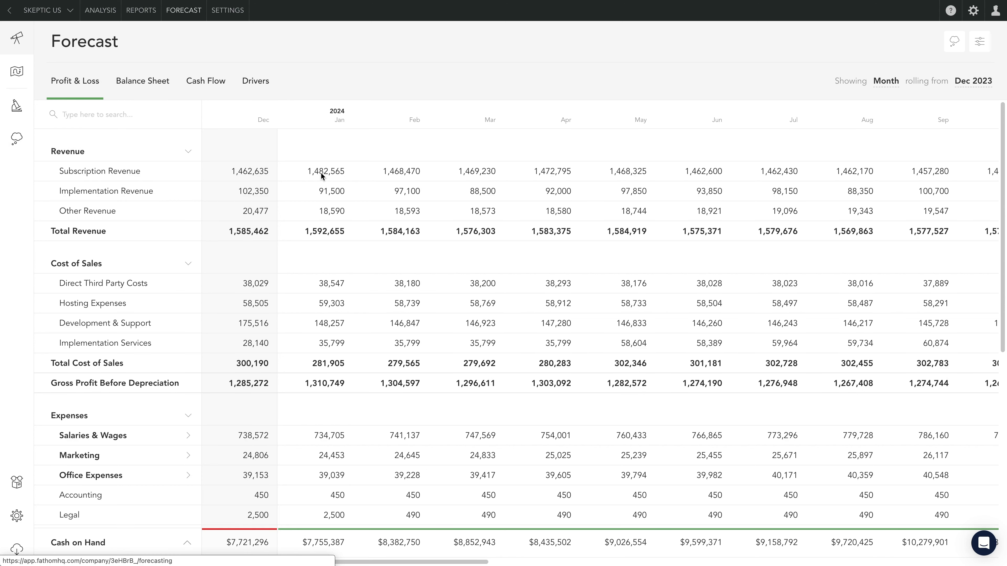
pyautogui.click(320, 197)
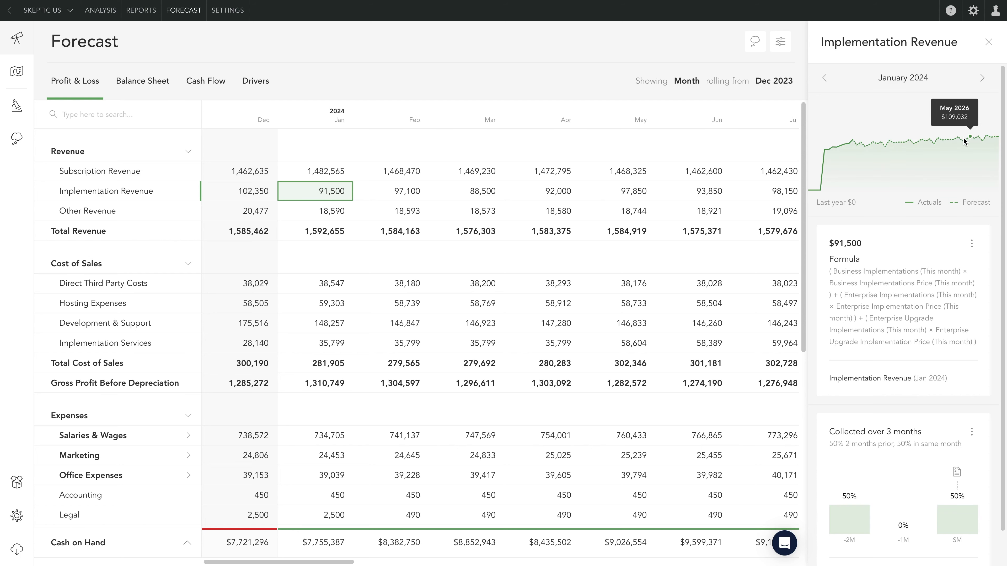
pyautogui.click(988, 42)
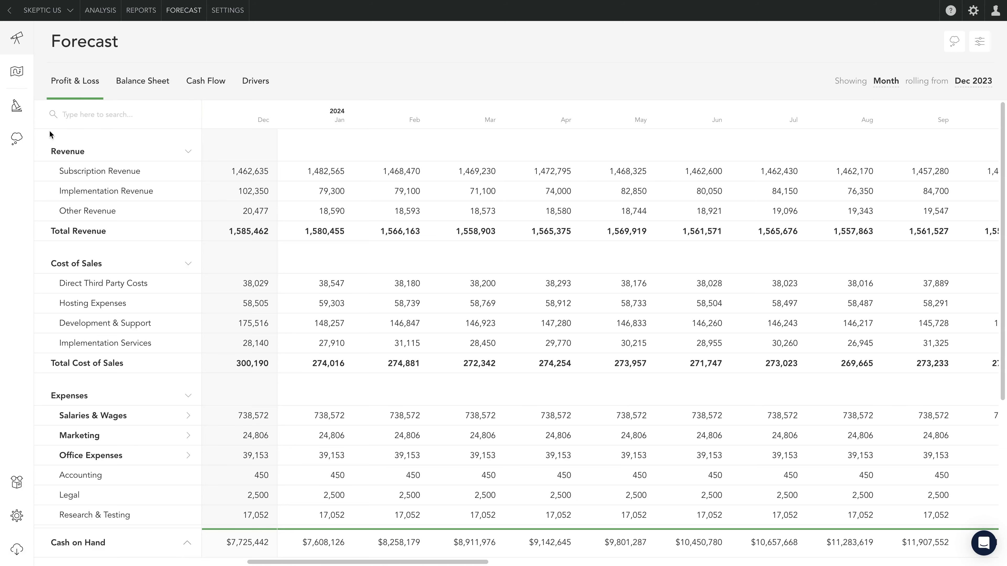
# - Create a Microforecast named New Hire starting Jan 2024, with a new category called Employees
pyautogui.click(23, 119)
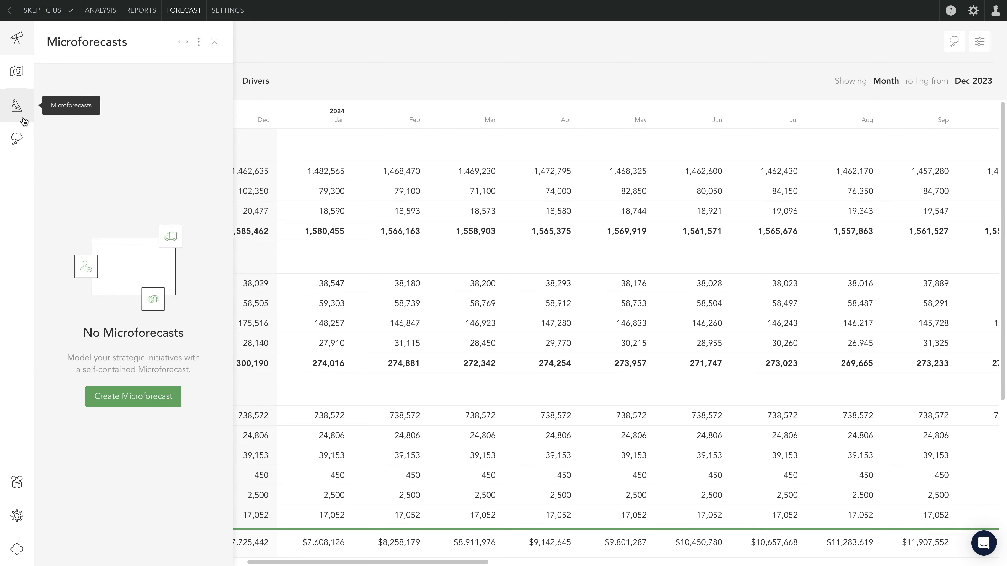
pyautogui.click(113, 399)
pyautogui.write('New Hi')
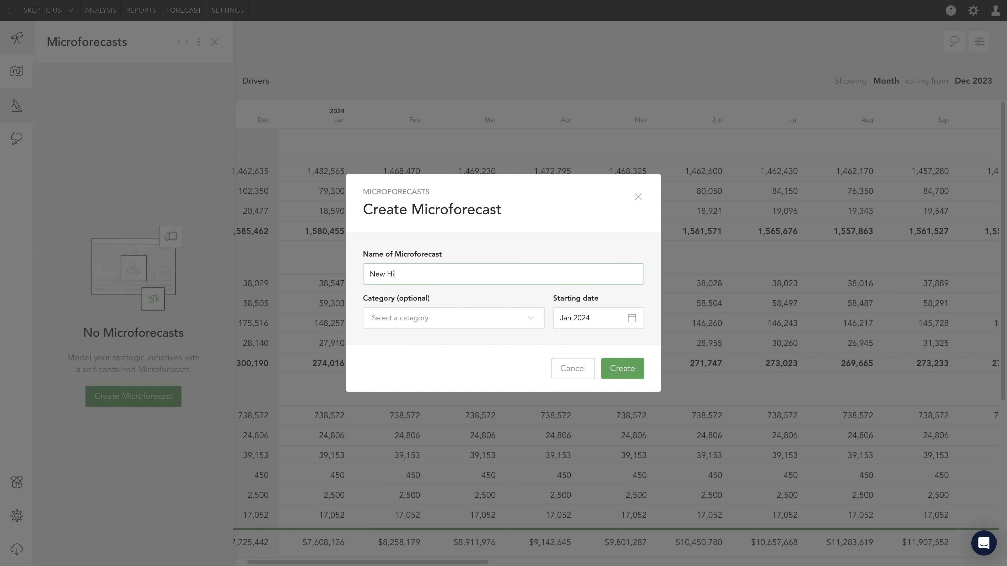
pyautogui.write('re')
pyautogui.click(530, 321)
pyautogui.click(427, 362)
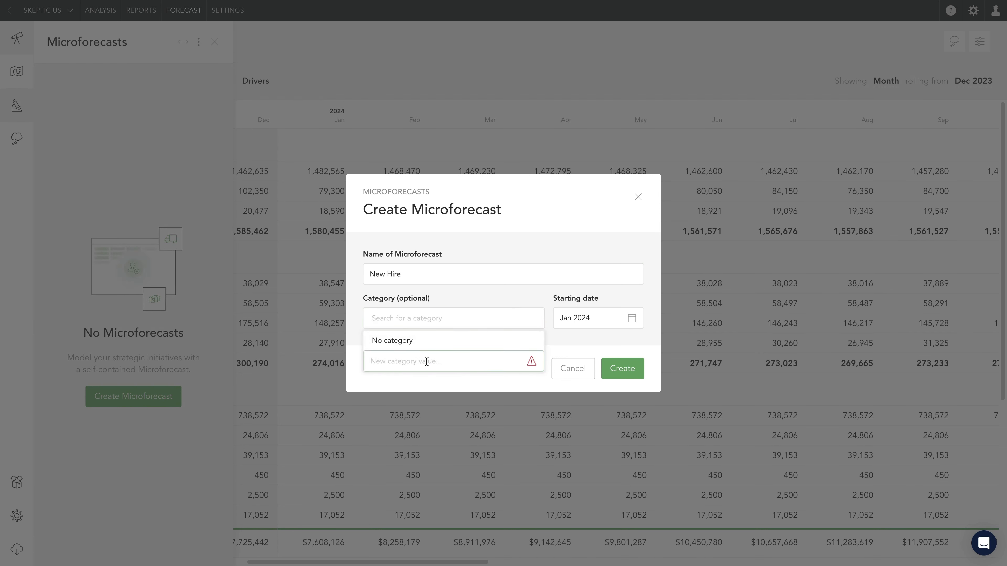
pyautogui.write('Employees')
pyautogui.press('Return')
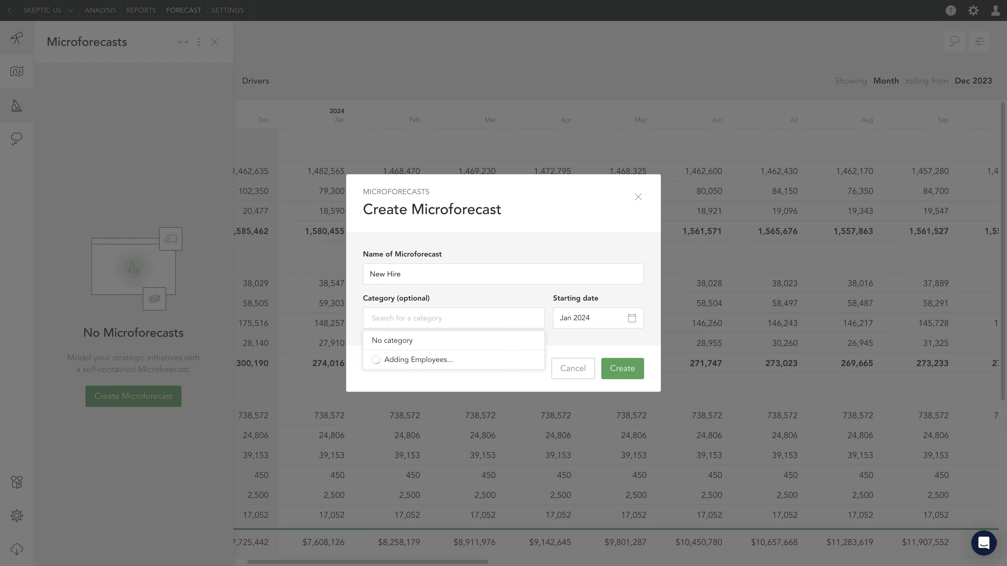
pyautogui.click(614, 377)
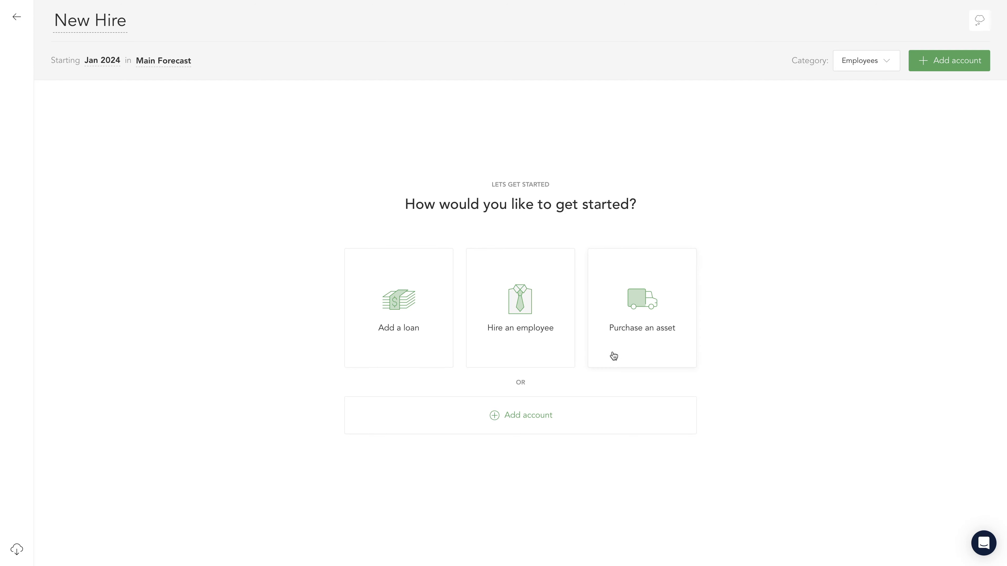
# - Add a permanent employee to the Microforecast with an annual salary of 60000 charged to Customer Success (Salaries)
pyautogui.click(522, 352)
pyautogui.click(503, 285)
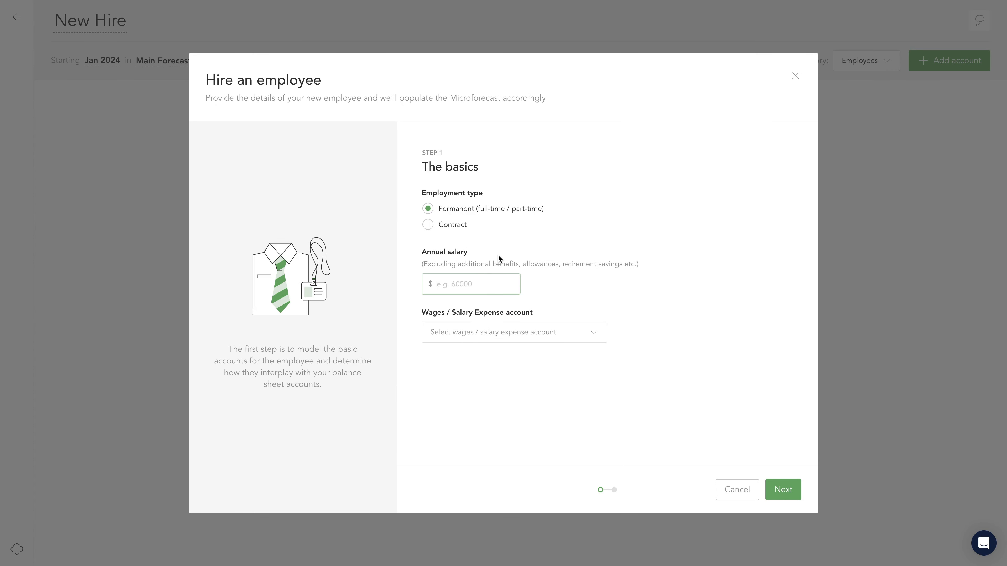
pyautogui.write('60000')
pyautogui.click(532, 340)
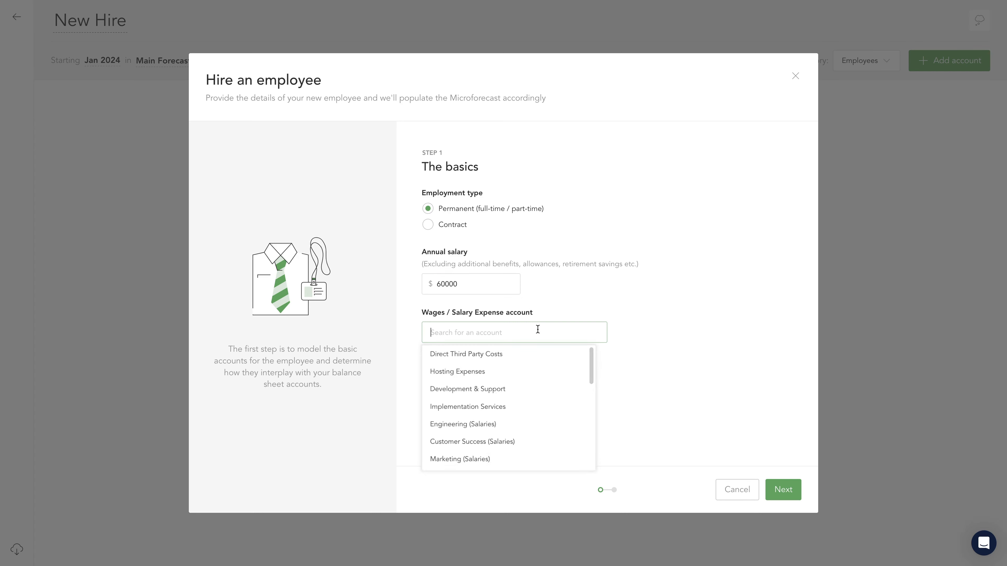
pyautogui.click(542, 449)
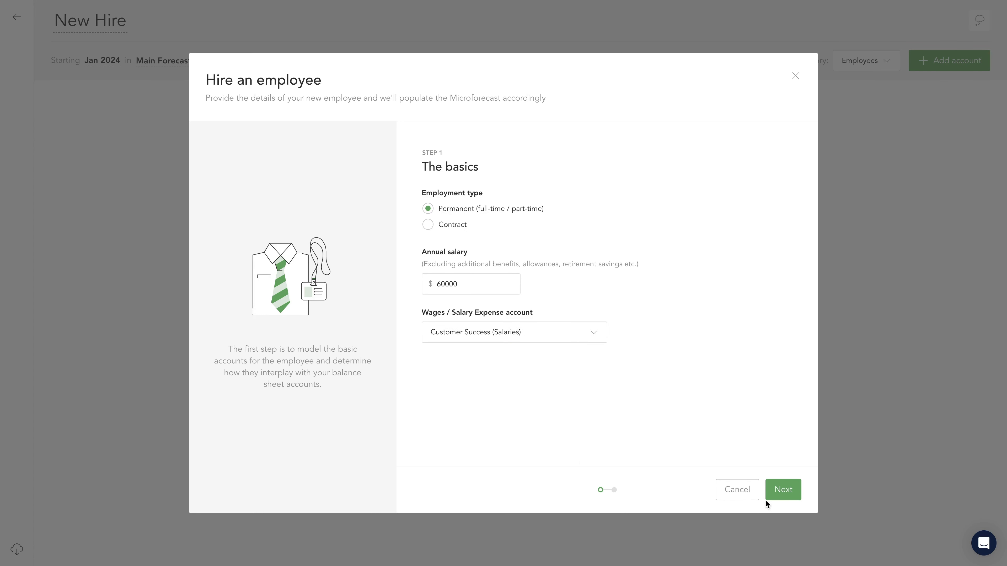
pyautogui.click(773, 496)
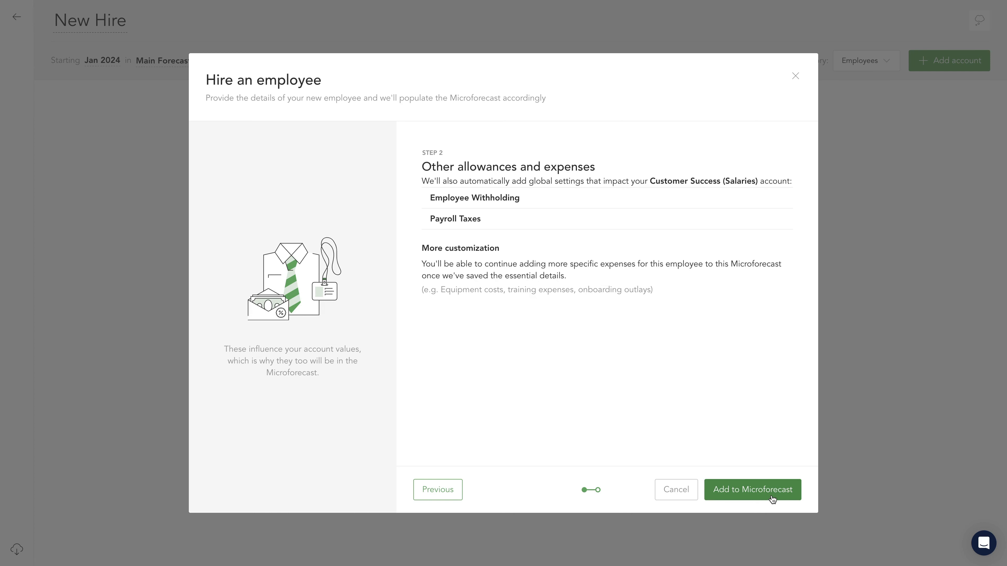
pyautogui.click(772, 496)
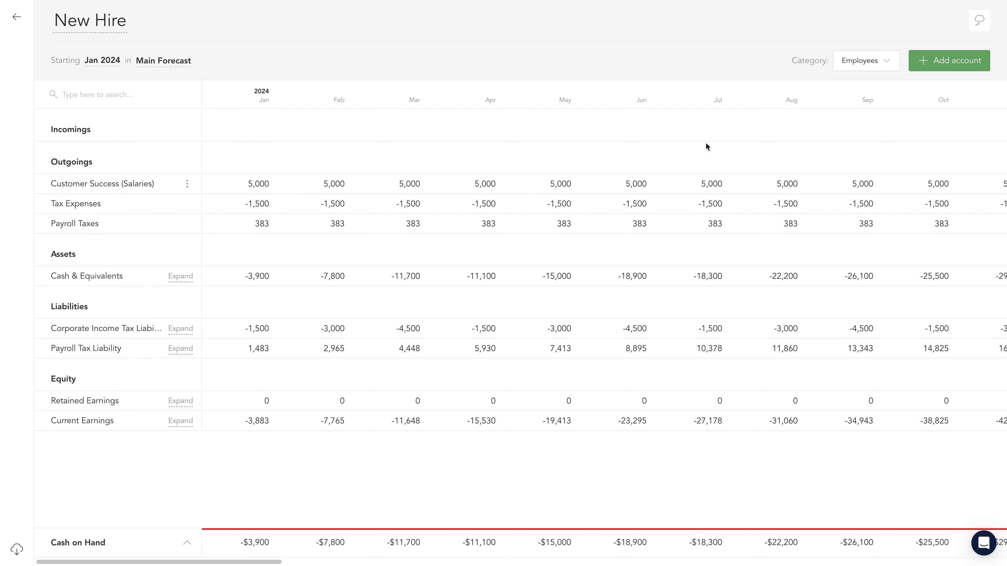
# - Add a future account named Employee Related Assets to the New Hire Microforecast, classified as Fixed Assets
pyautogui.click(923, 70)
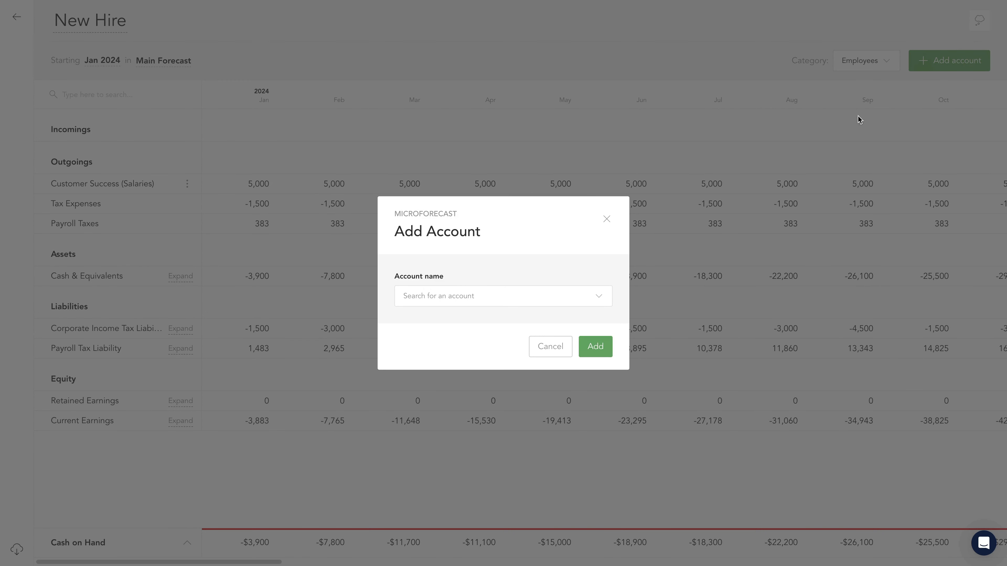
pyautogui.click(601, 296)
pyautogui.write('Asset')
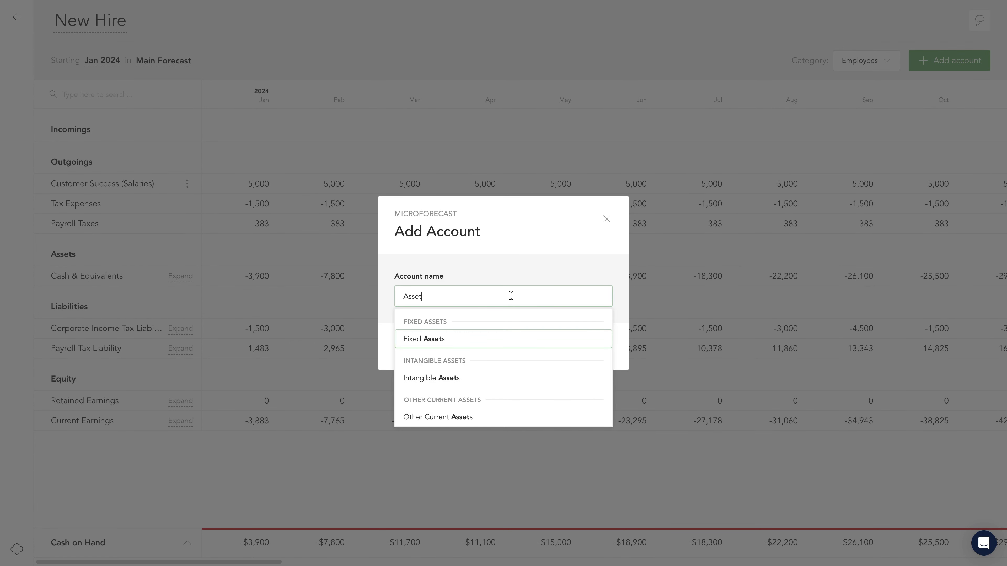
pyautogui.press('BackSpace')
pyautogui.press('BackSpace')
pyautogui.press('BackSpace')
pyautogui.press('BackSpace')
pyautogui.press('BackSpace')
pyautogui.write('Employee')
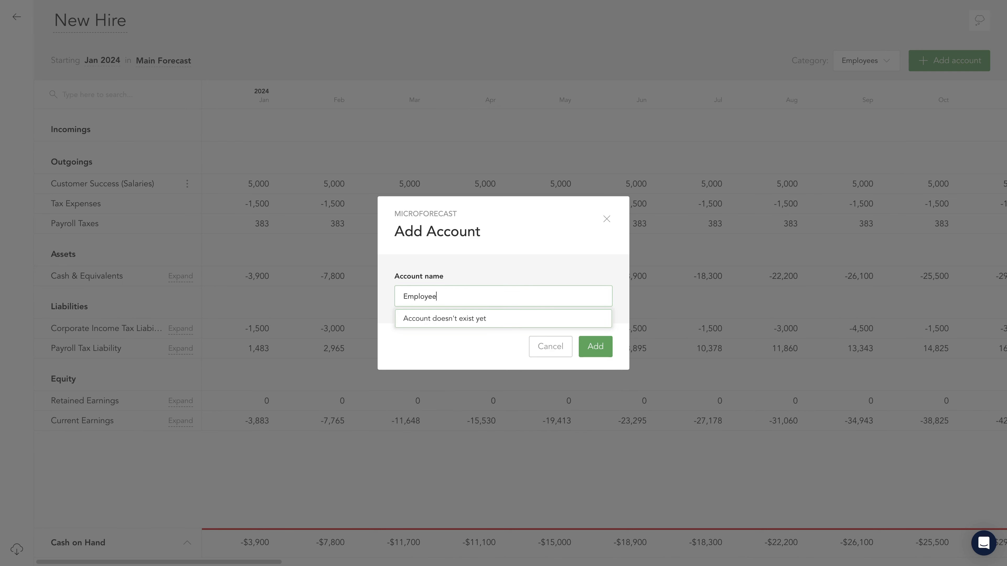
pyautogui.click(490, 321)
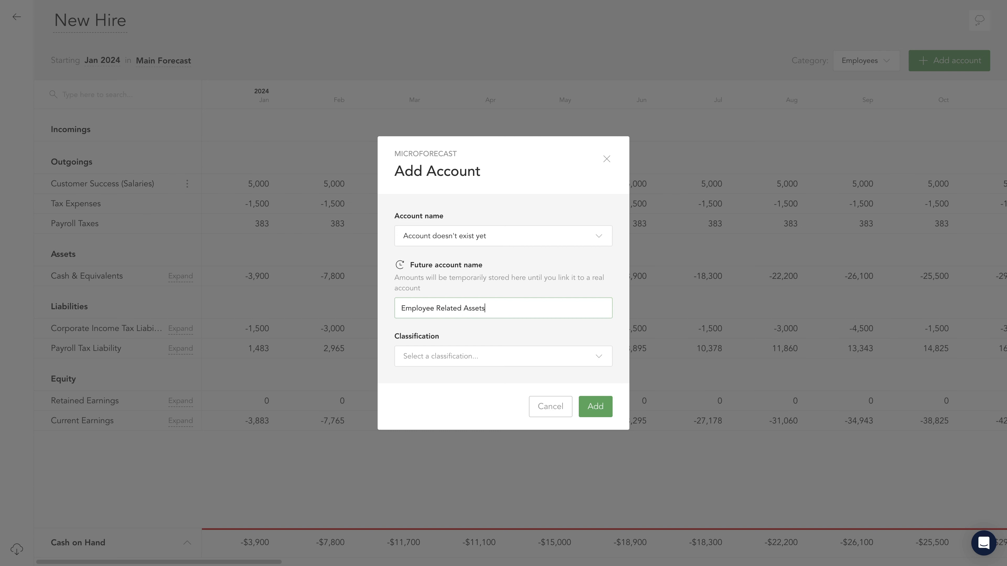
pyautogui.click(471, 360)
pyautogui.write('asset')
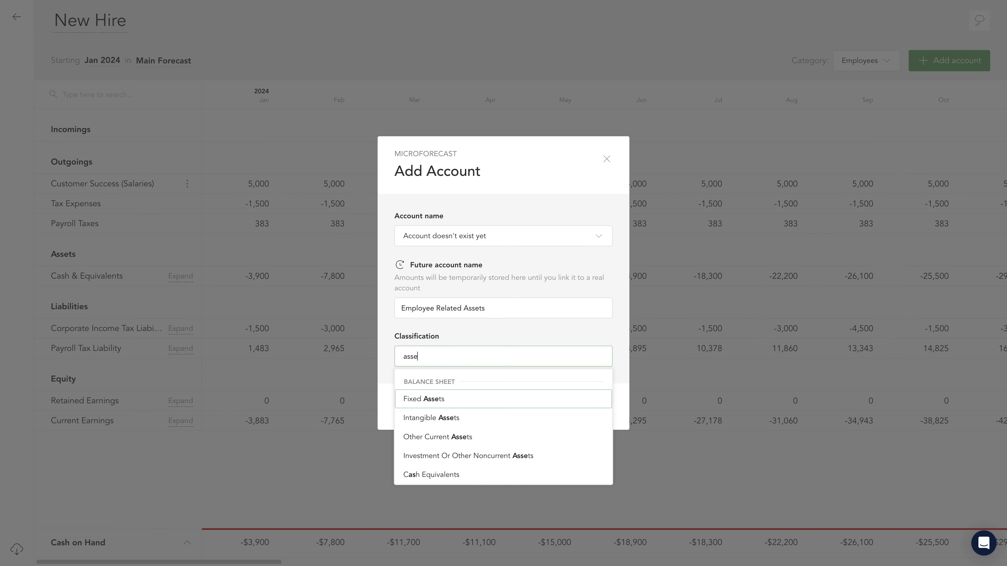
pyautogui.click(450, 402)
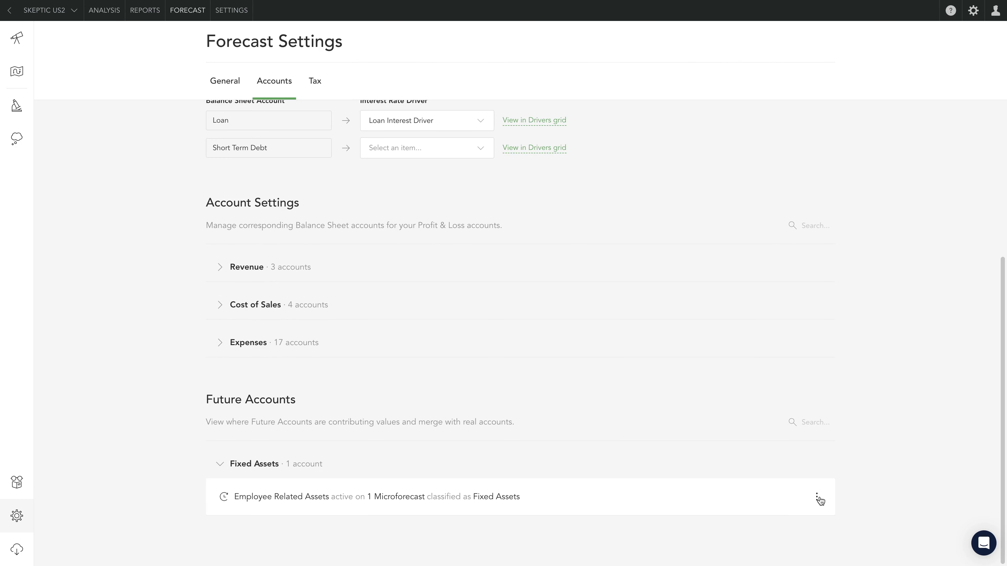
# - Start merging the future account Employee Related Assets in the forecast settings, choosing New Hires Related Assets as the target
pyautogui.click(818, 498)
pyautogui.click(812, 438)
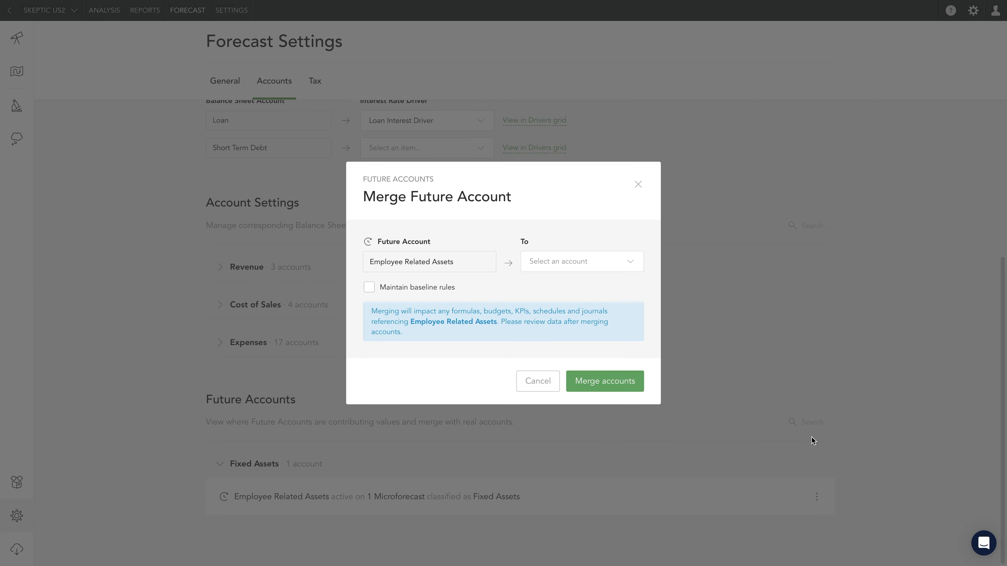
pyautogui.click(568, 264)
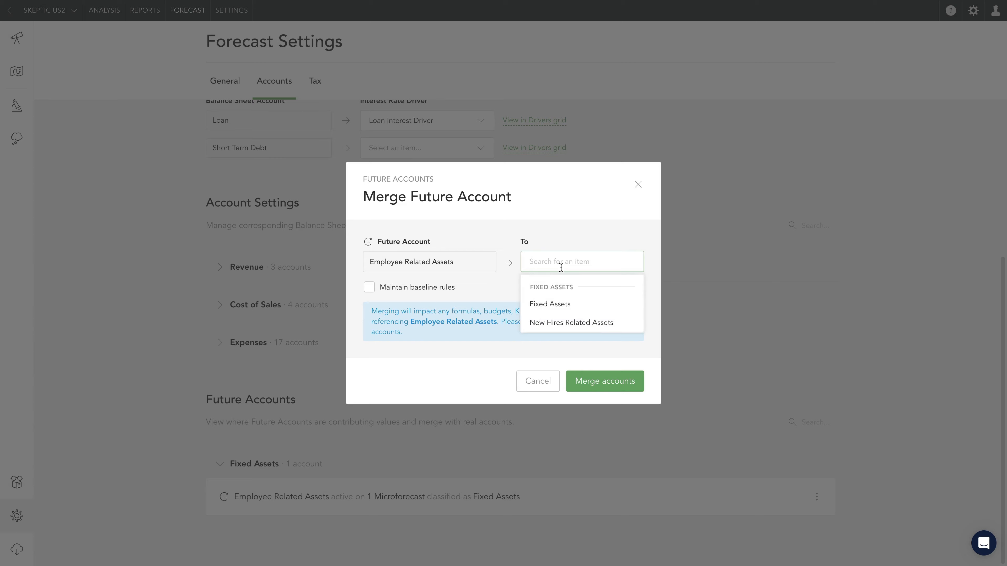
pyautogui.click(557, 330)
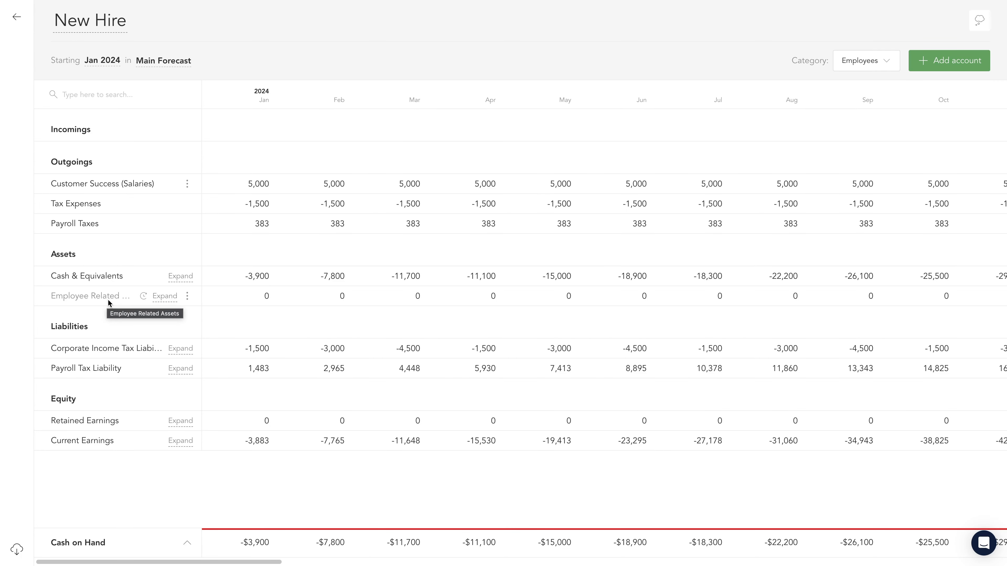
# - Start a custom journal named New Hire Laptop Purchase for January 2024 that increases Employee Related Assets by 1500
pyautogui.click(258, 300)
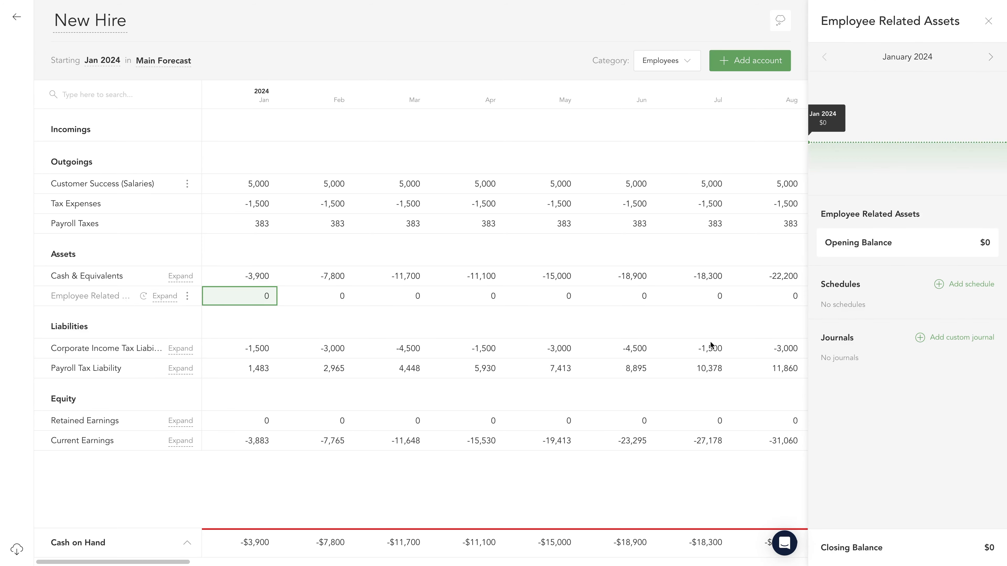
pyautogui.click(919, 338)
pyautogui.write('New Hire Laptop Purchase')
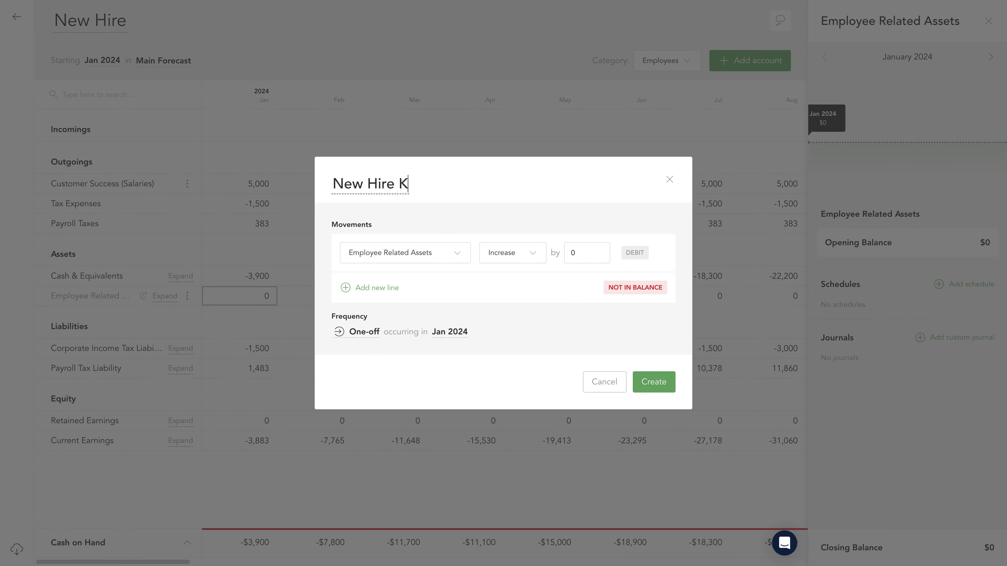
pyautogui.click(590, 253)
pyautogui.write('1500')
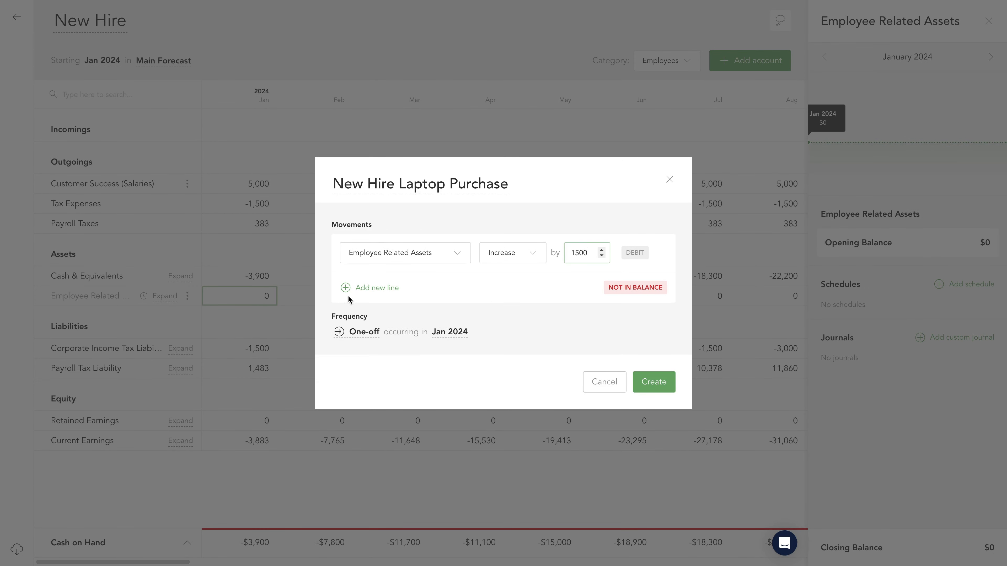
# - Add a balancing line decreasing Cash & Equivalents by 1500 and create the laptop purchase journal
pyautogui.click(346, 288)
pyautogui.click(386, 272)
pyautogui.write('cash')
pyautogui.click(375, 315)
pyautogui.click(521, 276)
pyautogui.click(524, 314)
pyautogui.click(586, 272)
pyautogui.write('1500')
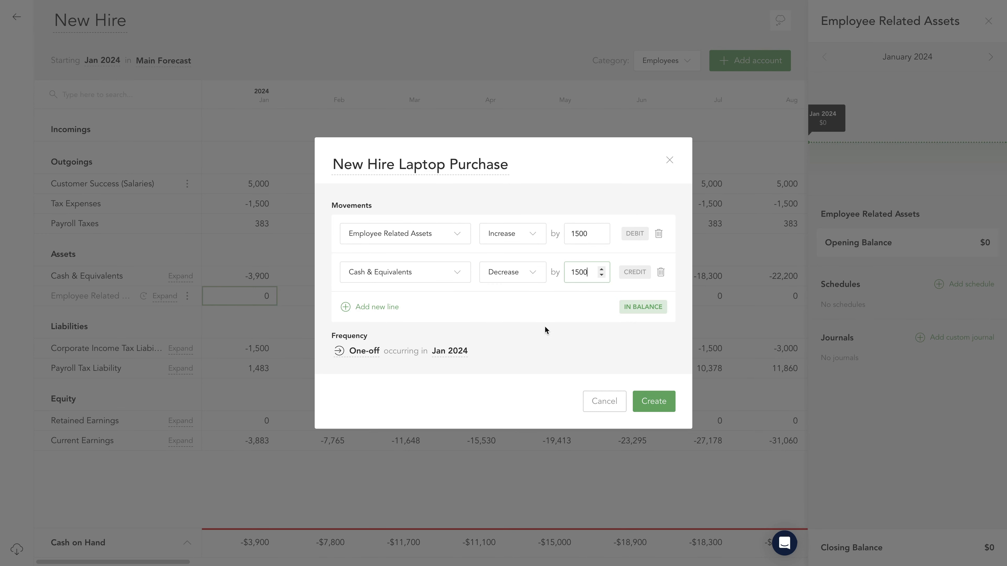
pyautogui.click(654, 401)
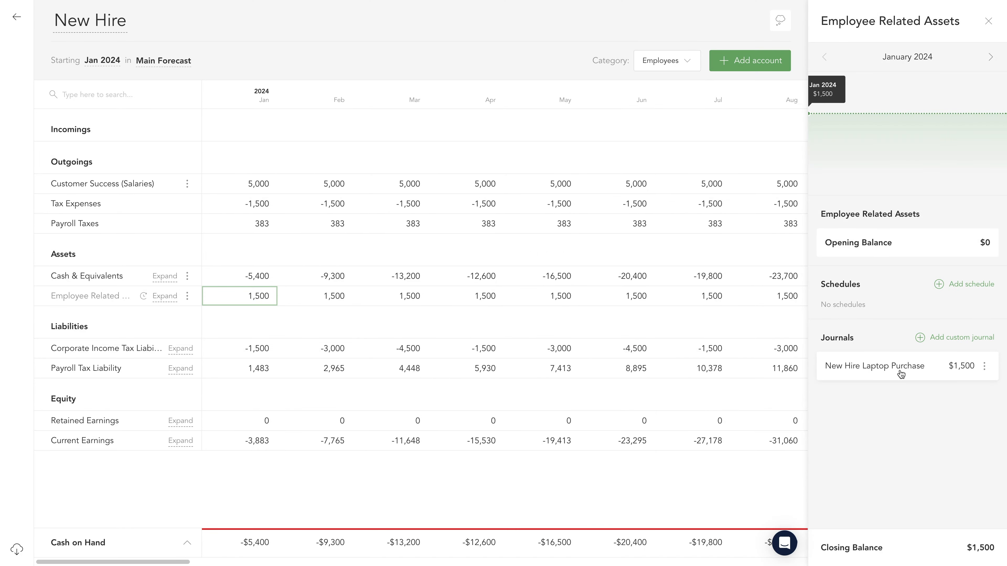
# - Start a schedule for Employee Related Assets against Depreciation & Amortization, calculated by Straight Line Depreciation
pyautogui.click(941, 290)
pyautogui.click(515, 267)
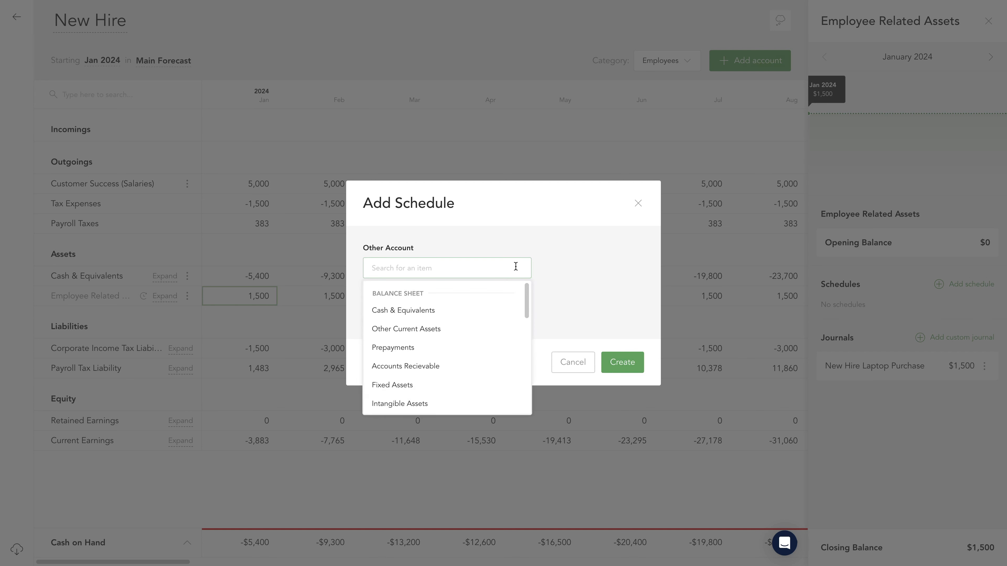
pyautogui.write('dep')
pyautogui.click(456, 315)
pyautogui.click(457, 317)
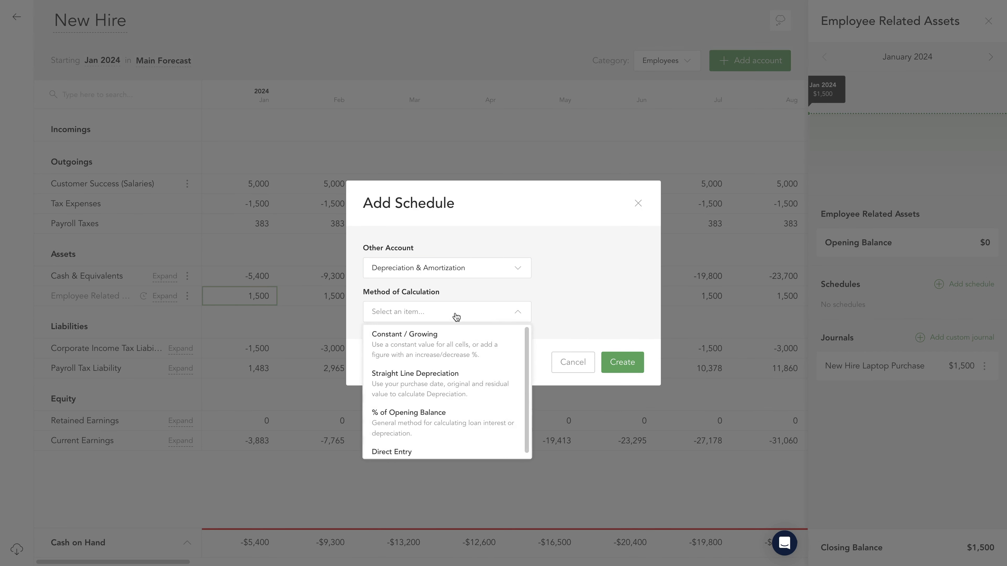
pyautogui.click(466, 394)
# - Create the depreciation schedule with a purchase price of 1500, a useful life of 3 years and a residual value of 200
pyautogui.click(554, 312)
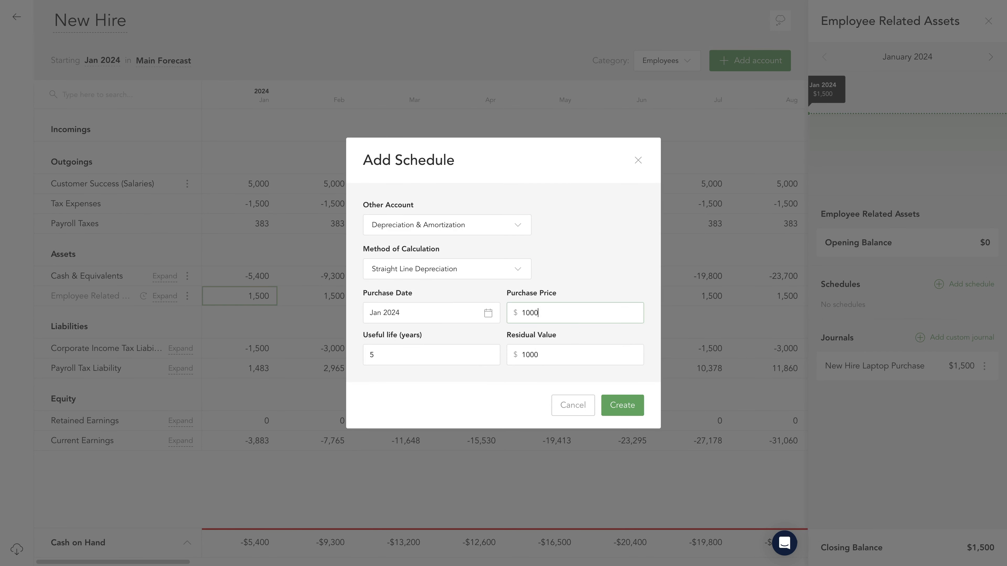
pyautogui.click(412, 357)
pyautogui.click(562, 352)
pyautogui.write('200')
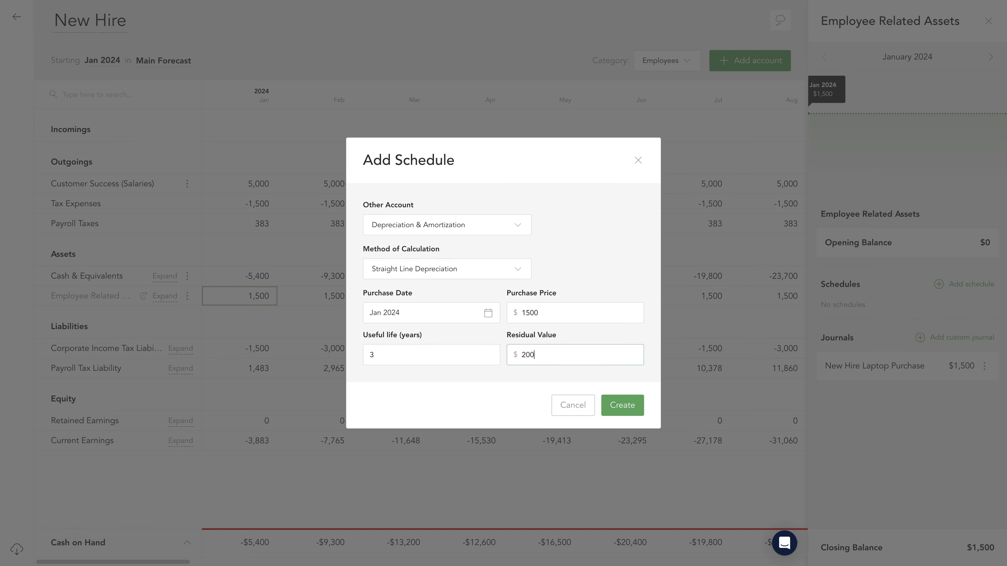
pyautogui.click(635, 411)
pyautogui.click(988, 22)
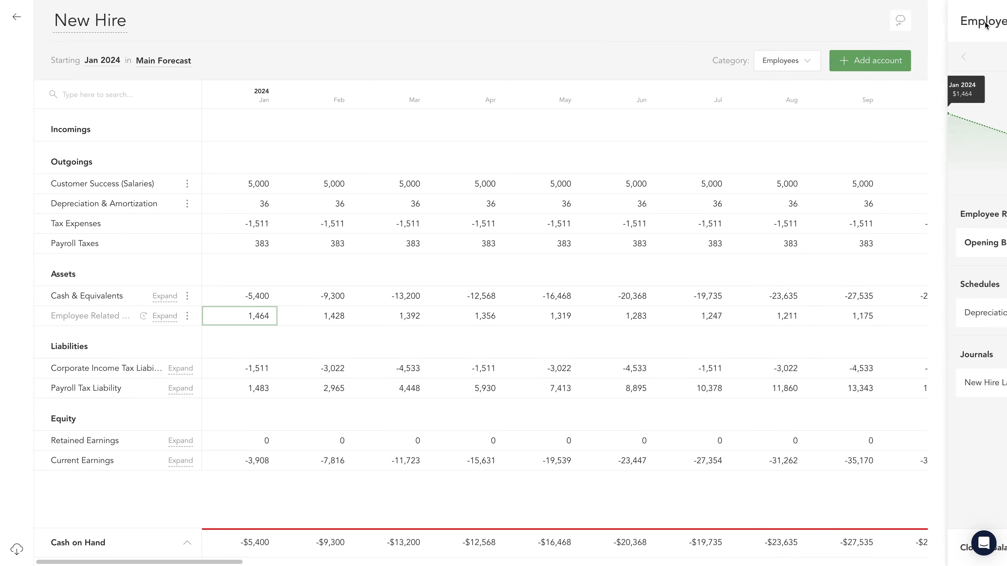
# - Add the Subscription Revenue account to the New Hire Microforecast
pyautogui.click(924, 64)
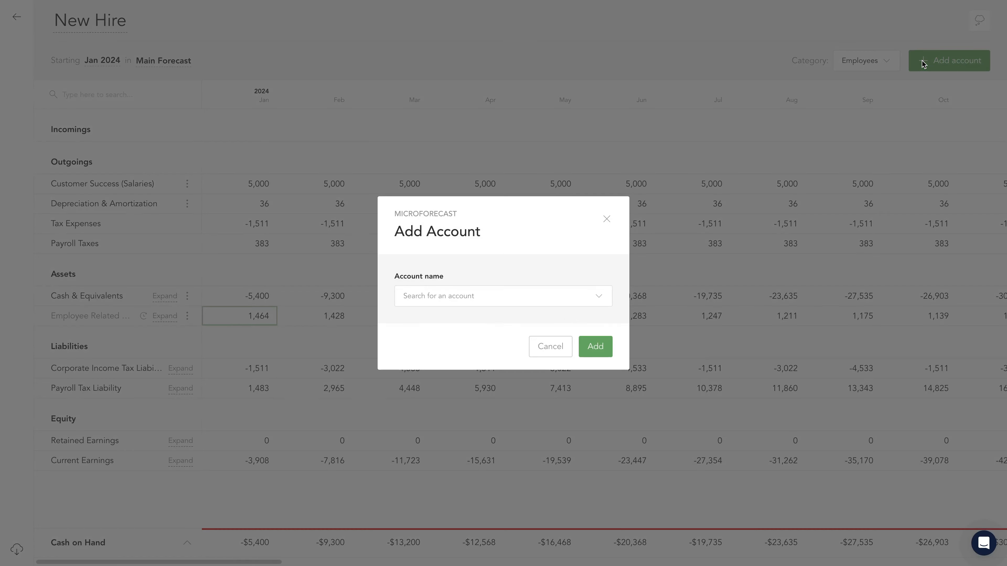
pyautogui.click(586, 295)
pyautogui.write('subsc')
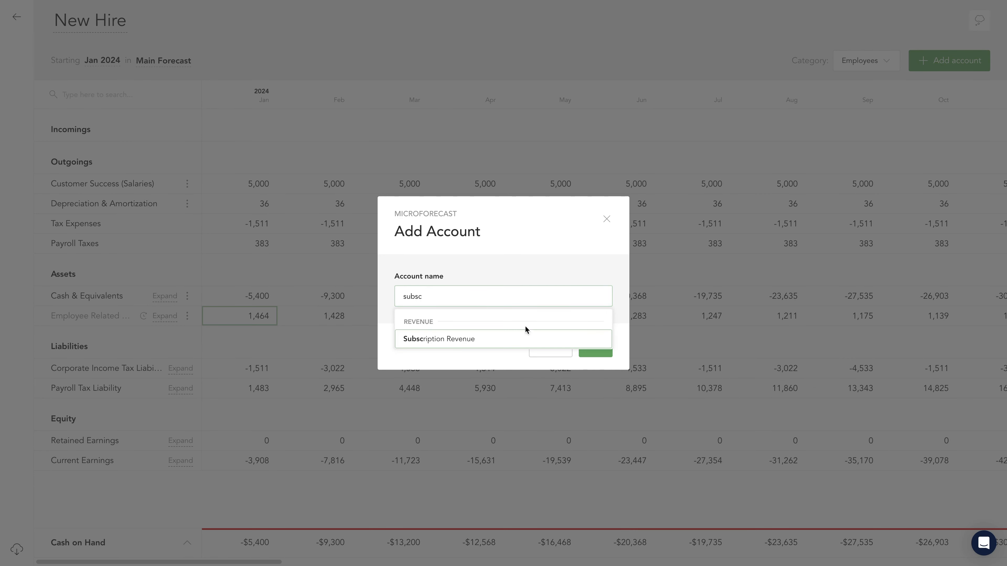
pyautogui.click(515, 337)
pyautogui.click(596, 347)
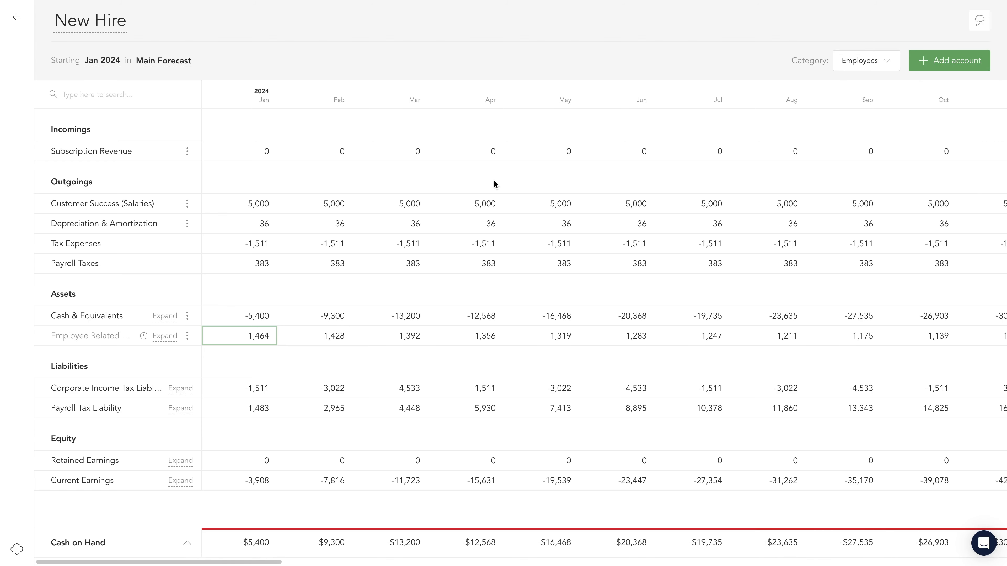
# - Start a value rule for Subscription Revenue from Mar 2024 using the Constant / Growing method
pyautogui.click(271, 153)
pyautogui.click(317, 154)
pyautogui.click(394, 156)
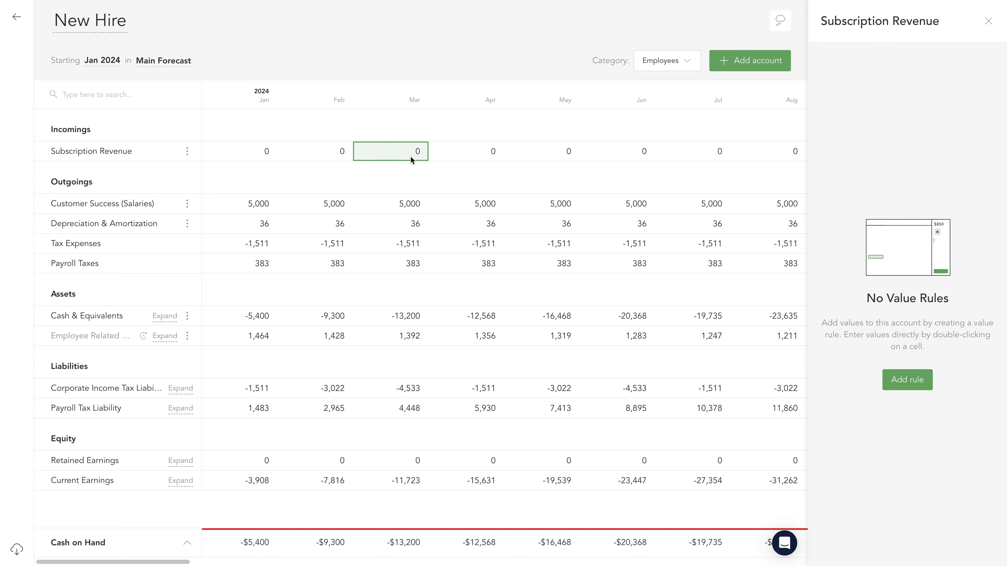
pyautogui.click(907, 380)
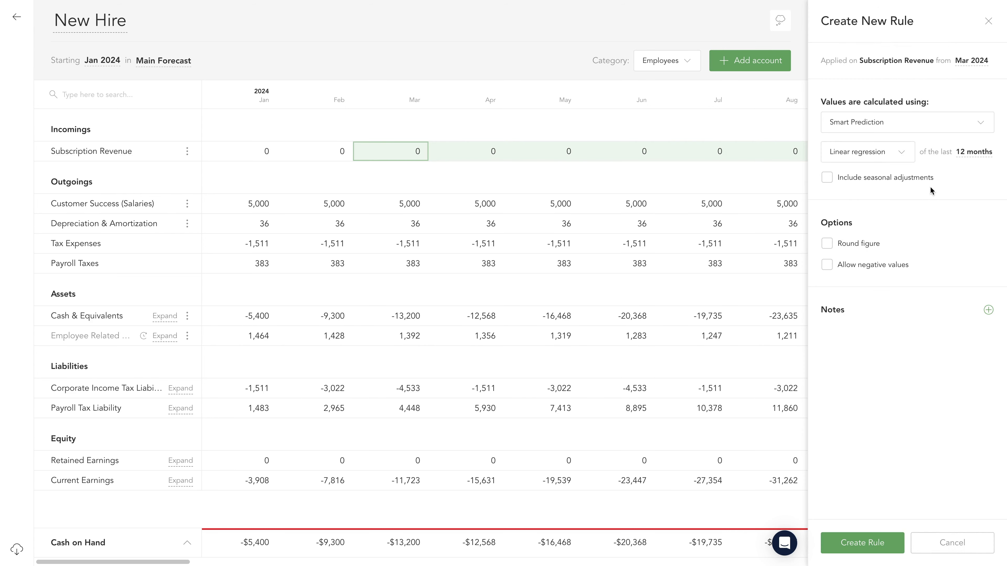
pyautogui.click(937, 130)
pyautogui.click(922, 232)
# - Set the rule's starting value to 4000 with a 5% increase each month and create it
pyautogui.click(854, 151)
pyautogui.write('5')
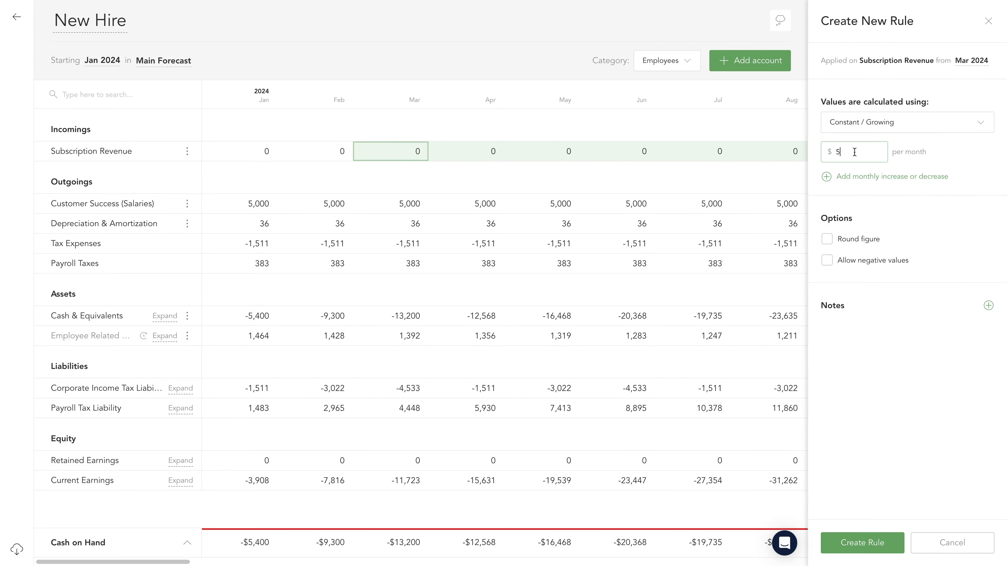
pyautogui.press('BackSpace')
pyautogui.write('4000')
pyautogui.click(826, 177)
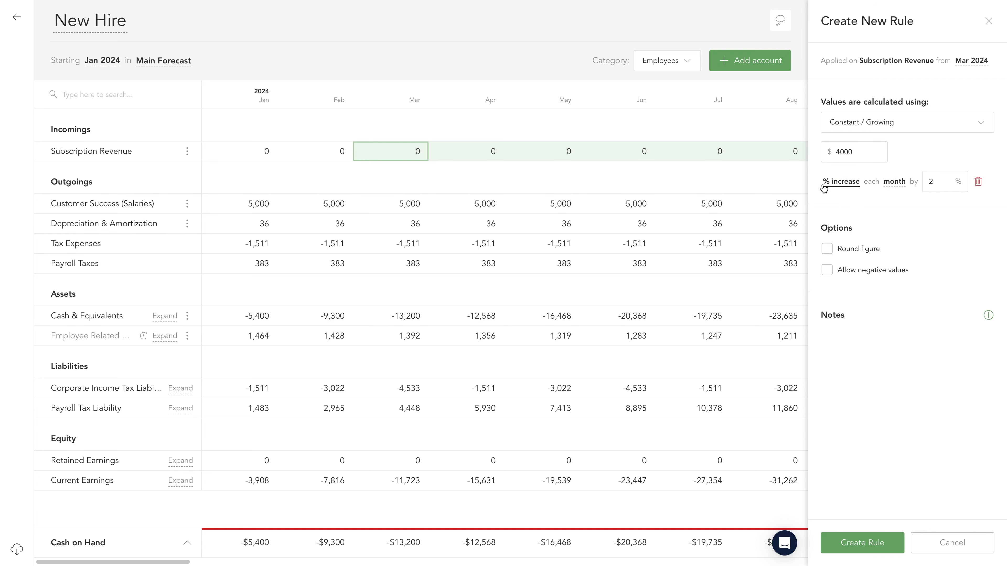
pyautogui.click(940, 182)
pyautogui.write('5')
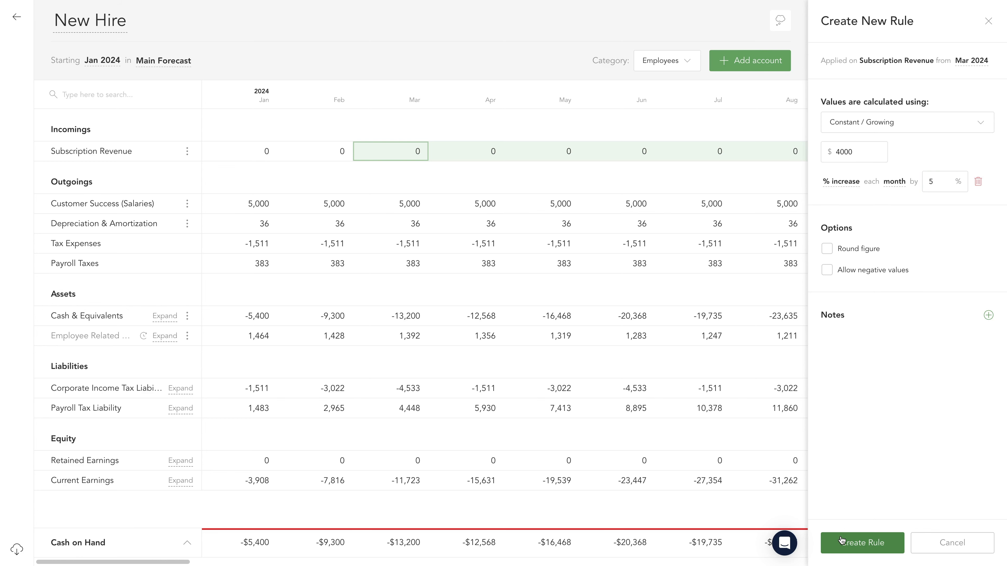
pyautogui.click(861, 543)
# - Start another Subscription Revenue rule from Apr 2025 using the Constant / Growing method
pyautogui.hscroll(10, 697, 330)
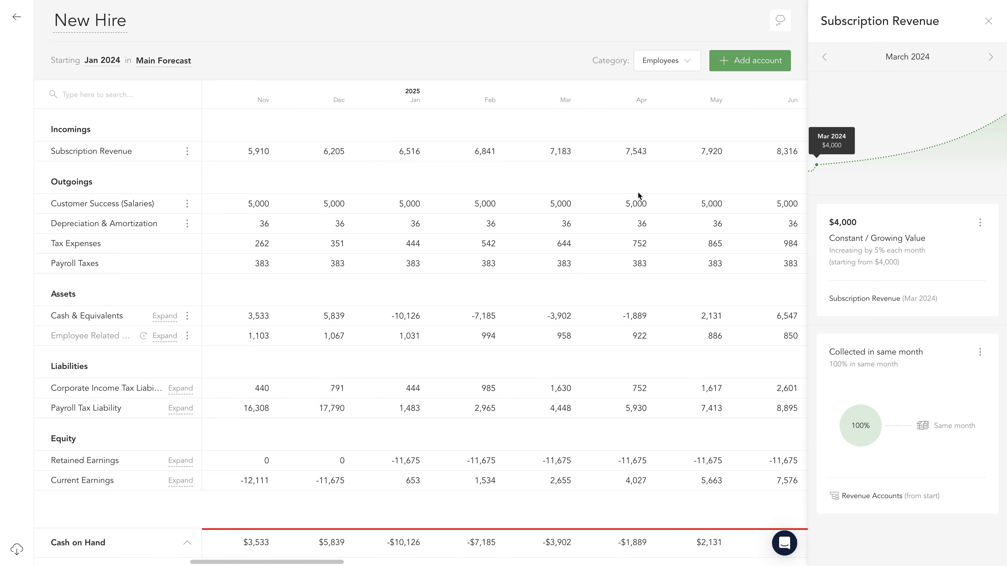
pyautogui.click(628, 157)
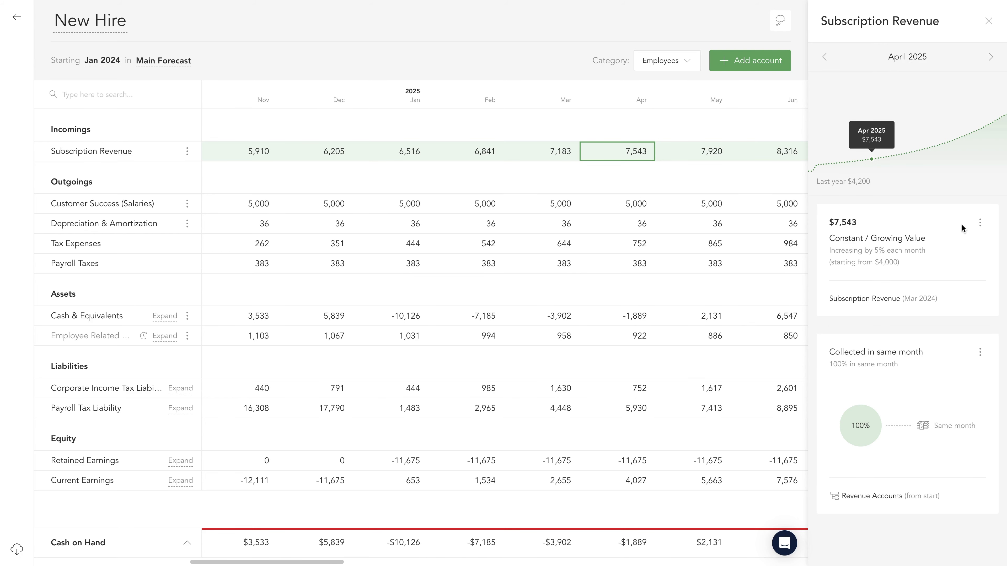
pyautogui.click(980, 222)
pyautogui.click(949, 246)
pyautogui.click(913, 124)
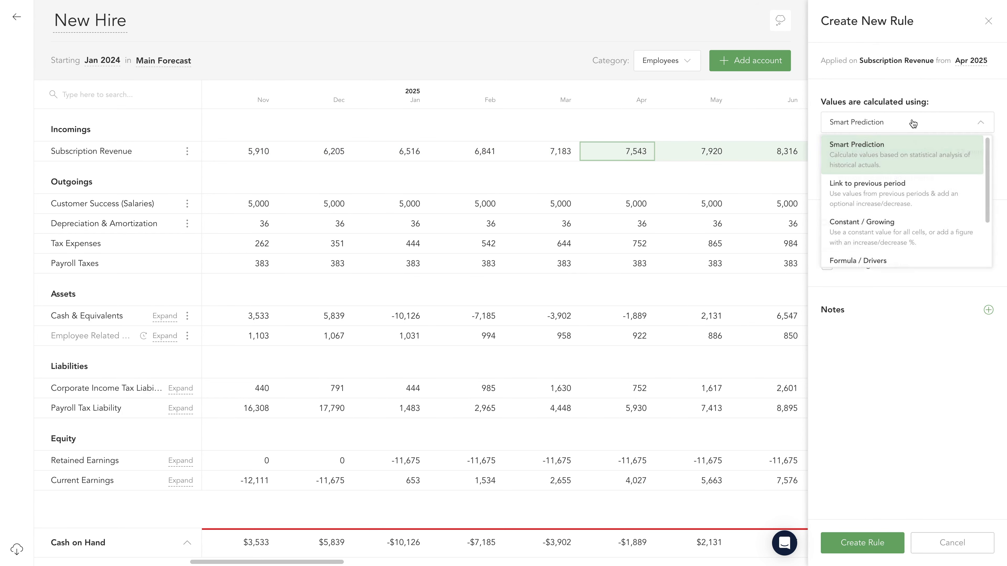
pyautogui.click(905, 232)
# - Set the Apr 2025 rule's starting value to 7543 with a 2% increase each month and create it
pyautogui.click(862, 148)
pyautogui.write('5')
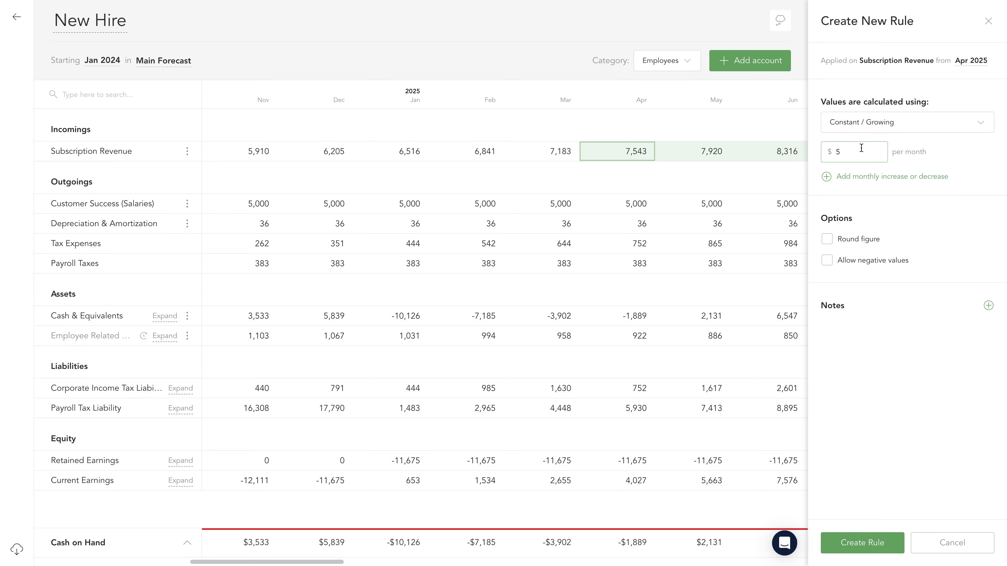
pyautogui.press('BackSpace')
pyautogui.write('7543')
pyautogui.click(828, 176)
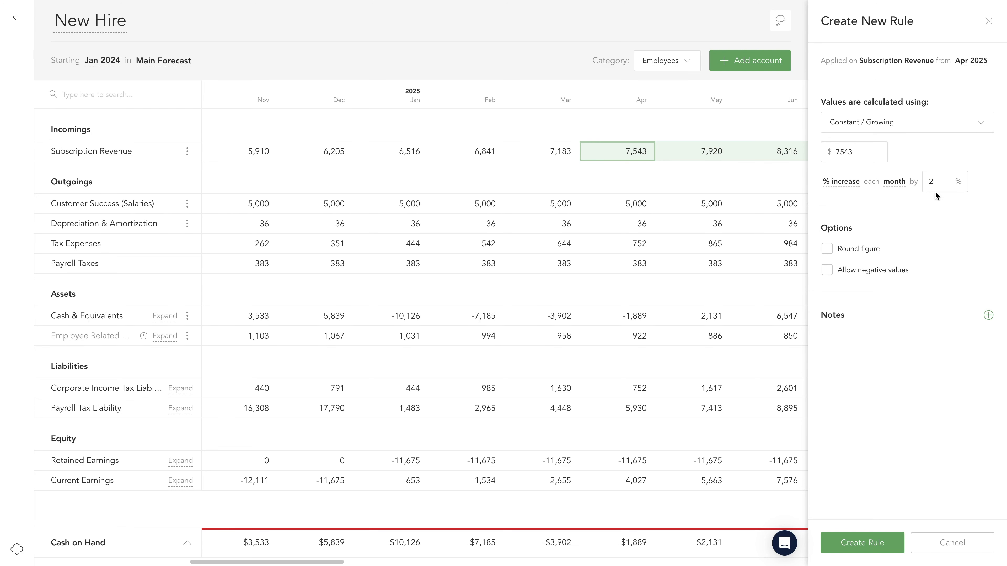
pyautogui.click(834, 542)
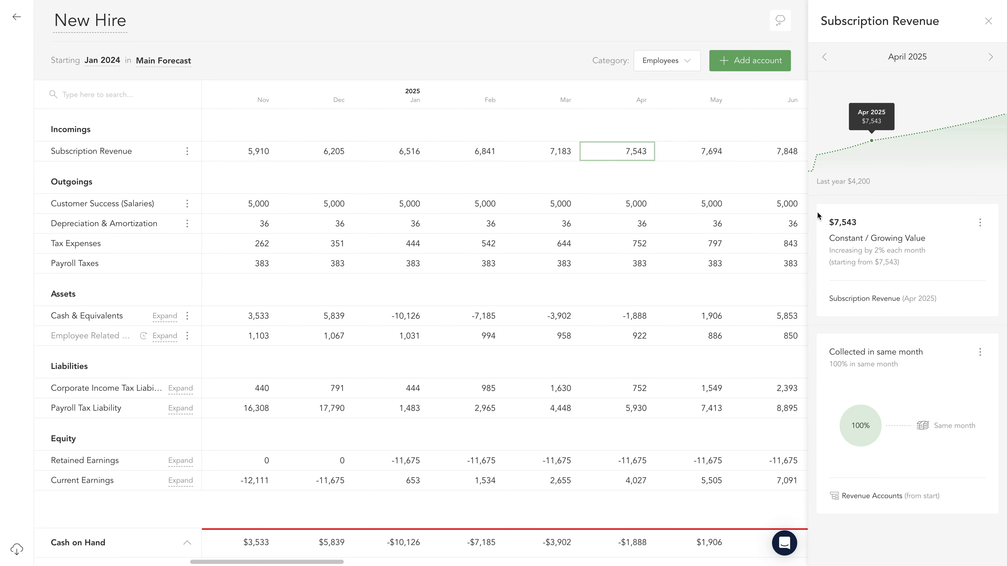
pyautogui.click(989, 22)
# - Return to the main forecast and show the individual accounts within Salaries & Wages and its Salaries group
pyautogui.click(17, 16)
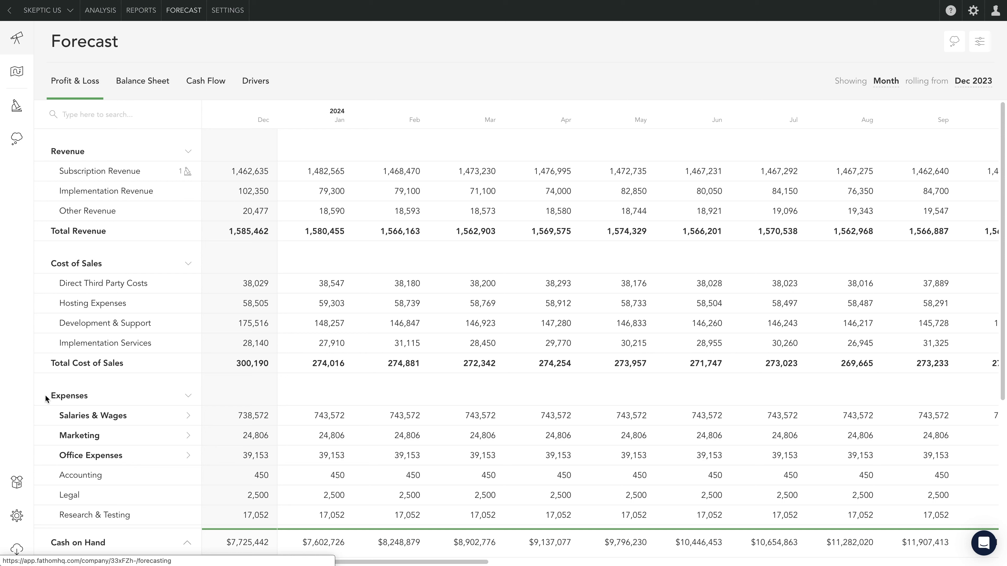
pyautogui.click(188, 417)
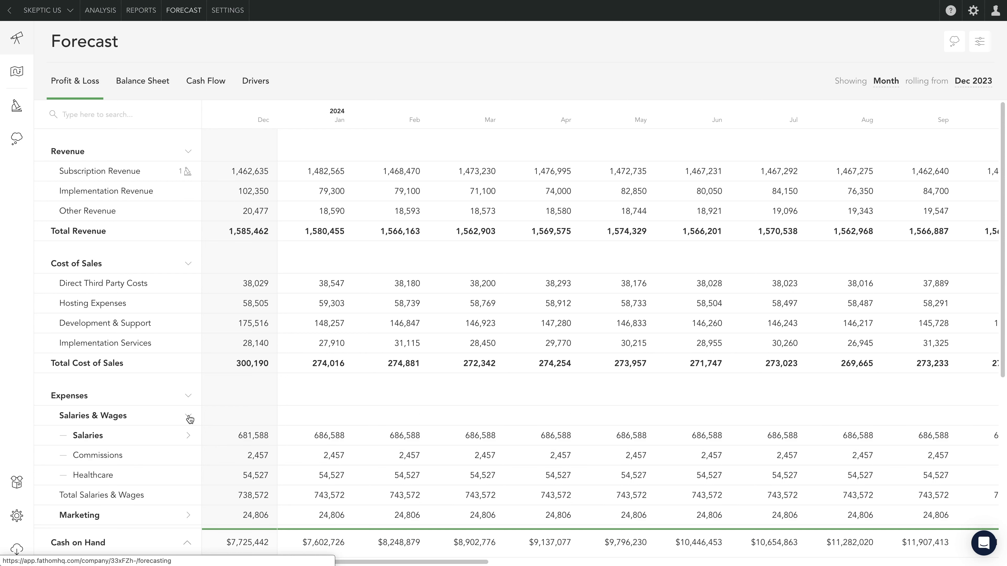
pyautogui.click(188, 436)
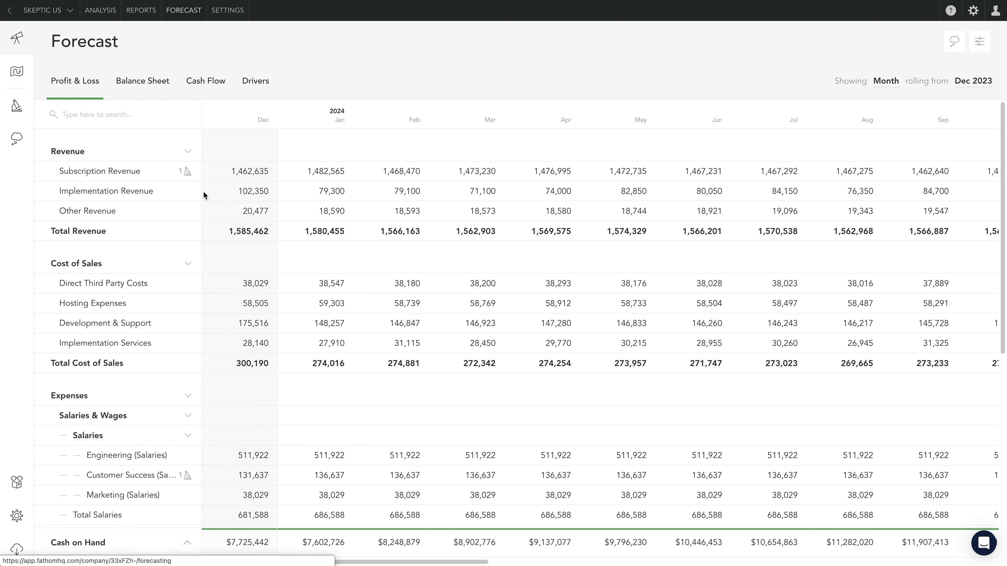
# - Break down Subscription Revenue by source and inspect the January 2024 Baseline value and the New Hire values from March 2024
pyautogui.click(171, 174)
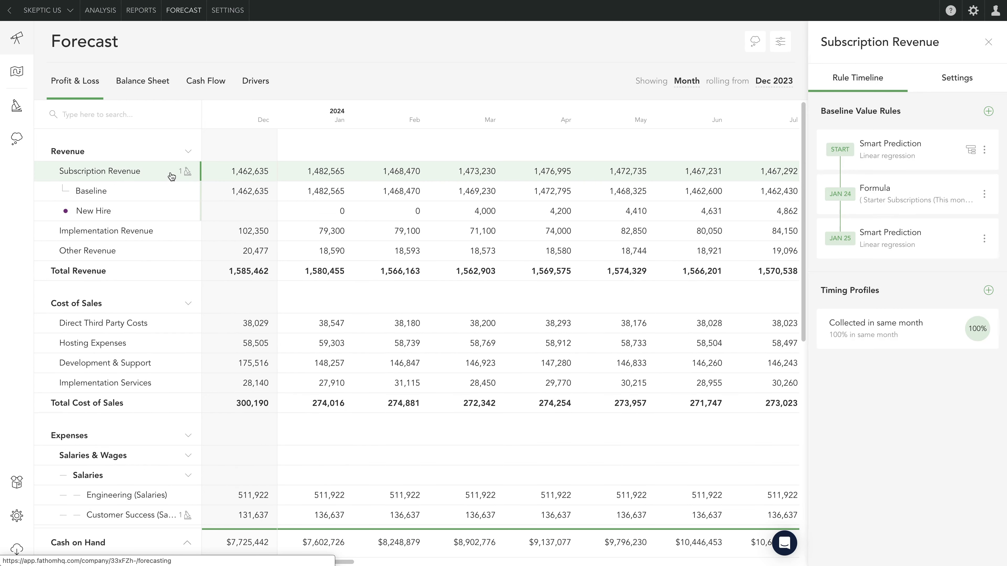
pyautogui.click(302, 192)
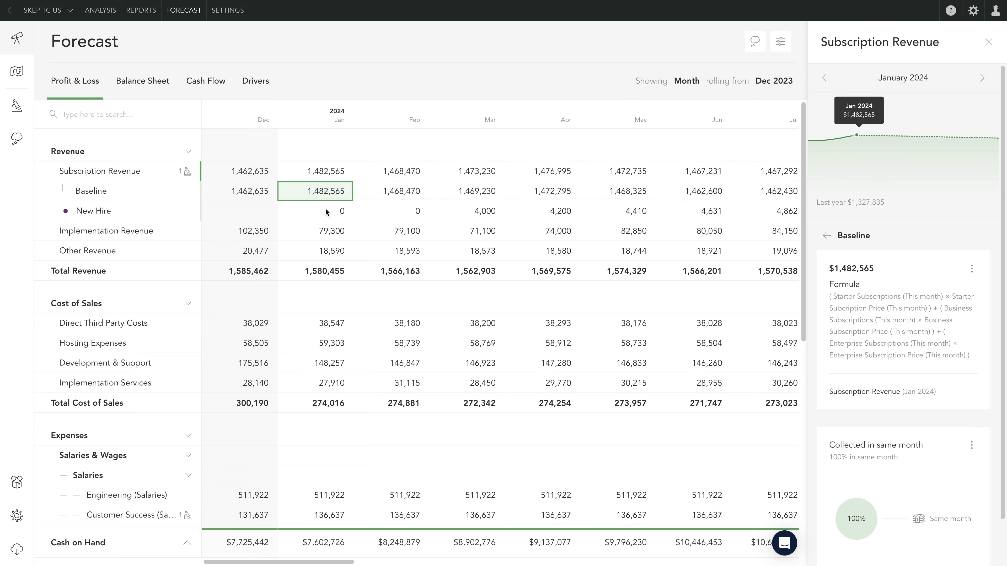
pyautogui.click(479, 217)
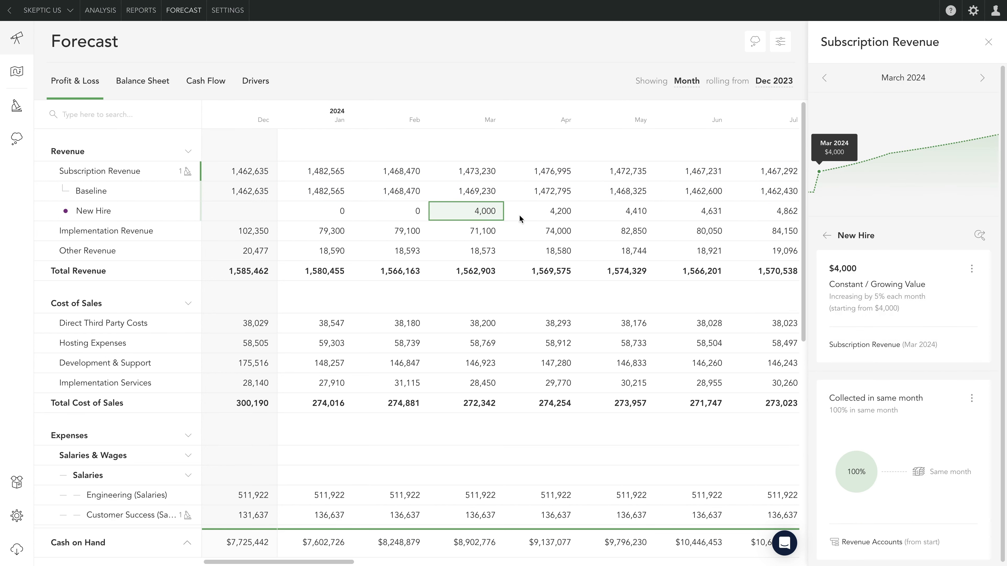
pyautogui.click(548, 214)
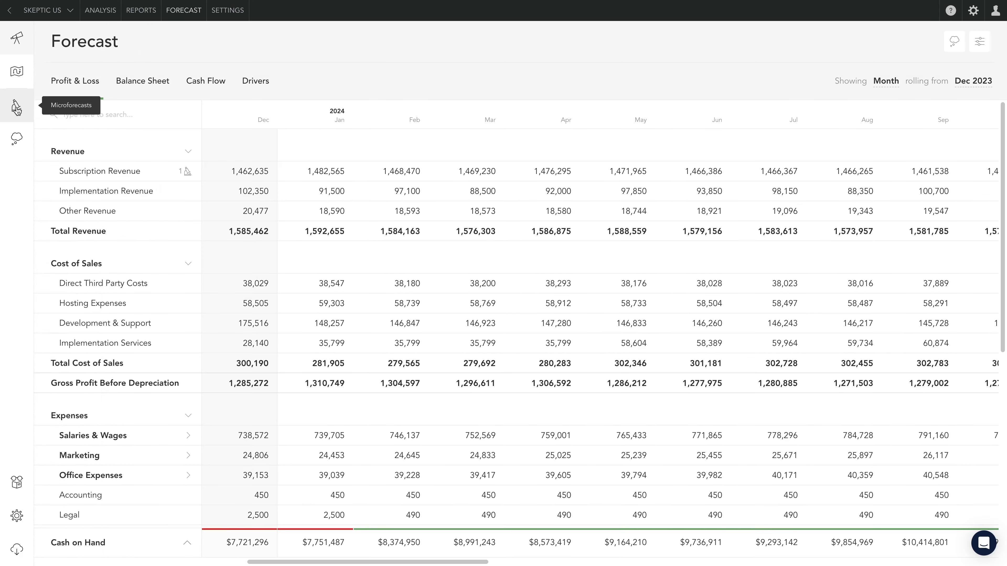
# - Turn on the Microforecasts New Hire - Project Manager, New Hire - Cloud Developer and Marketing Campaign
pyautogui.click(17, 106)
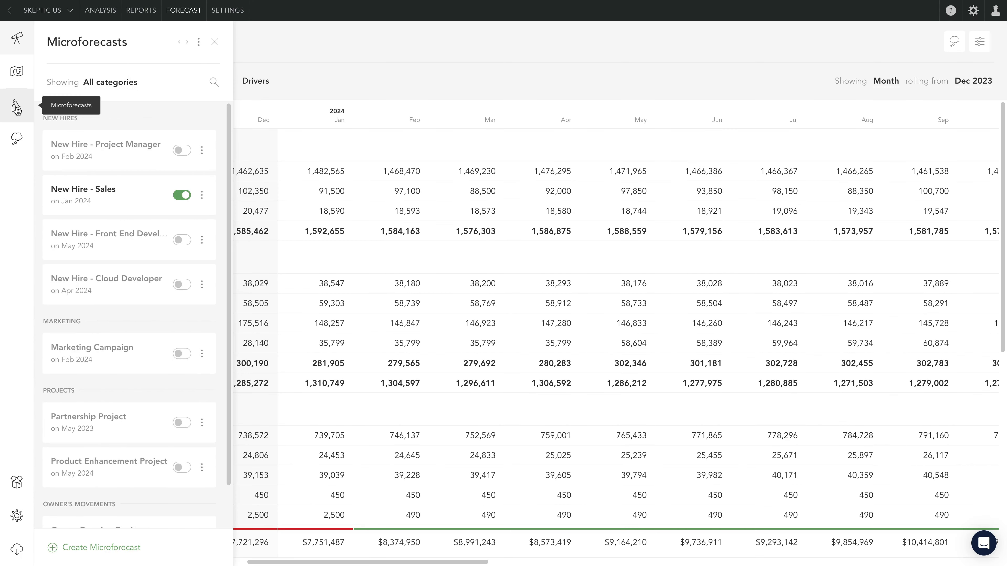
pyautogui.click(182, 152)
pyautogui.click(182, 285)
pyautogui.click(183, 354)
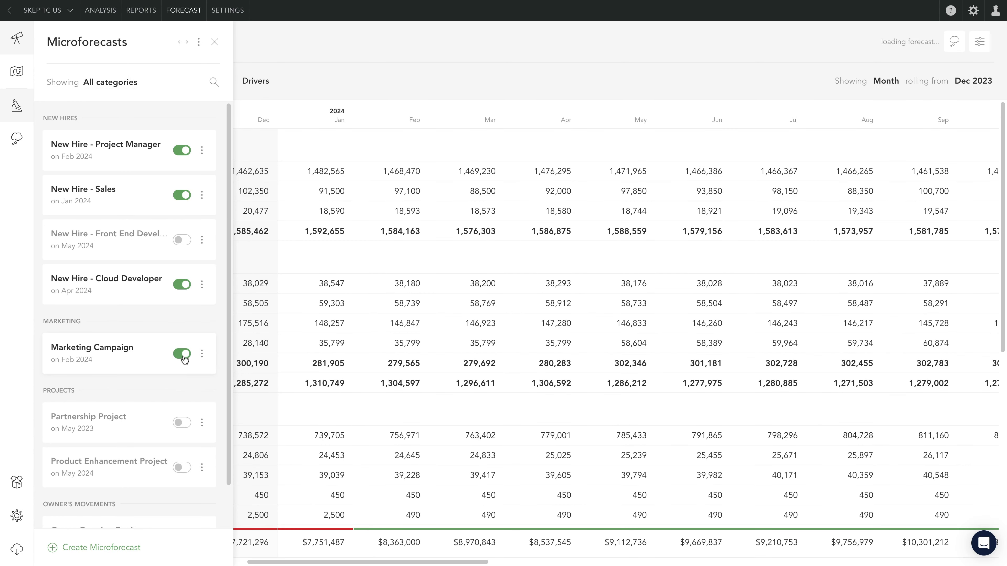
# - Turn on the Product Enhancement Project and front-end new hire Microforecasts, leaving Partnership Project off, and return to the Profit & Loss forecast
pyautogui.click(182, 422)
pyautogui.click(182, 467)
pyautogui.click(182, 423)
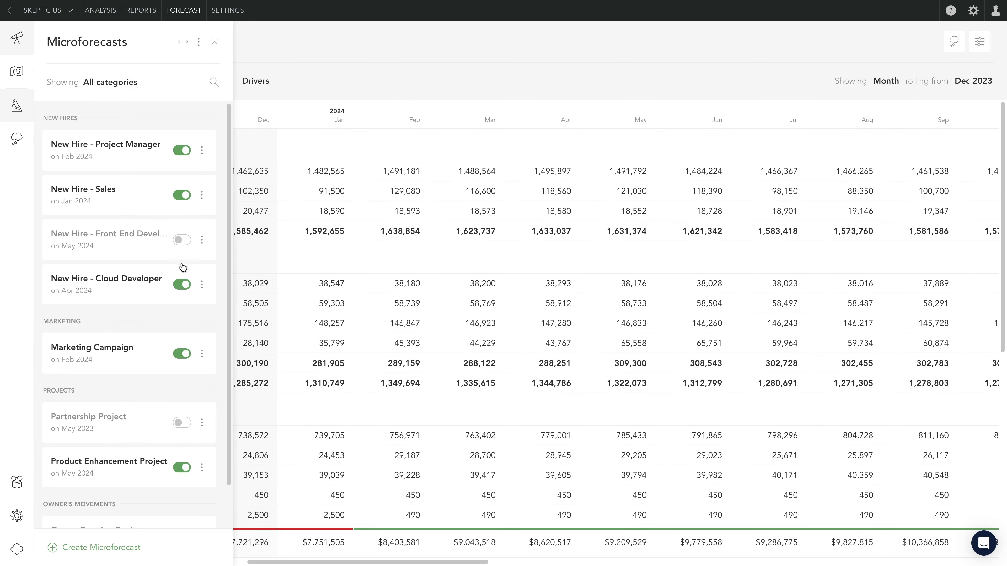
pyautogui.click(181, 240)
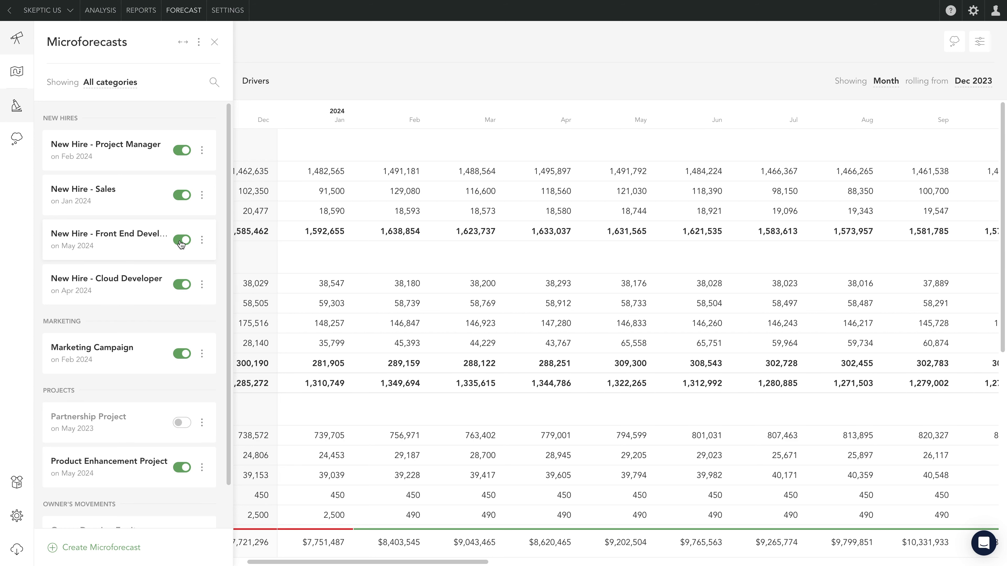
pyautogui.click(214, 42)
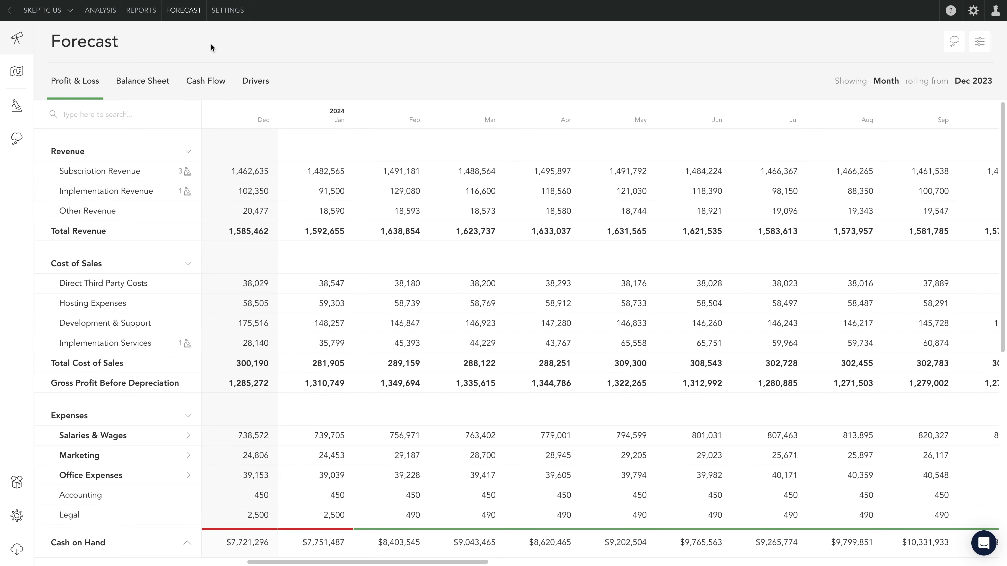
# - Break down Subscription Revenue in the Profit & Loss forecast into its Baseline and Microforecast components
pyautogui.click(187, 172)
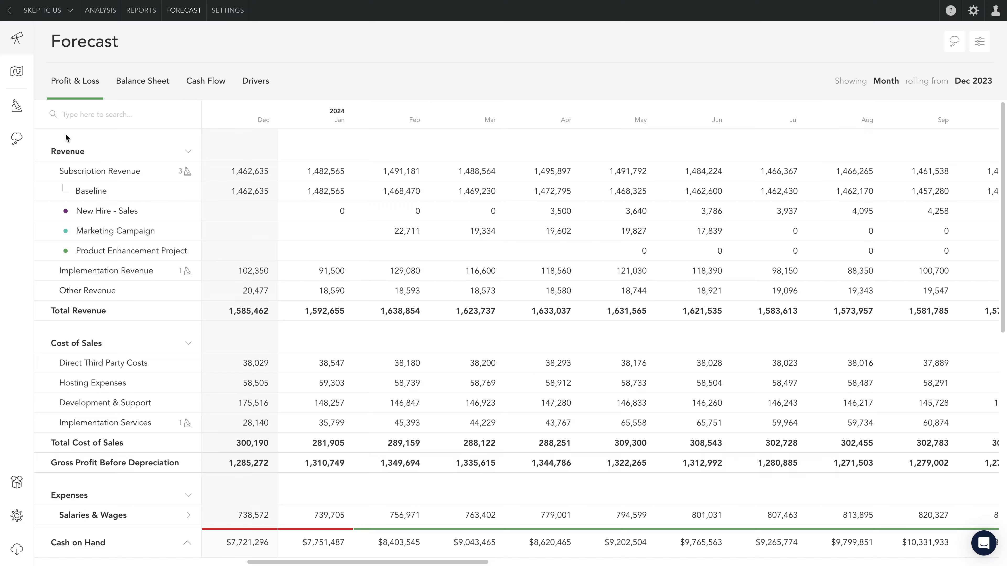
# - On the Business Roadmap, reschedule New Hire - Sales and New Hire - Cloud Developer to March 2024 and Marketing Campaign to April 2024
pyautogui.click(23, 82)
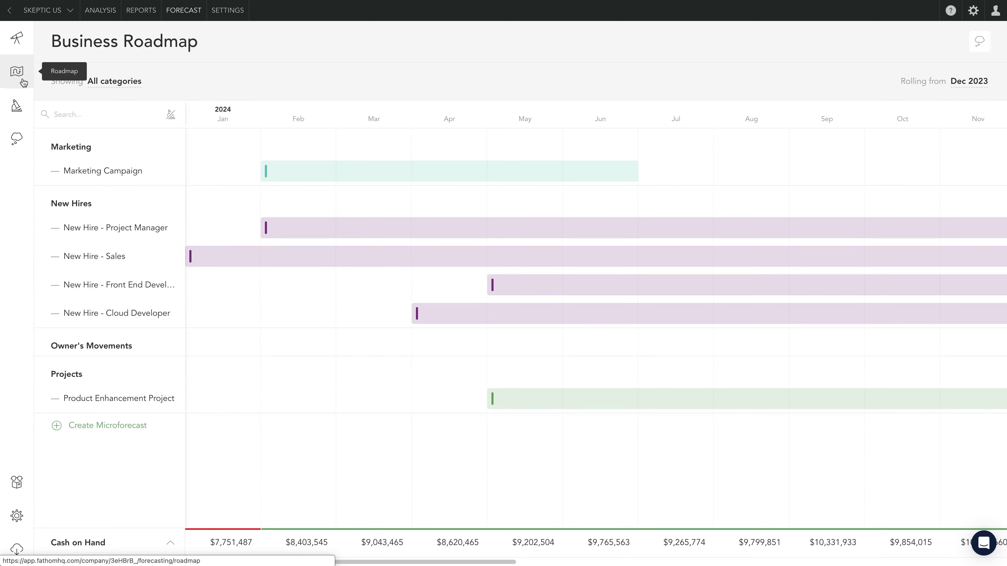
pyautogui.moveTo(243, 262); pyautogui.dragTo(398, 249)
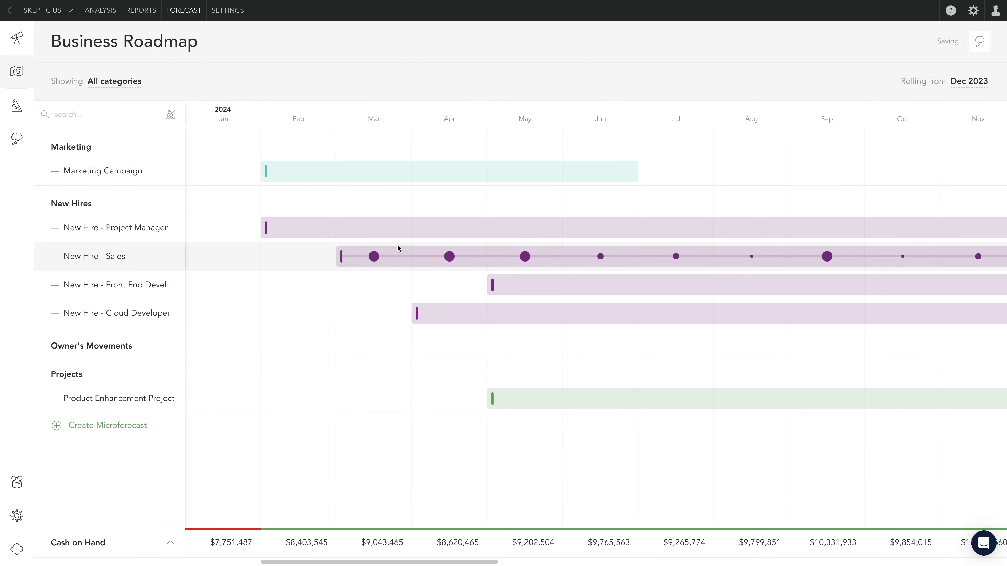
pyautogui.moveTo(379, 316); pyautogui.dragTo(380, 316)
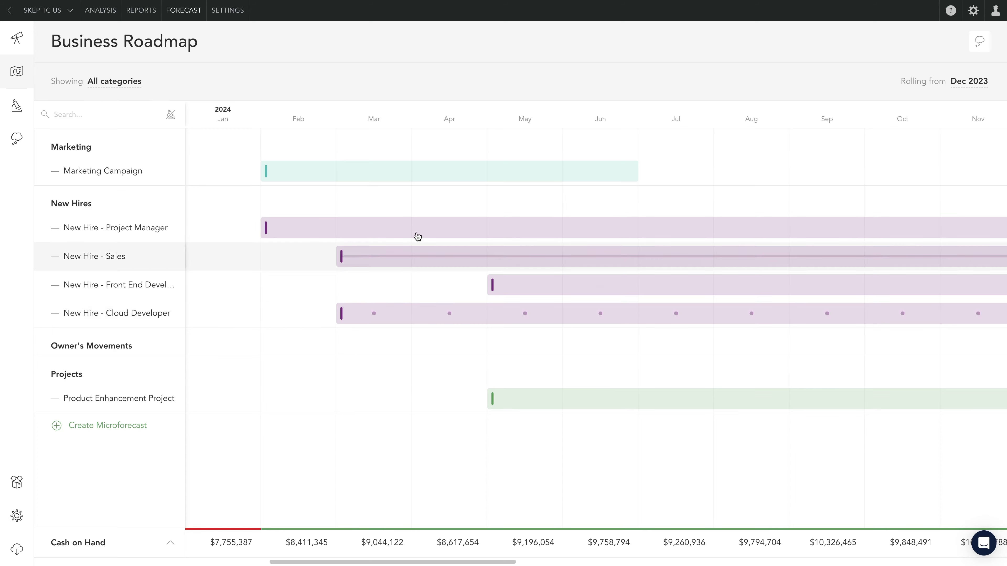
pyautogui.moveTo(429, 172); pyautogui.dragTo(580, 174)
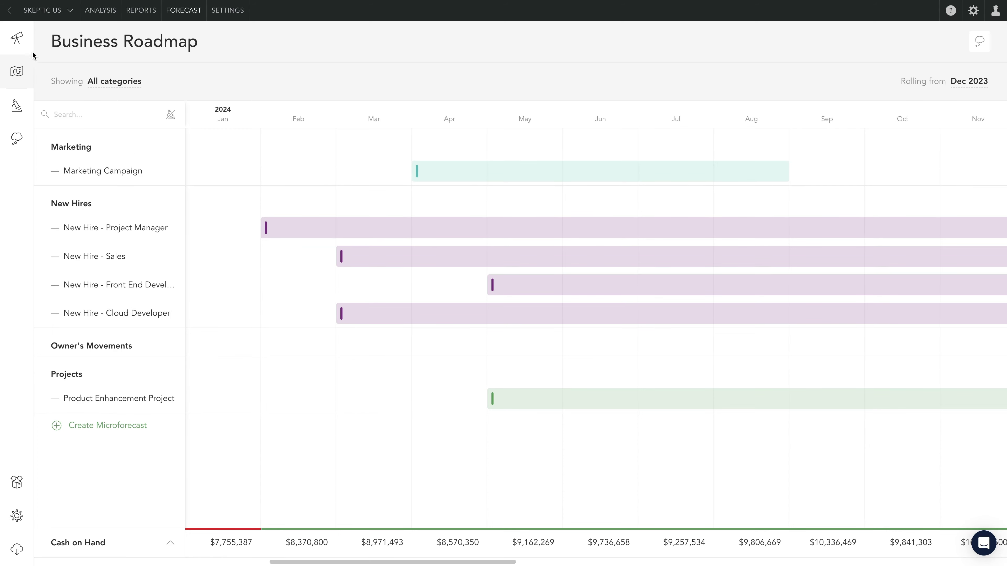
# - Return to the Profit & Loss forecast and examine how the rescheduled Microforecasts contribute to Subscription Revenue
pyautogui.click(16, 38)
pyautogui.click(187, 171)
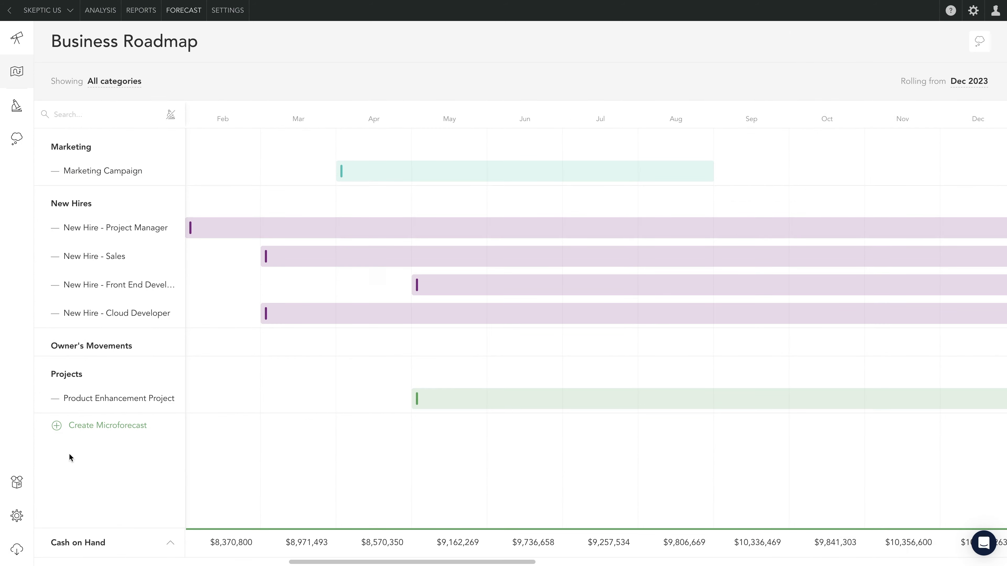
# - Show the quick metrics on the Business Roadmap and add Operating Profit Margin with a 30% threshold
pyautogui.click(170, 544)
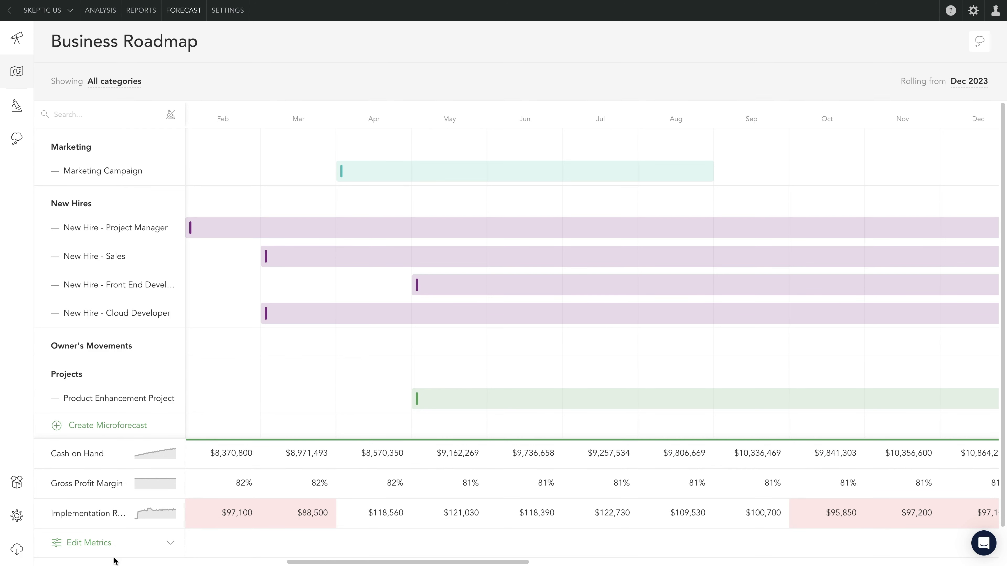
pyautogui.click(86, 543)
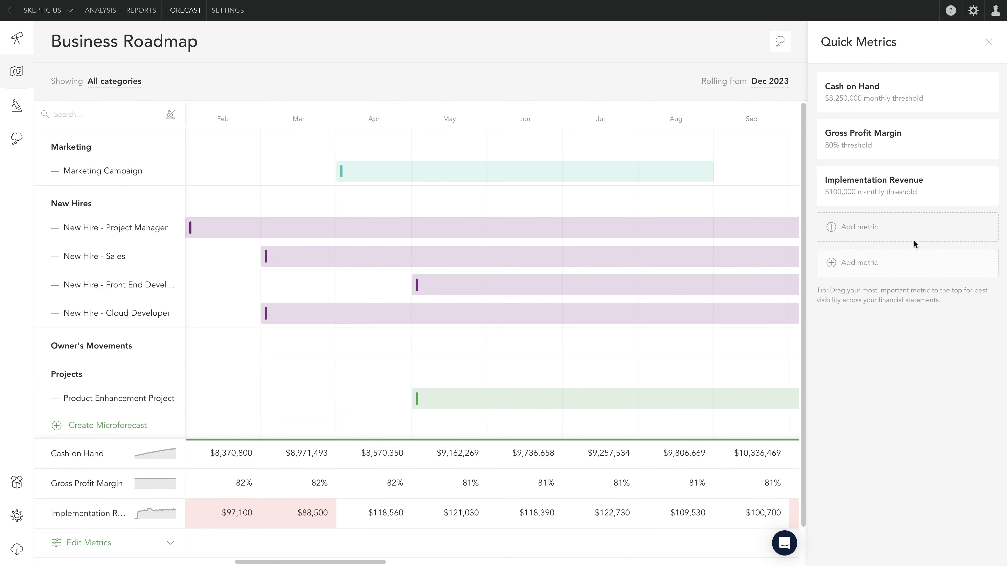
pyautogui.click(901, 234)
pyautogui.click(907, 100)
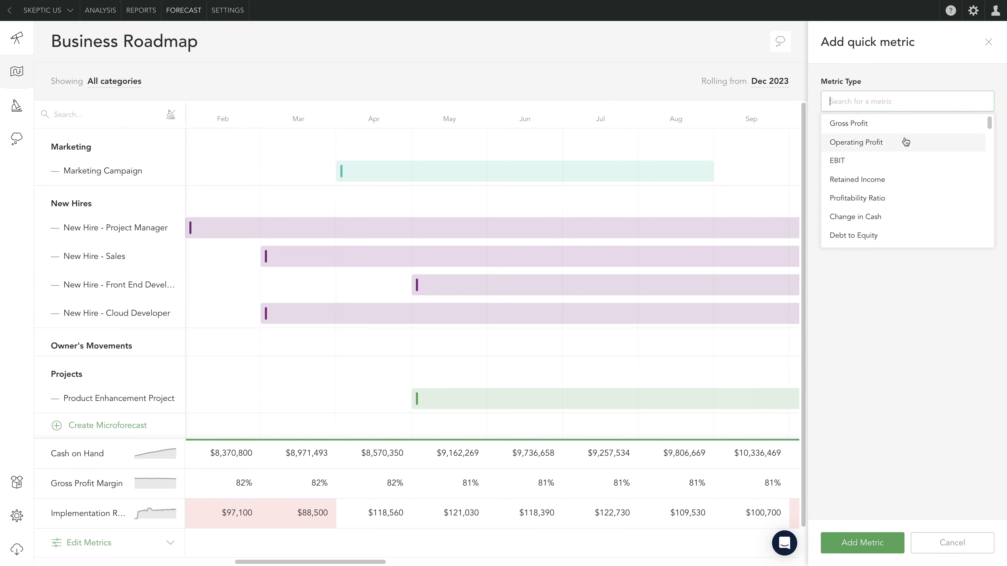
pyautogui.scroll(-5, 900, 201)
pyautogui.scroll(-5, 901, 201)
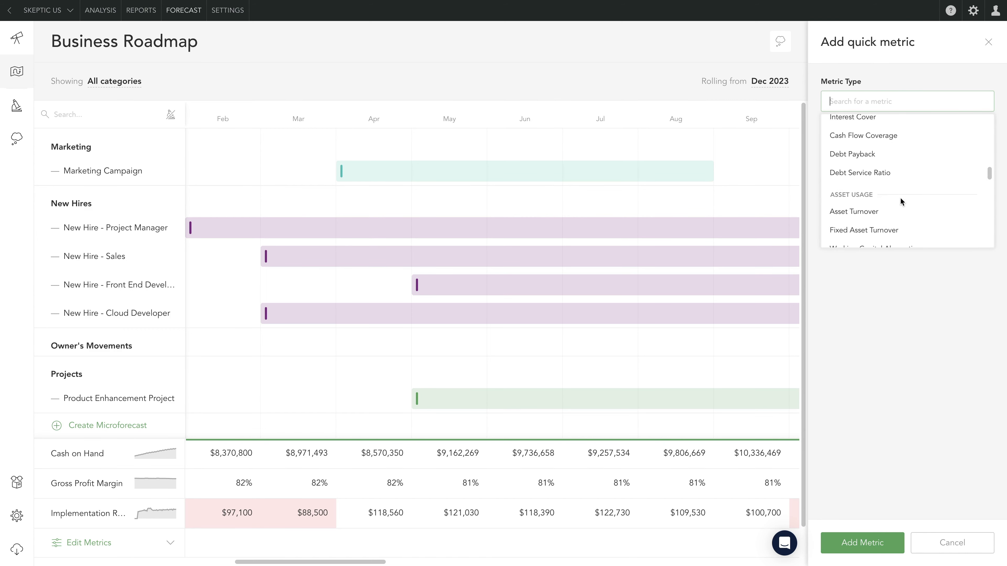
pyautogui.write('operating')
pyautogui.click(896, 143)
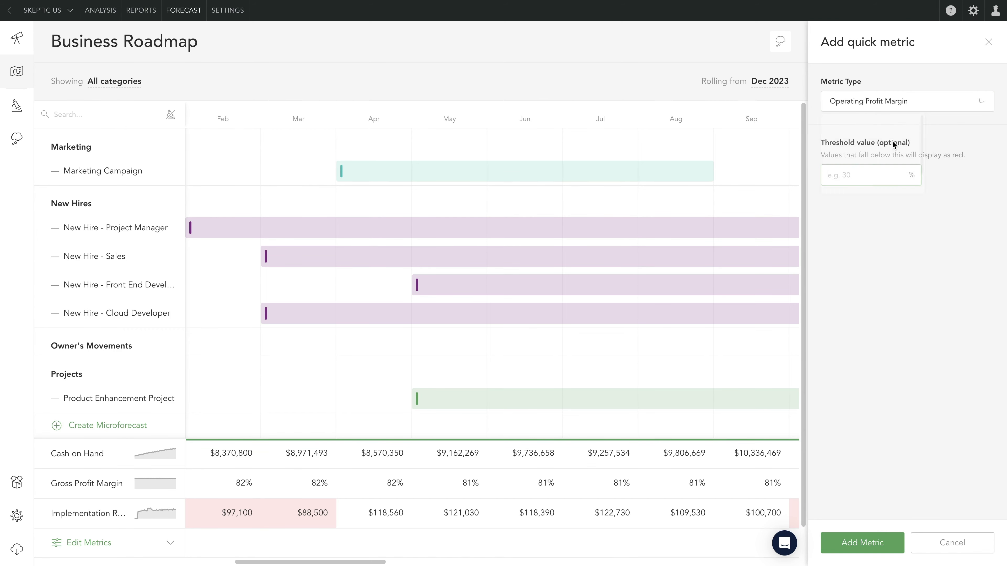
pyautogui.write('30')
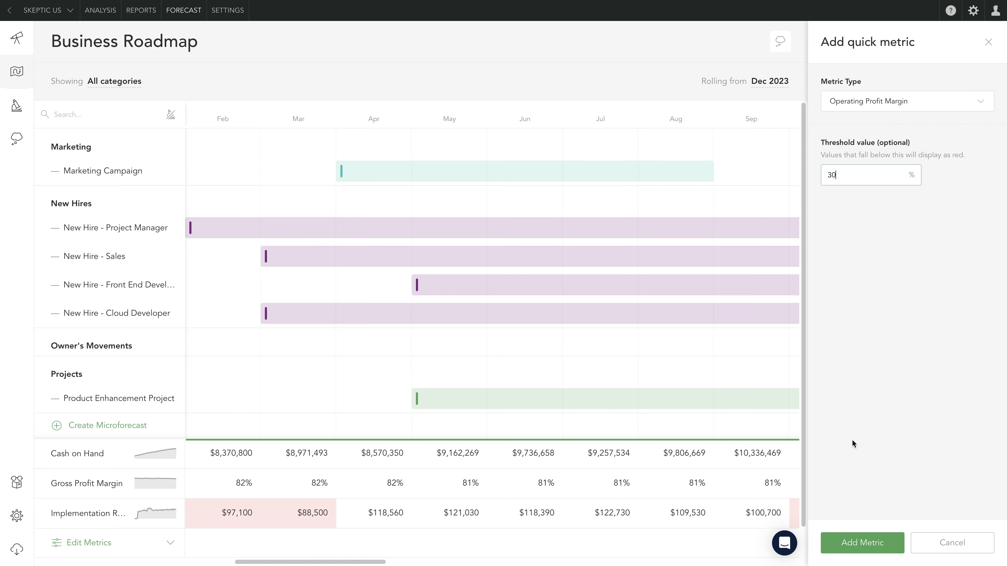
pyautogui.click(883, 542)
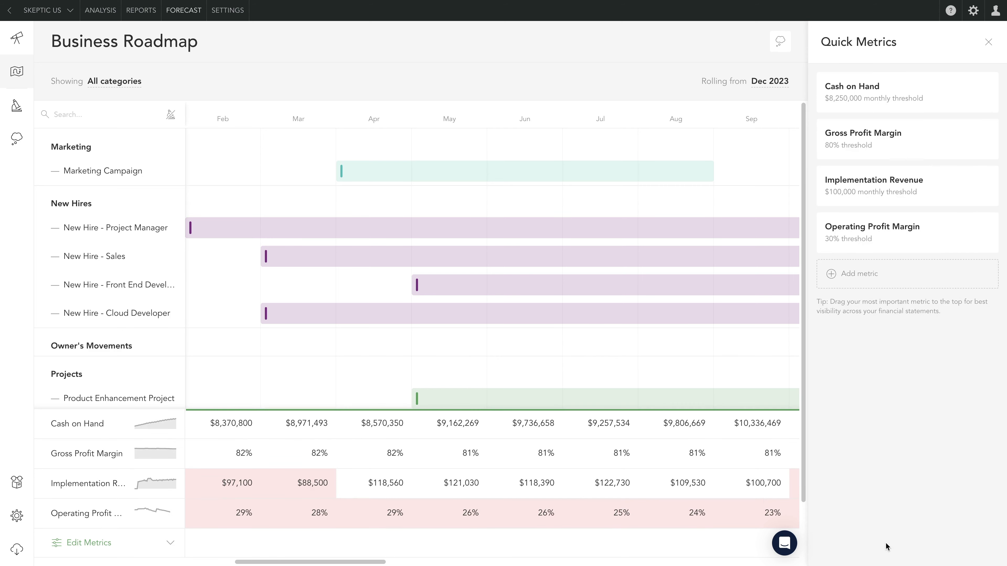
pyautogui.click(989, 42)
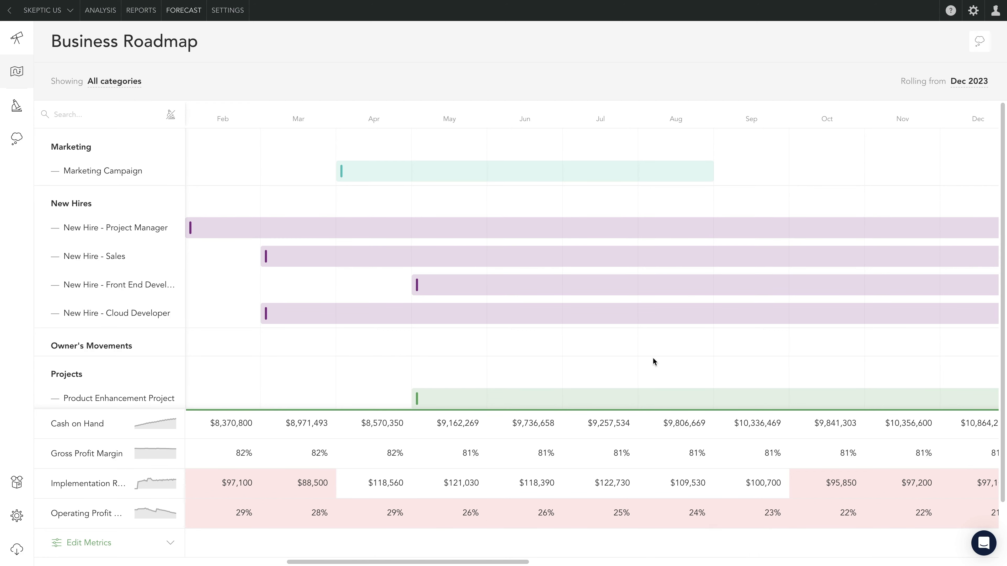
# - Reschedule Marketing Campaign to July 2024, New Hire - Sales to June 2024, and New Hire - Project Manager first to May, finally to March 2024
pyautogui.moveTo(450, 175); pyautogui.dragTo(676, 184)
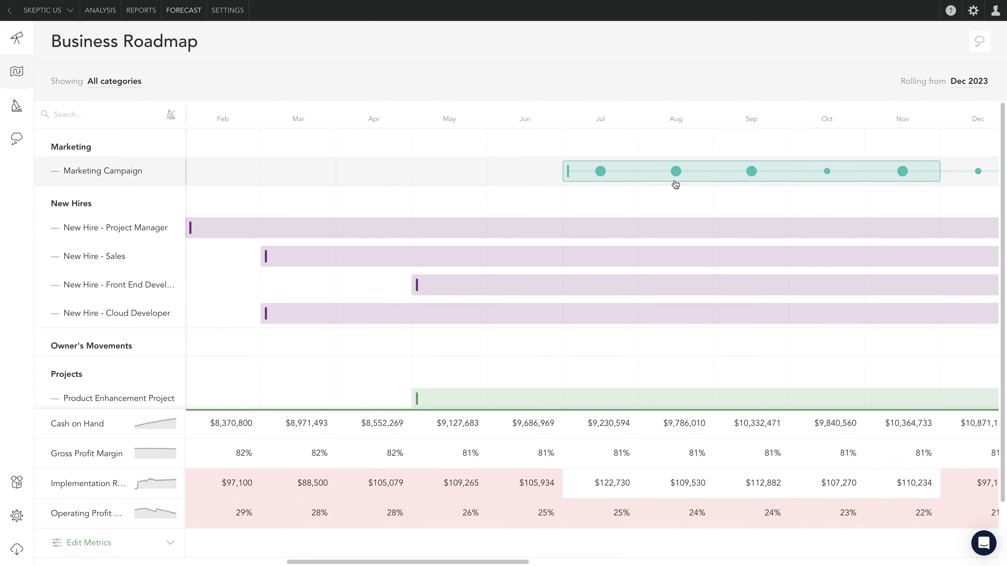
pyautogui.moveTo(770, 234); pyautogui.dragTo(812, 232)
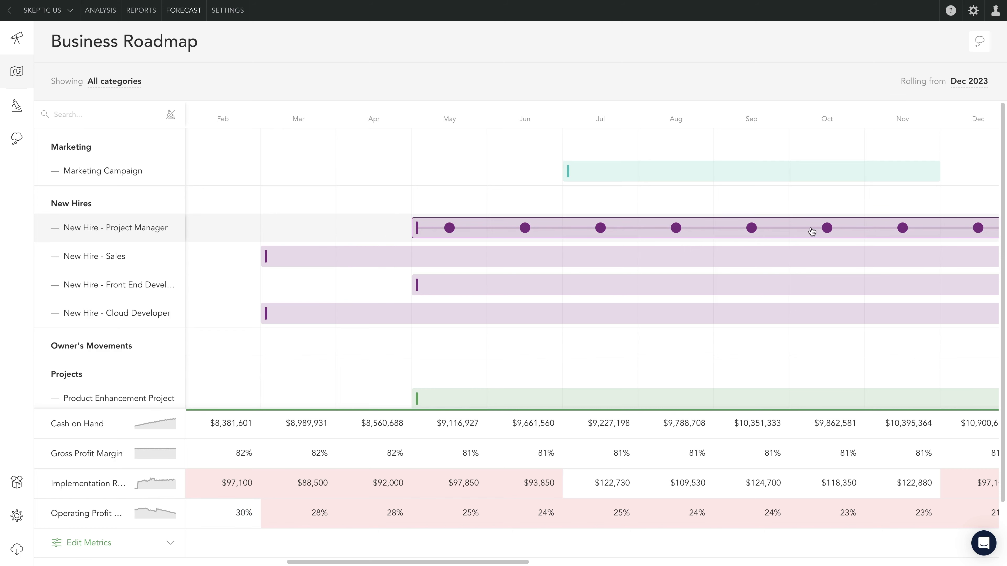
pyautogui.moveTo(677, 262); pyautogui.dragTo(885, 253)
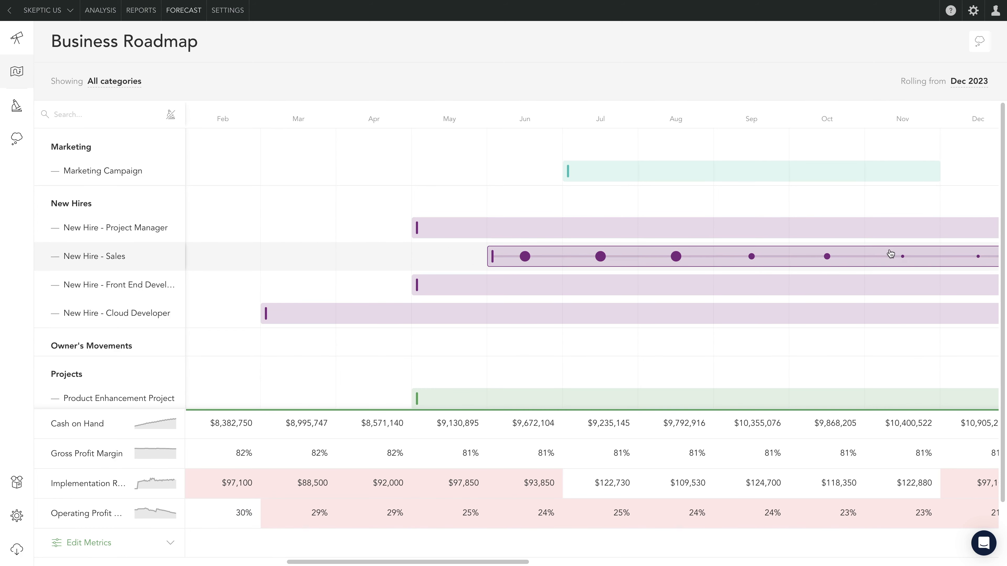
pyautogui.moveTo(677, 230); pyautogui.dragTo(531, 233)
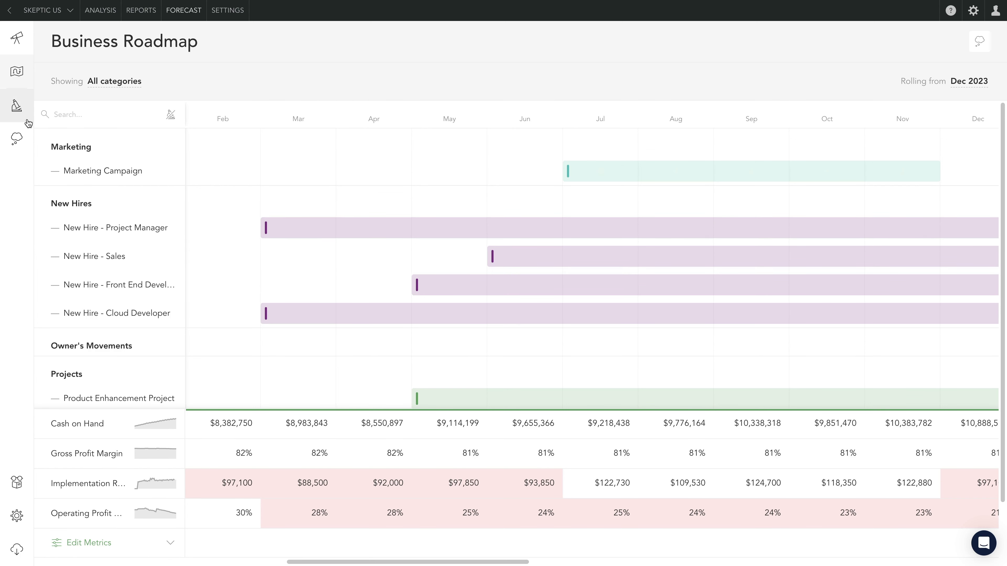
# - Turn on the Owner Drawing Equity Microforecast and move its start on the roadmap to April 2024
pyautogui.click(16, 105)
pyautogui.click(182, 492)
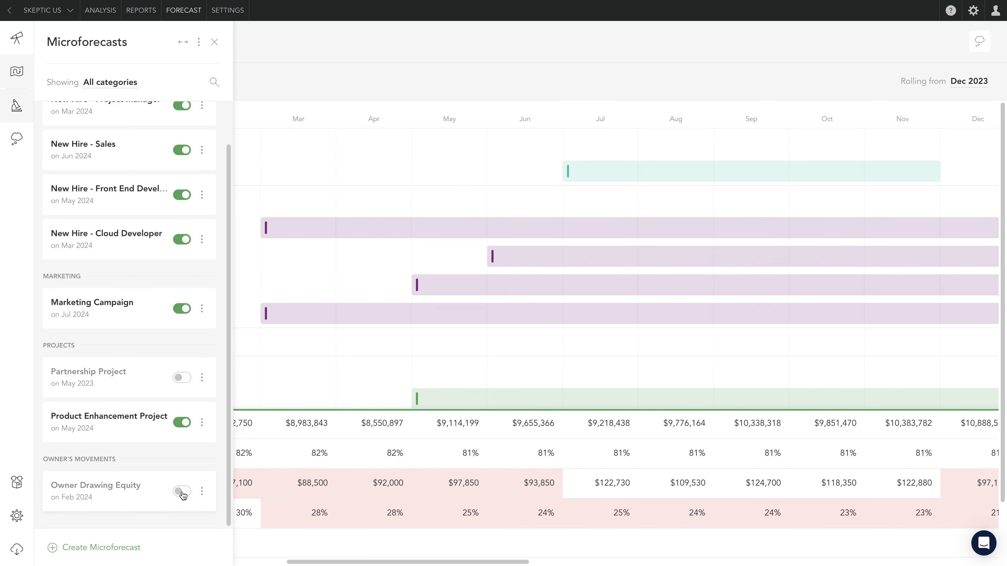
pyautogui.click(215, 43)
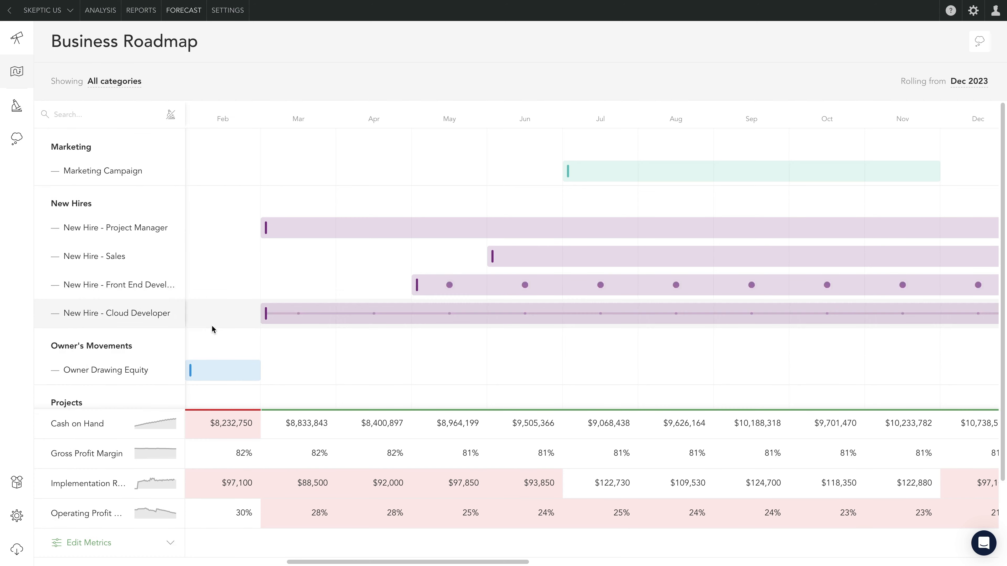
pyautogui.moveTo(222, 371)
pyautogui.moveTo(222, 370)
pyautogui.mouseDown()
pyautogui.moveTo(342, 370)
pyautogui.moveTo(394, 357)
pyautogui.mouseUp()
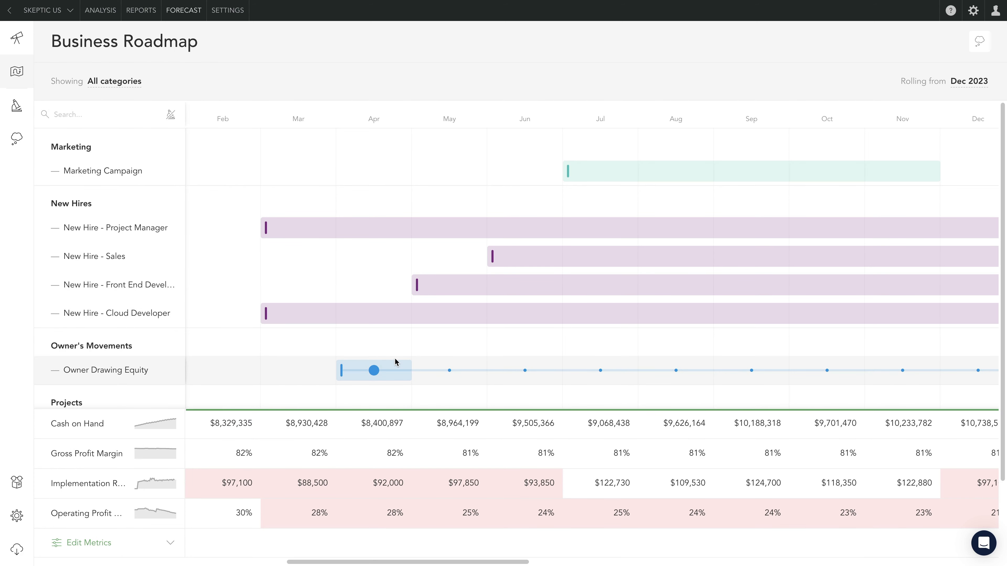
# - Try an earlier start for the Product Enhancement Project on the roadmap and set it back to May 2024
pyautogui.scroll(-2, 429, 393)
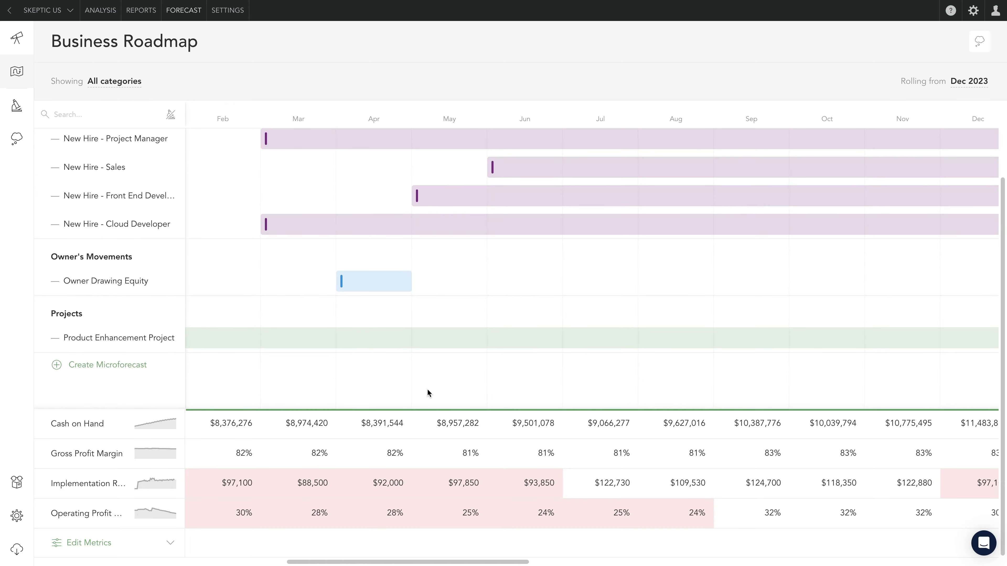
pyautogui.moveTo(518, 337); pyautogui.dragTo(767, 348)
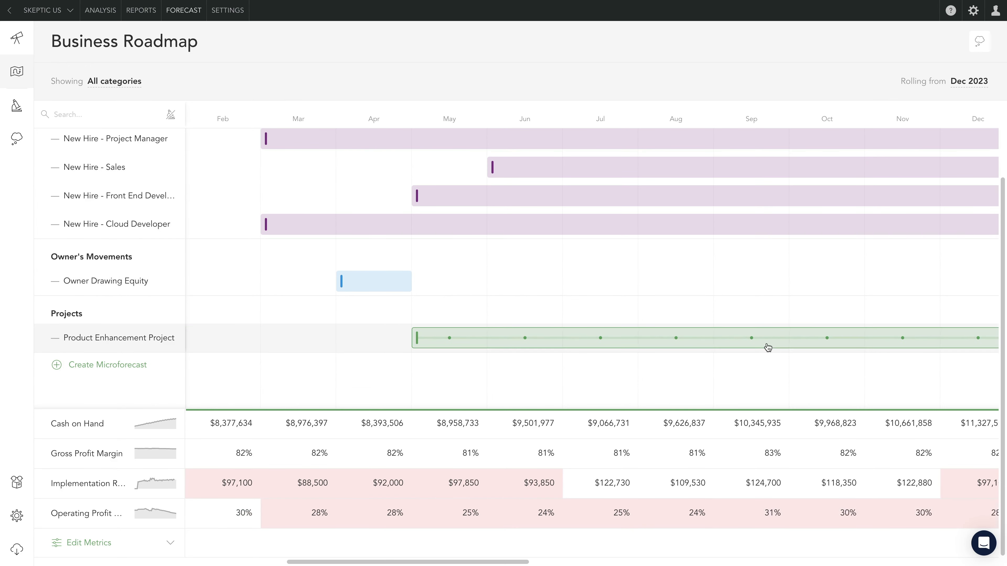
pyautogui.scroll(2, 715, 298)
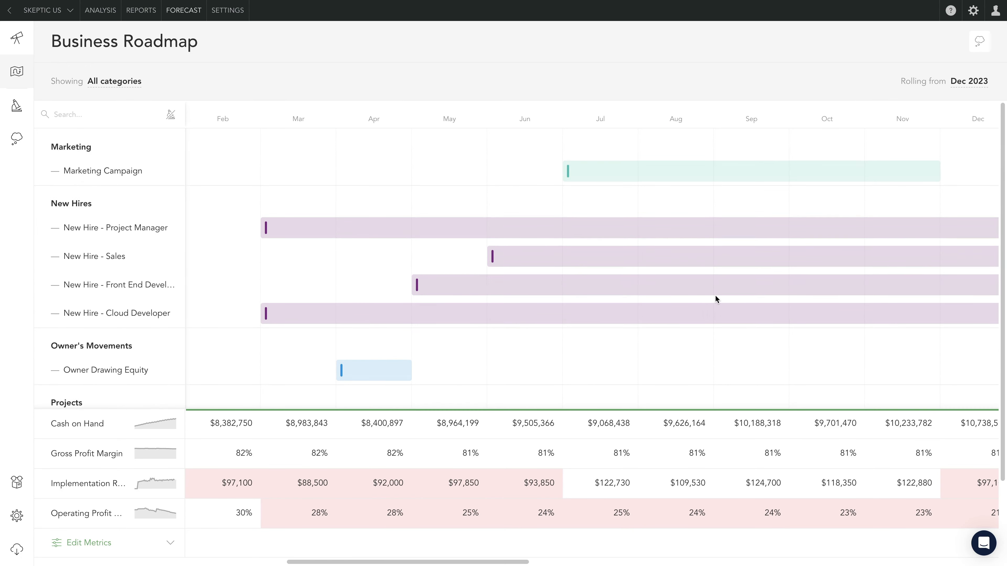
# - Chart the Implementation Revenue metric below the roadmap and try shifting the Marketing Campaign to examine its effect
pyautogui.click(155, 482)
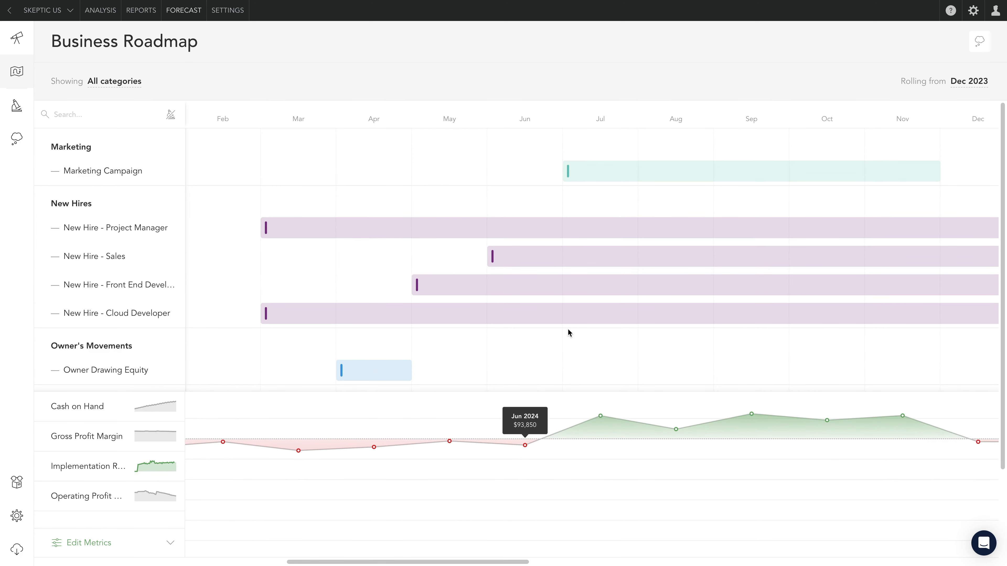
pyautogui.moveTo(664, 178); pyautogui.dragTo(716, 168)
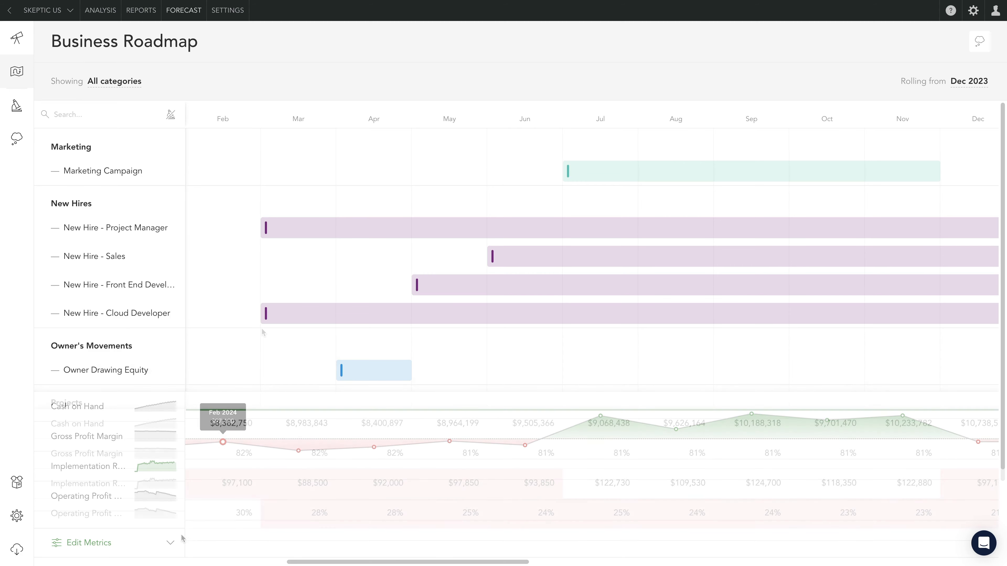
# - Turn off New Hire - Front End Developer and reschedule New Hire - Cloud Developer to May 2024, Sales to April 2024, and Product Enhancement Project earlier
pyautogui.click(151, 284)
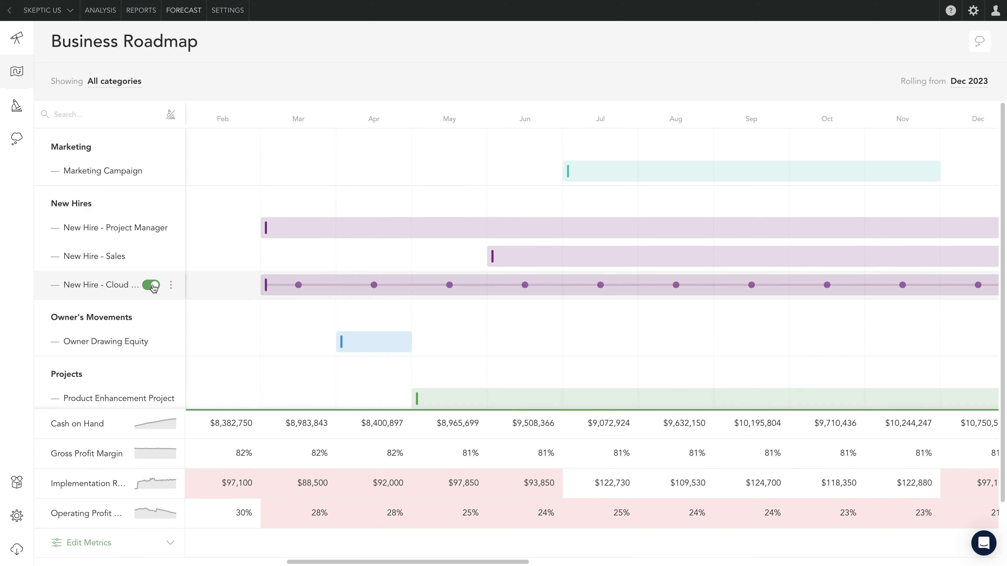
pyautogui.moveTo(293, 284); pyautogui.dragTo(469, 280)
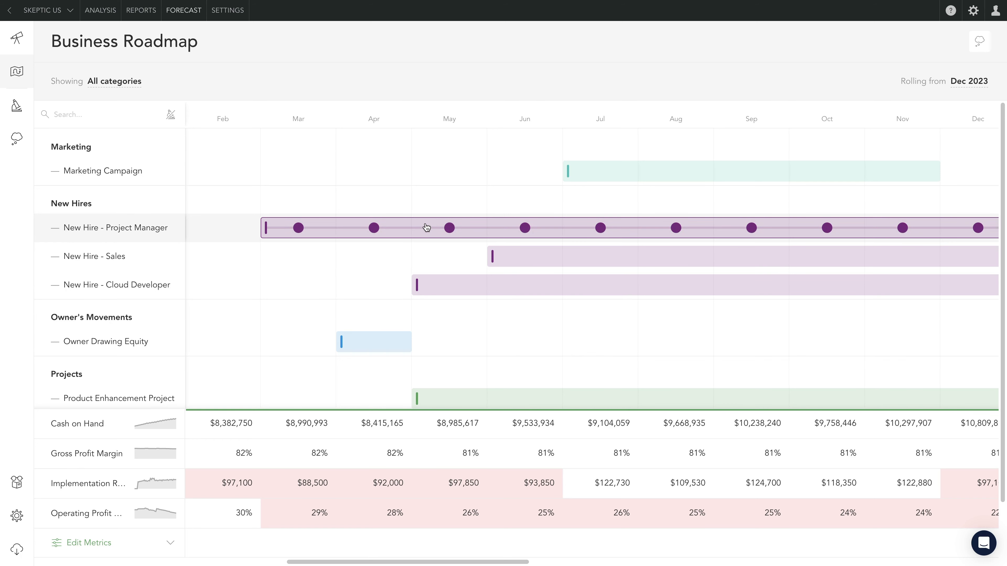
pyautogui.moveTo(522, 257); pyautogui.dragTo(367, 256)
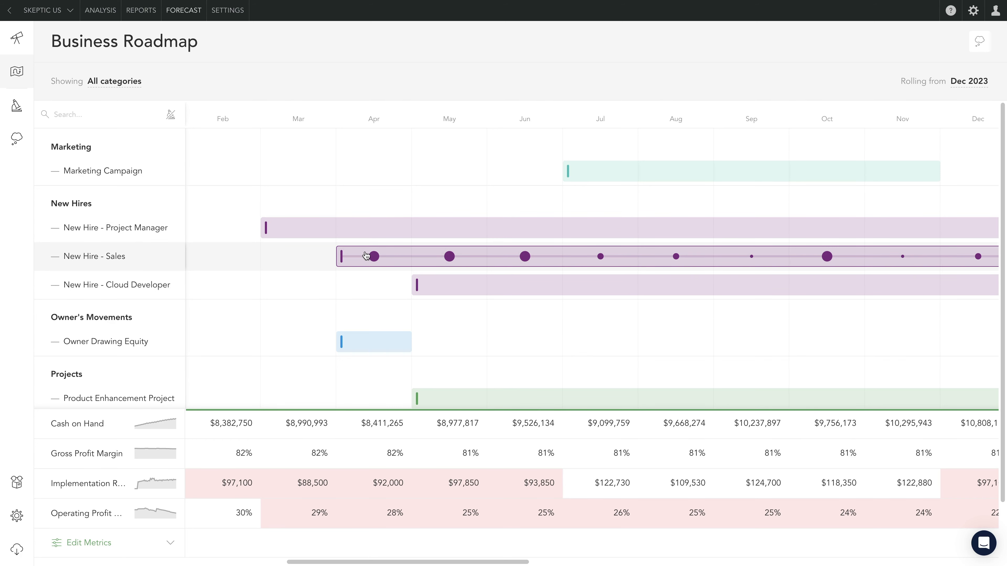
pyautogui.moveTo(456, 402); pyautogui.dragTo(299, 393)
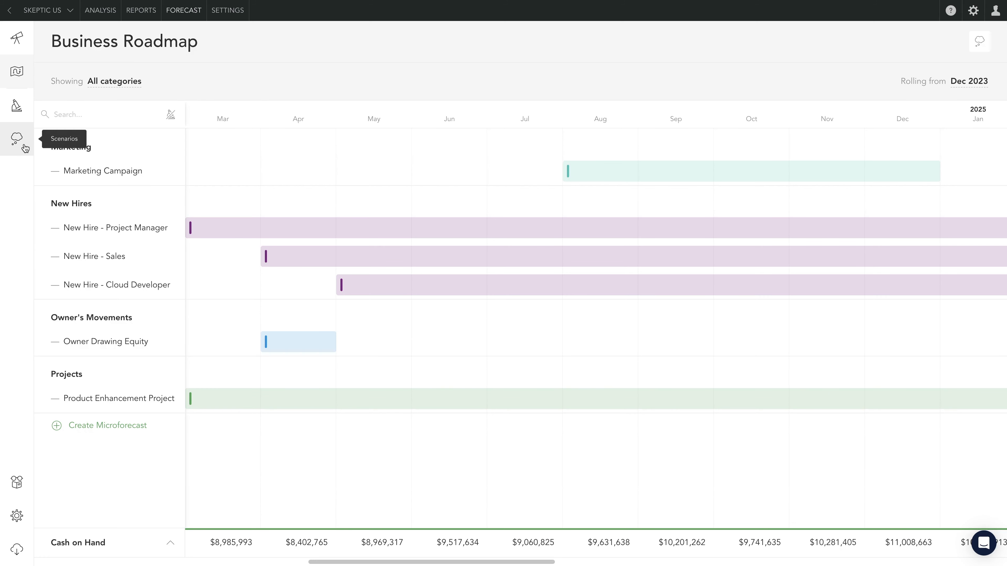
# - Start a new scenario based on the Main Forecast and name it Worst Case Scenario
pyautogui.click(24, 146)
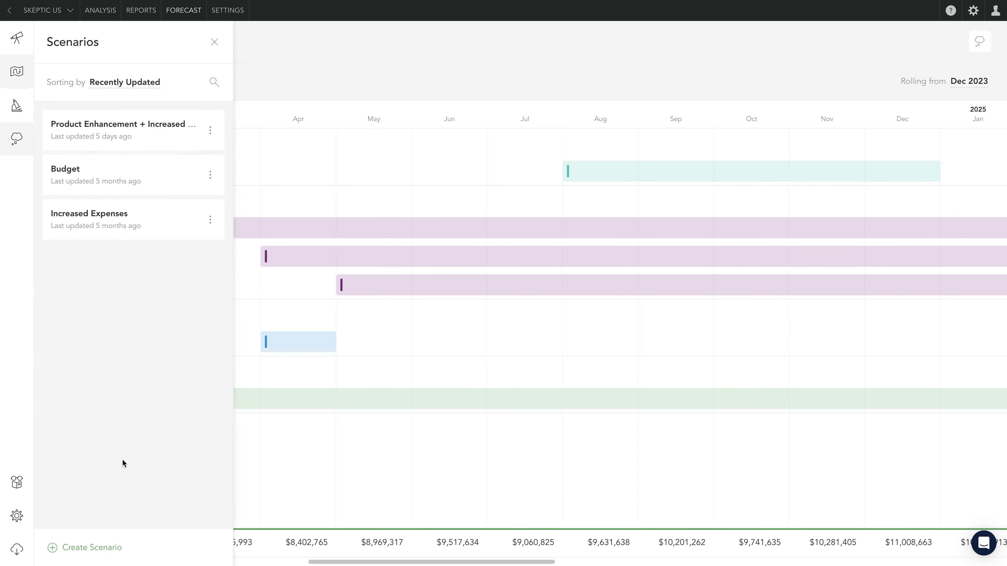
pyautogui.click(86, 548)
pyautogui.write('Worst Case Scenario')
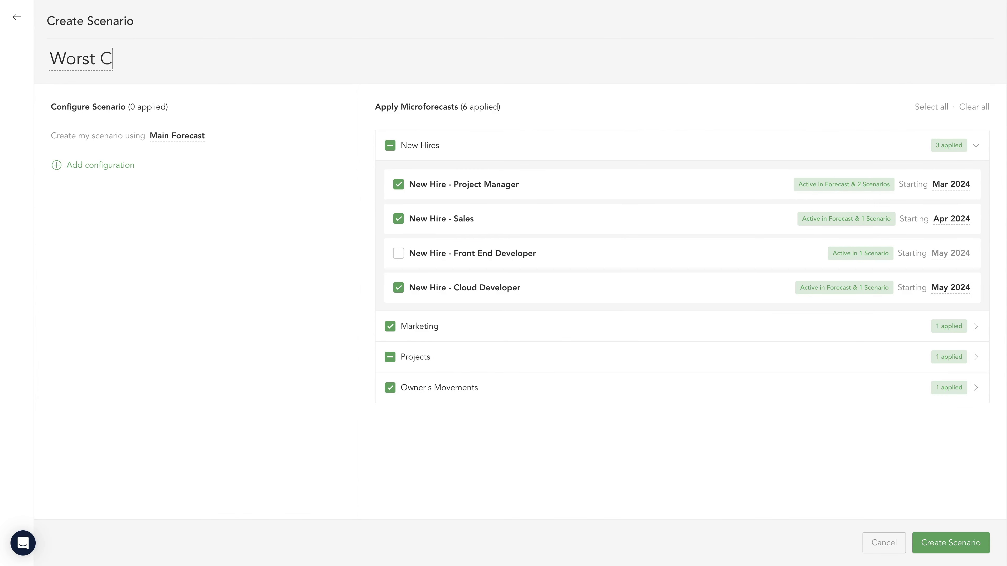
# - Add a configuration to the scenario that applies a 5% decrease in Revenue
pyautogui.click(124, 169)
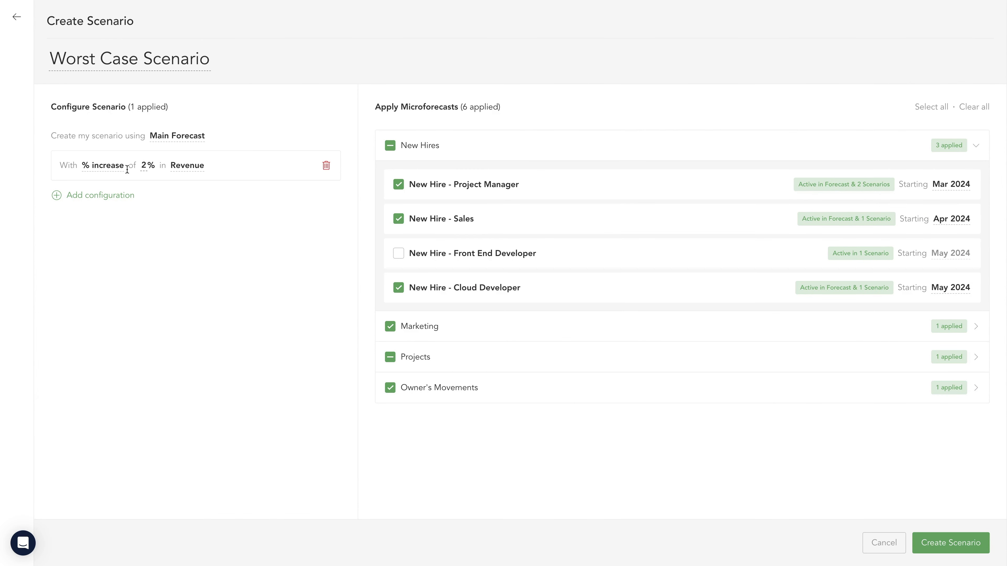
pyautogui.click(104, 165)
pyautogui.click(127, 224)
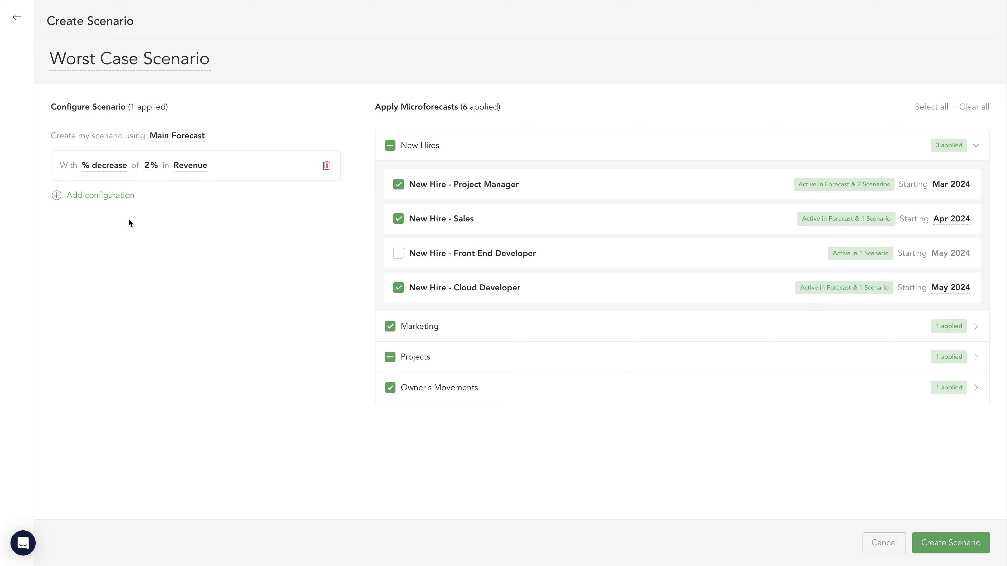
pyautogui.click(147, 165)
pyautogui.write('5')
pyautogui.press('Return')
# - Add a second configuration with an 8% increase in Expenses and create the Worst Case Scenario
pyautogui.click(132, 195)
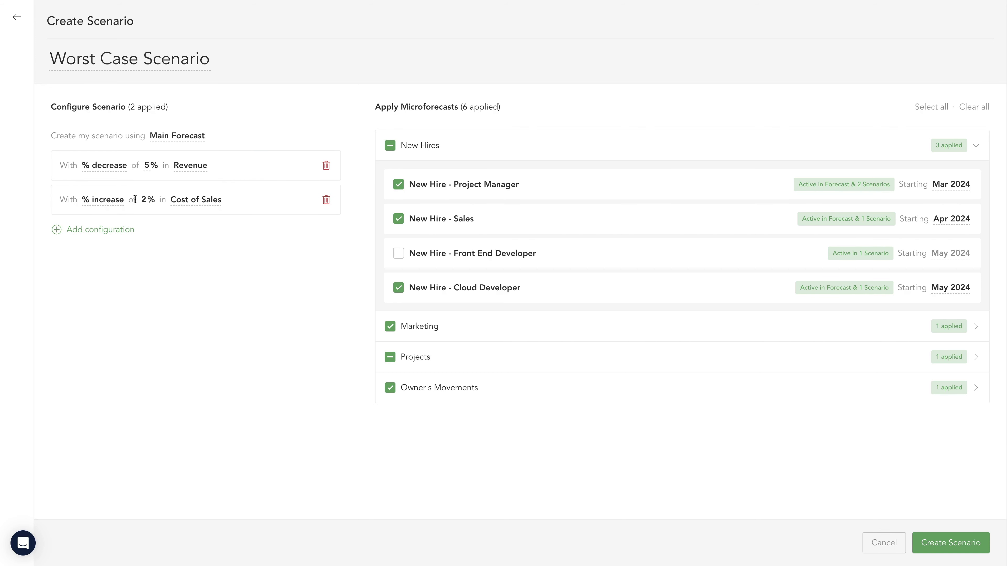
pyautogui.click(184, 201)
pyautogui.click(174, 311)
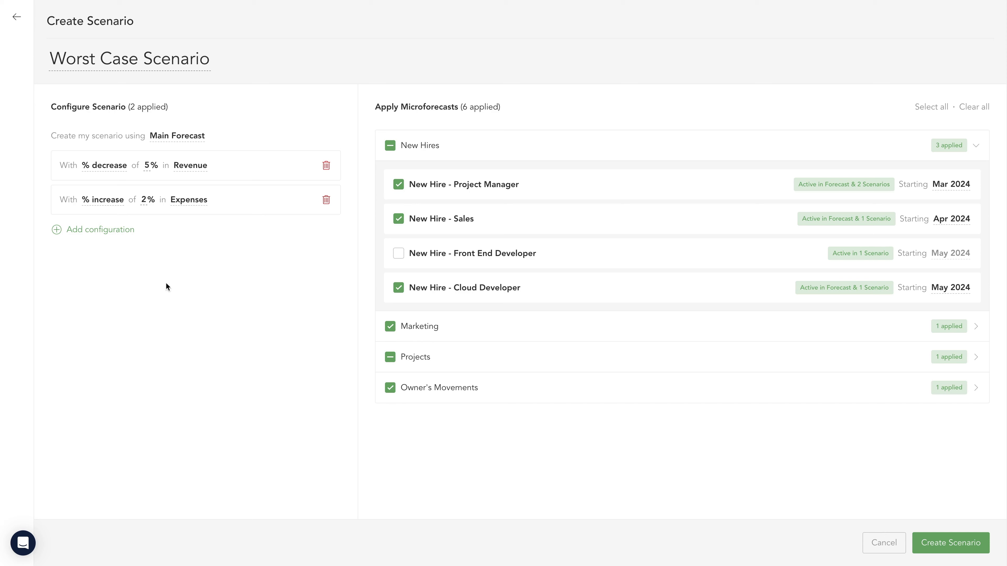
pyautogui.click(146, 200)
pyautogui.write('8')
pyautogui.press('Return')
pyautogui.click(937, 545)
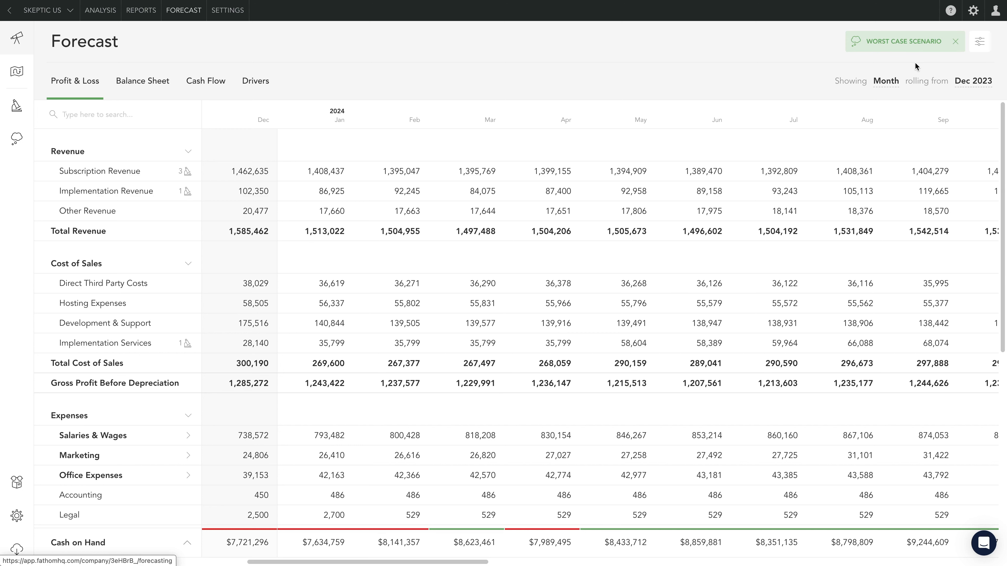
# - Start a timing profile for the Subscription Revenue baseline from Jan 2024, with a monthly payment spread of 100% in the same month
pyautogui.click(322, 175)
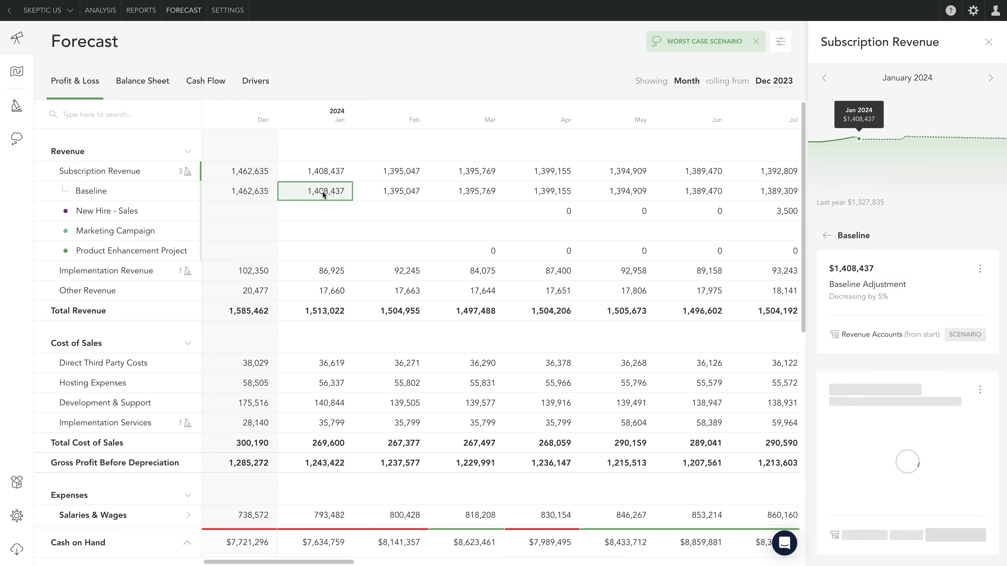
pyautogui.click(980, 390)
pyautogui.click(944, 419)
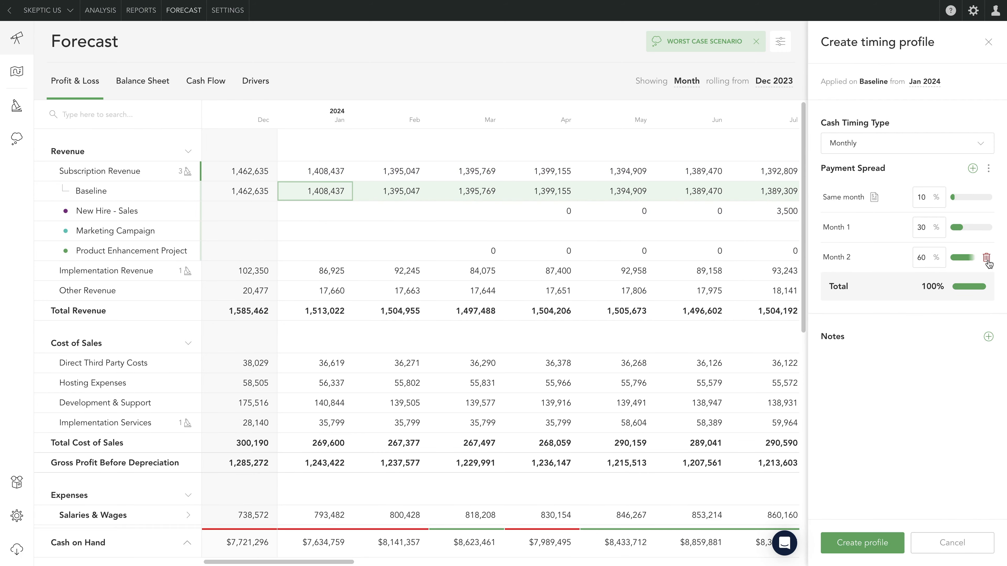
pyautogui.click(986, 259)
pyautogui.click(986, 228)
pyautogui.click(927, 198)
pyautogui.write('0')
# - Add a note starting "Will change terms of purchase so that all cash is collected upfront" and create the timing profile
pyautogui.click(989, 277)
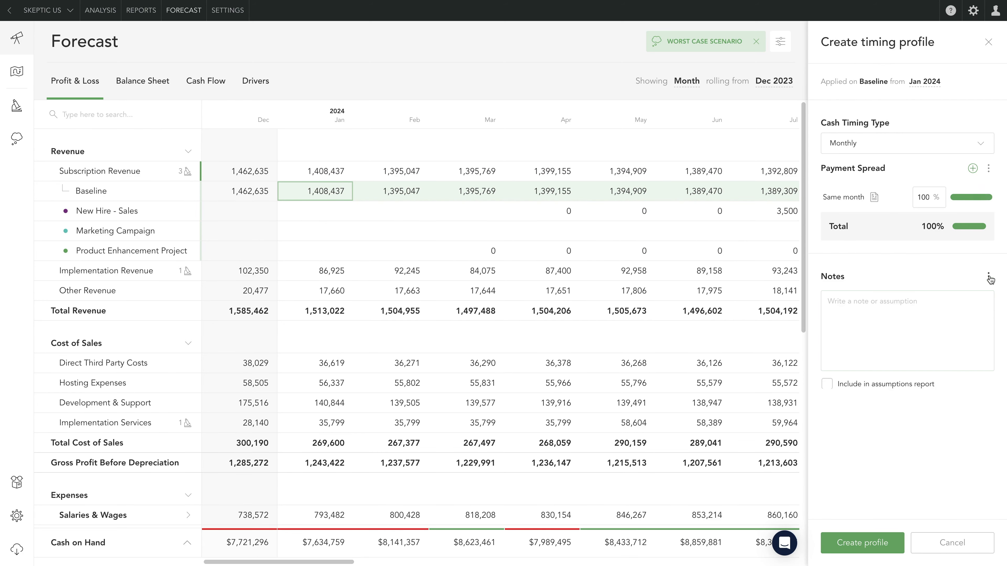
pyautogui.write('Will change')
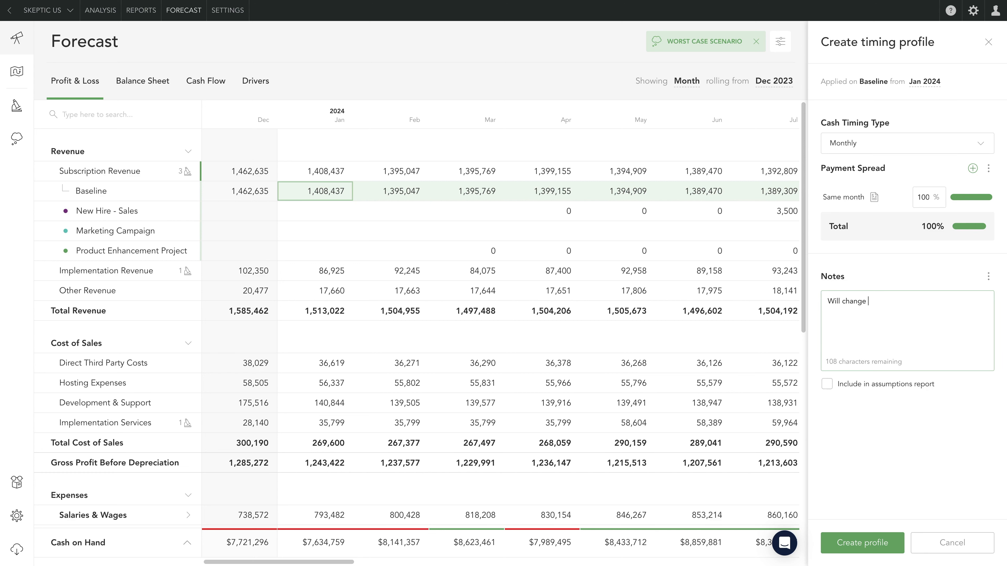
pyautogui.write(' terms of purchase so that all cash is collected upfron')
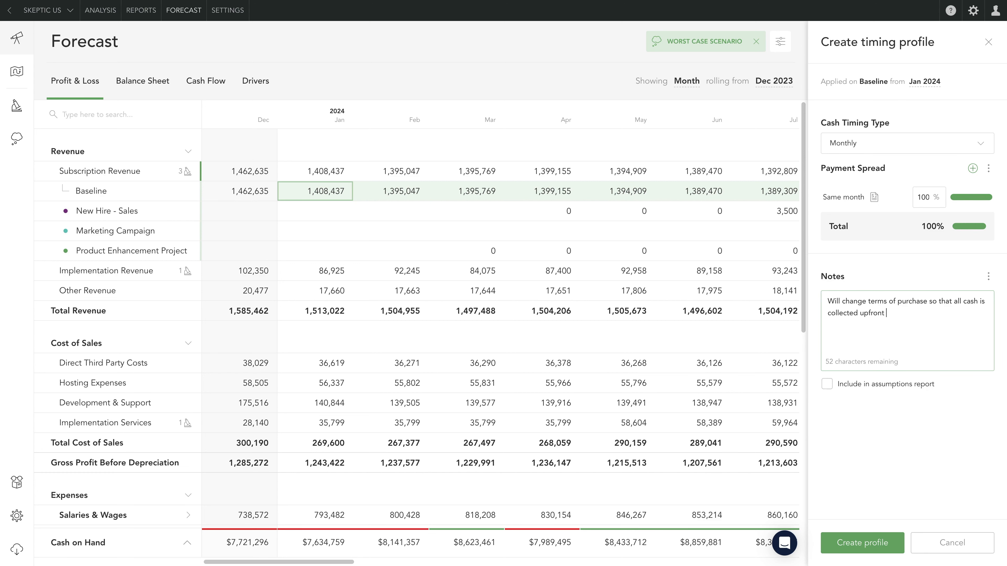
pyautogui.write('to help with cashflow.')
pyautogui.click(852, 542)
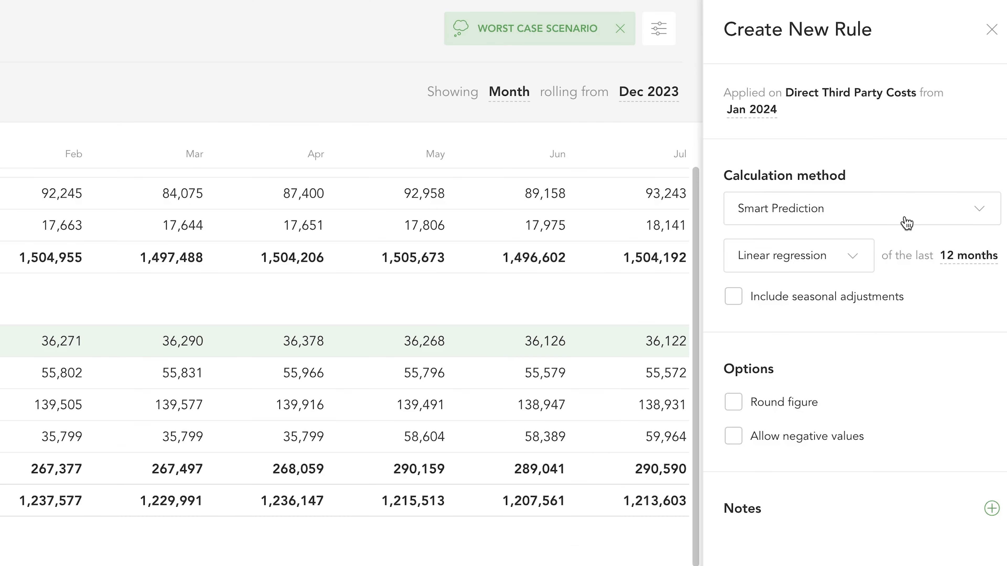
# - Examine the Baseline Adjustment calculation method and its monthly increase and decrease options for Direct Third Party Costs
pyautogui.click(907, 223)
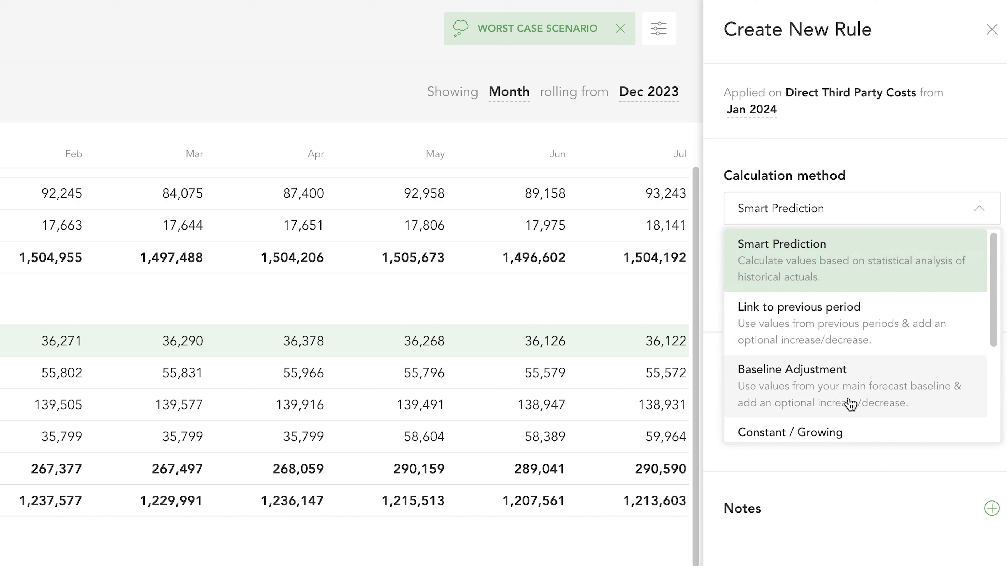
pyautogui.click(944, 406)
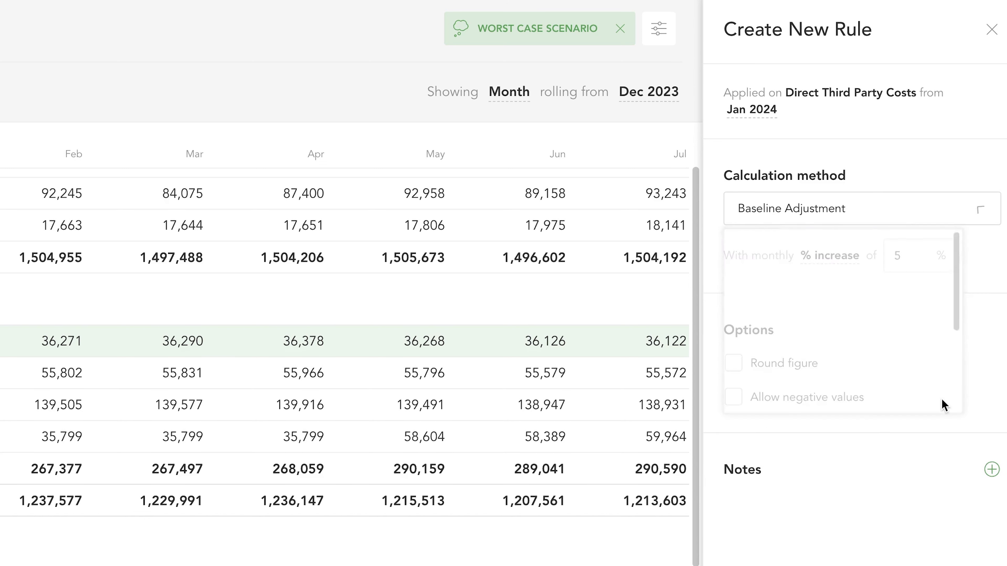
pyautogui.click(842, 263)
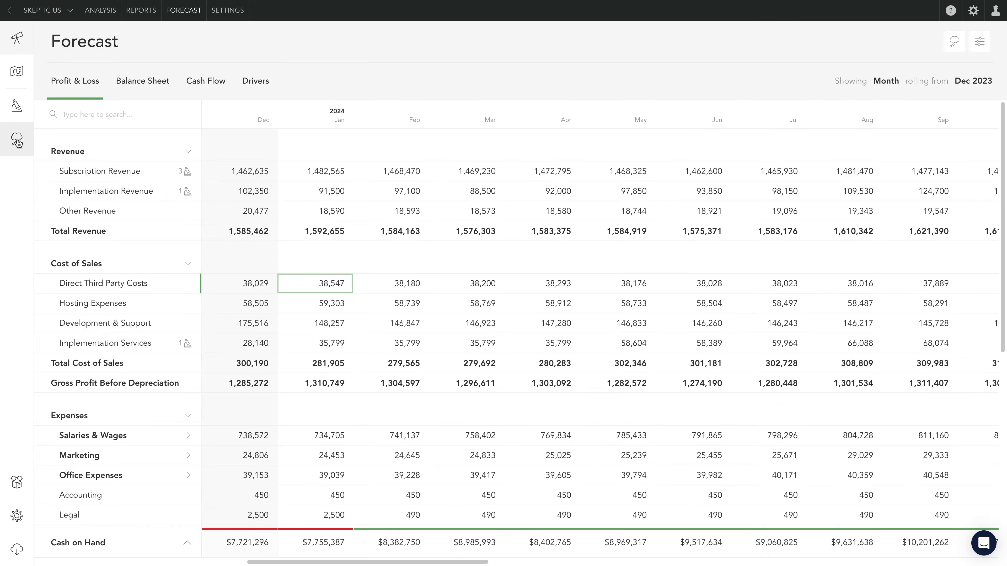
# - Create a new scenario from the Main Forecast named Increased Subscription Prices
pyautogui.click(17, 139)
pyautogui.click(90, 548)
pyautogui.write('In')
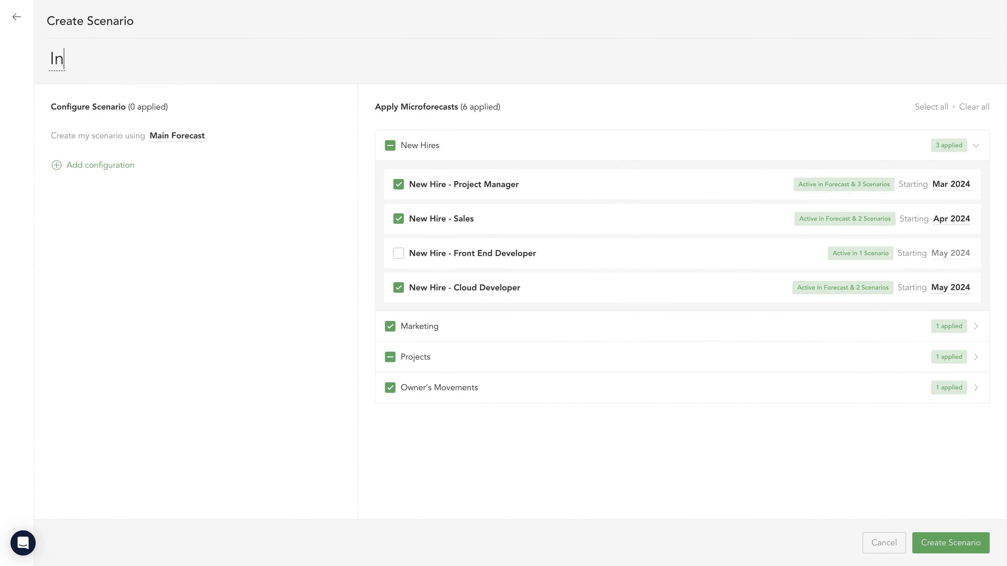
pyautogui.write('creased Subscription Prices')
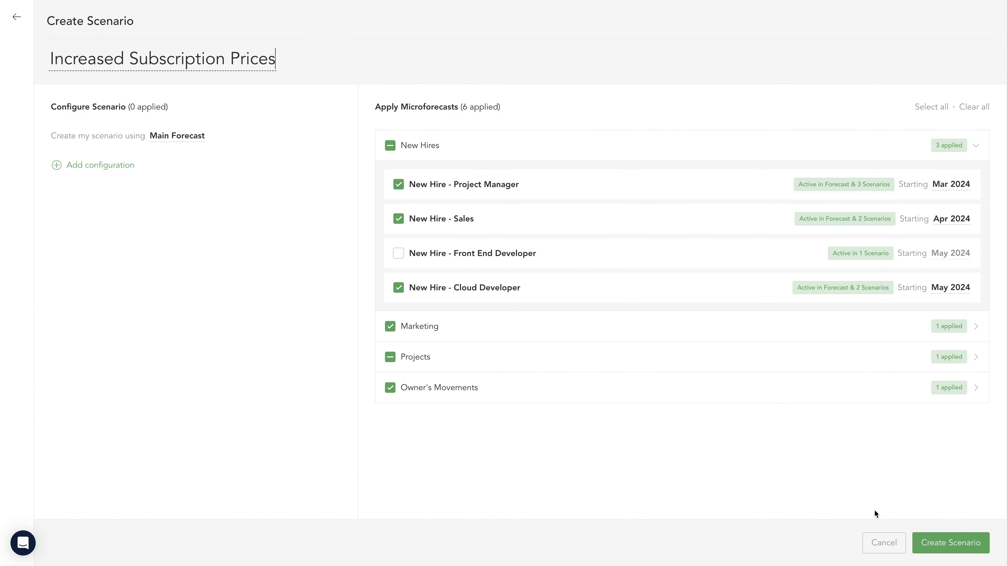
pyautogui.click(945, 542)
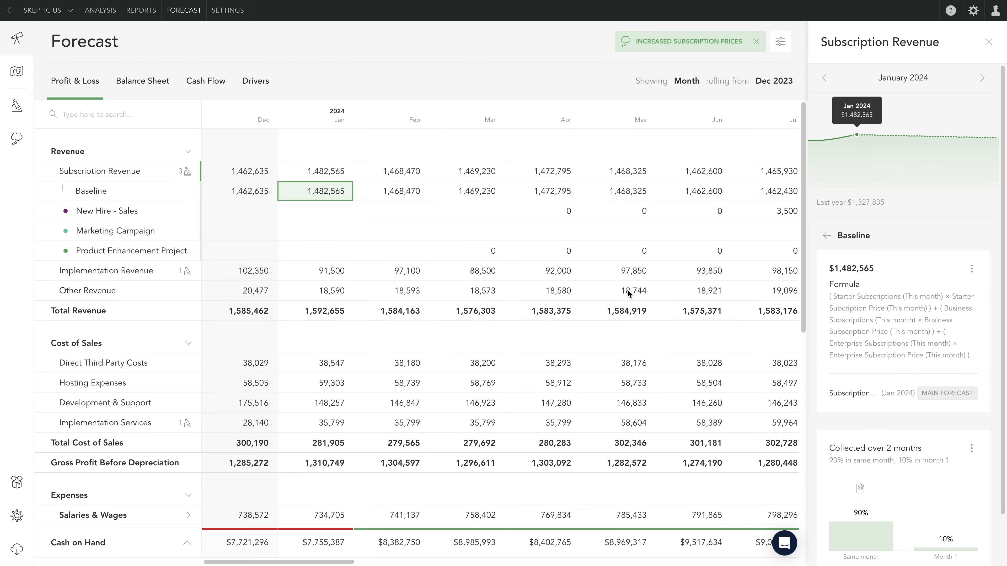
# - Create a Constant / Growing rule of 20 per month on the Starter Subscription Price driver from Jan 2024
pyautogui.click(262, 83)
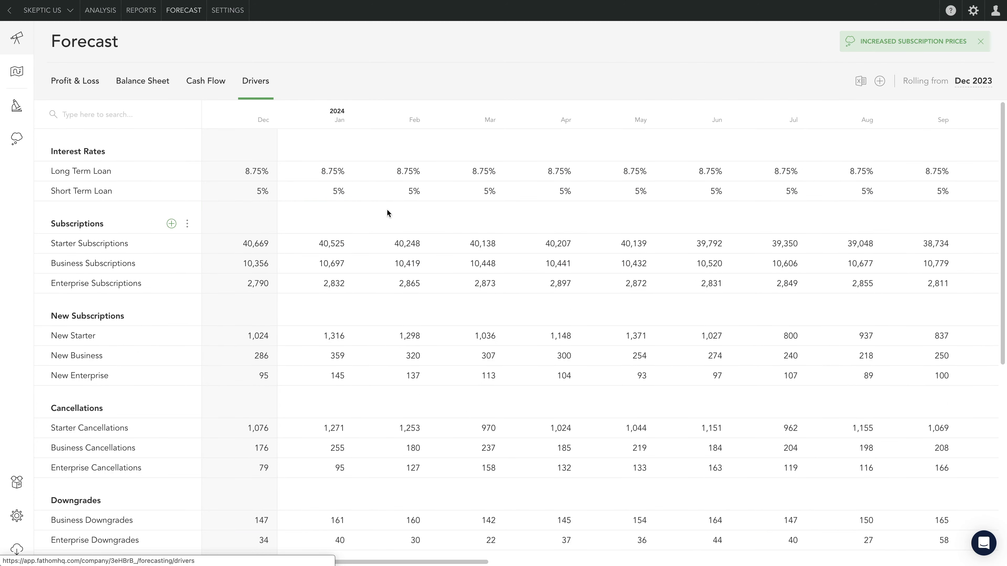
pyautogui.scroll(-8, 386, 209)
pyautogui.click(317, 347)
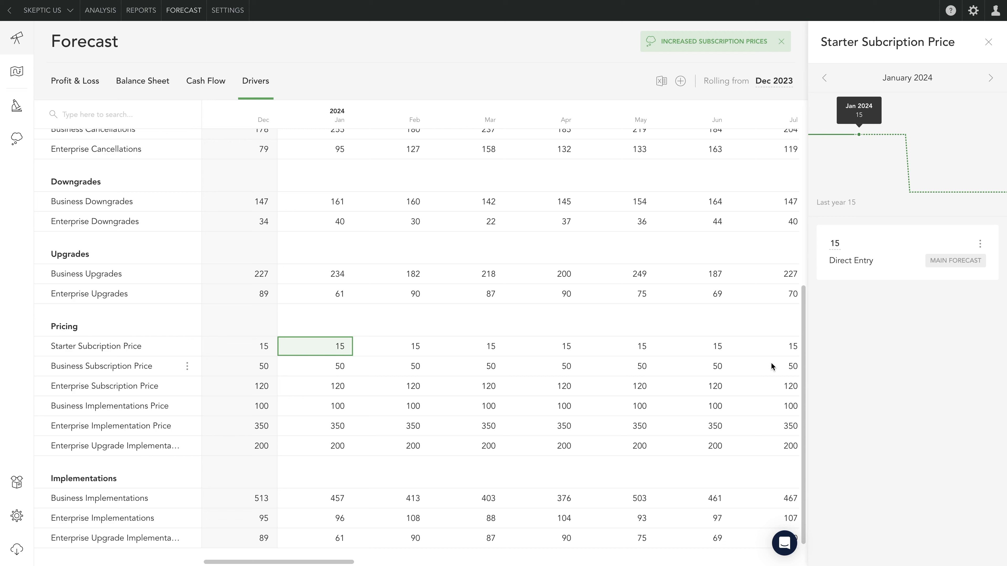
pyautogui.click(980, 244)
pyautogui.click(957, 273)
pyautogui.click(867, 183)
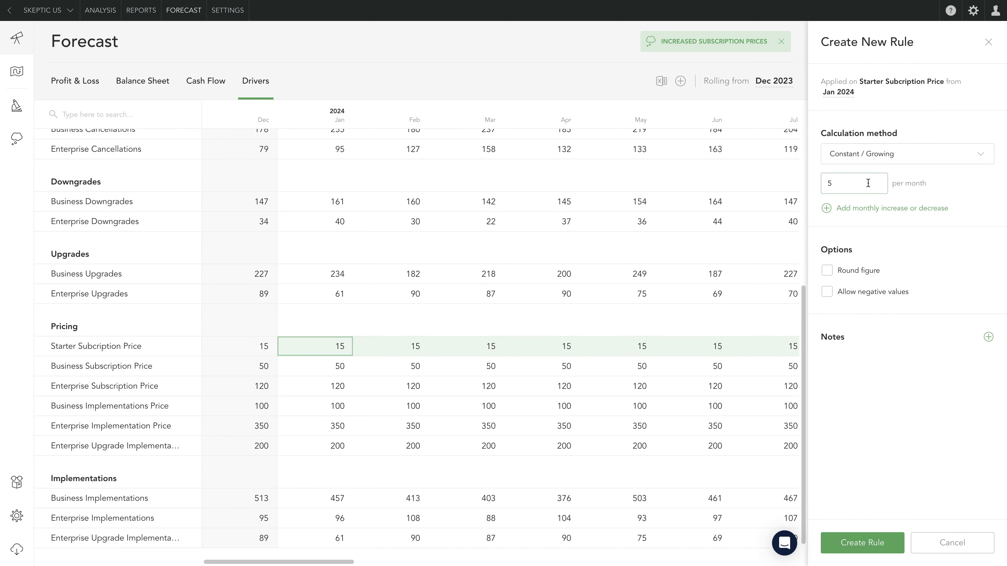
pyautogui.press('BackSpace')
pyautogui.write('20')
pyautogui.click(862, 543)
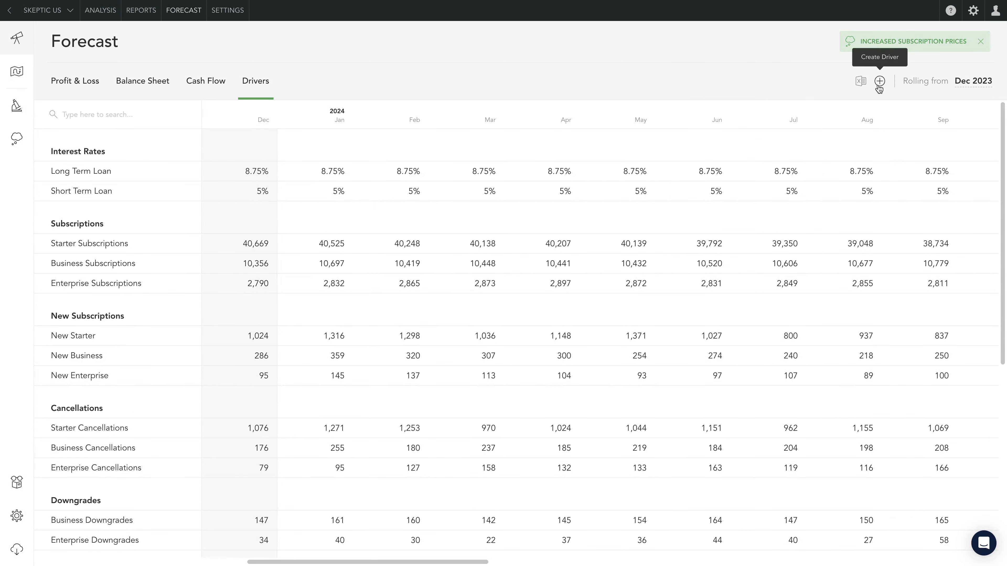
# - Create a driver named Price Change Starter Subs in the Subscriptions category
pyautogui.click(879, 81)
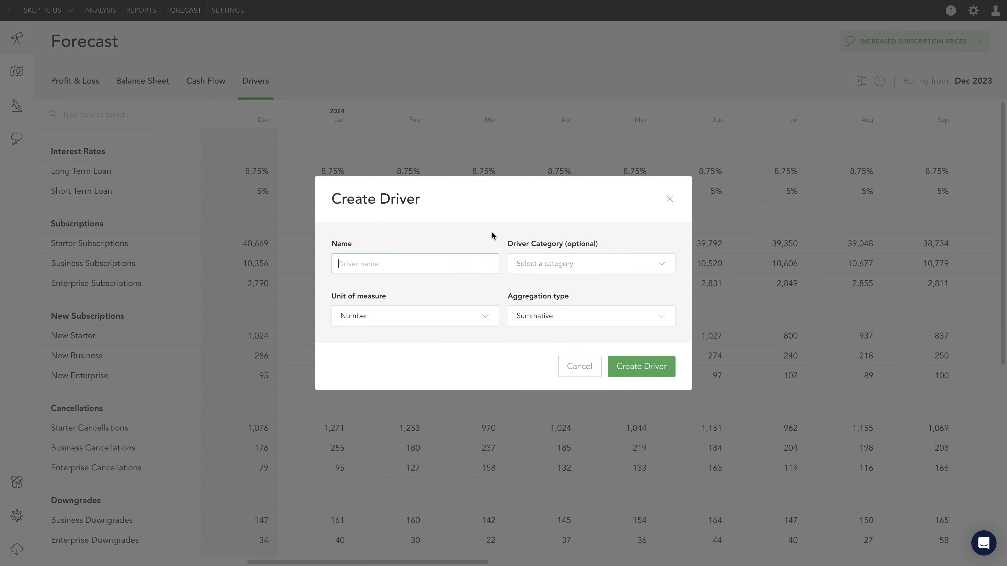
pyautogui.write('Price Change Starter Subs')
pyautogui.click(578, 263)
pyautogui.click(563, 302)
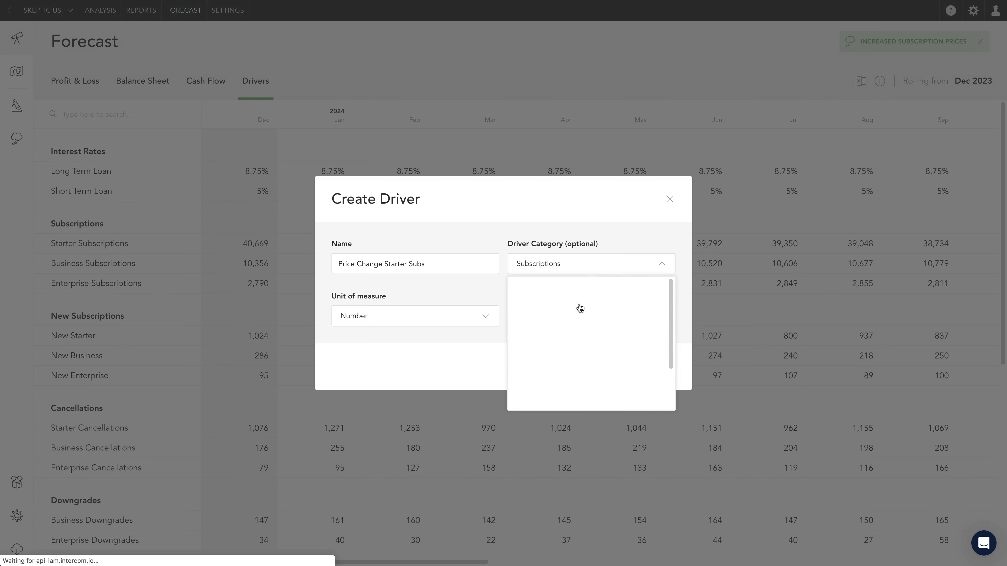
pyautogui.click(640, 369)
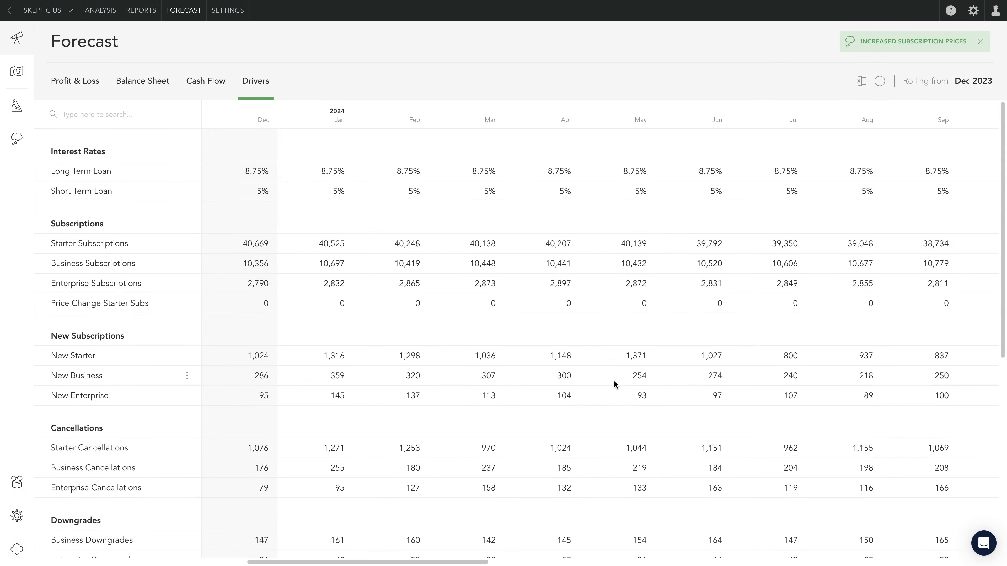
# - Give Price Change Starter Subs a Formula / Drivers rule from Jan 2024 with the formula Starter Subscriptions (This month) × .97
pyautogui.click(340, 305)
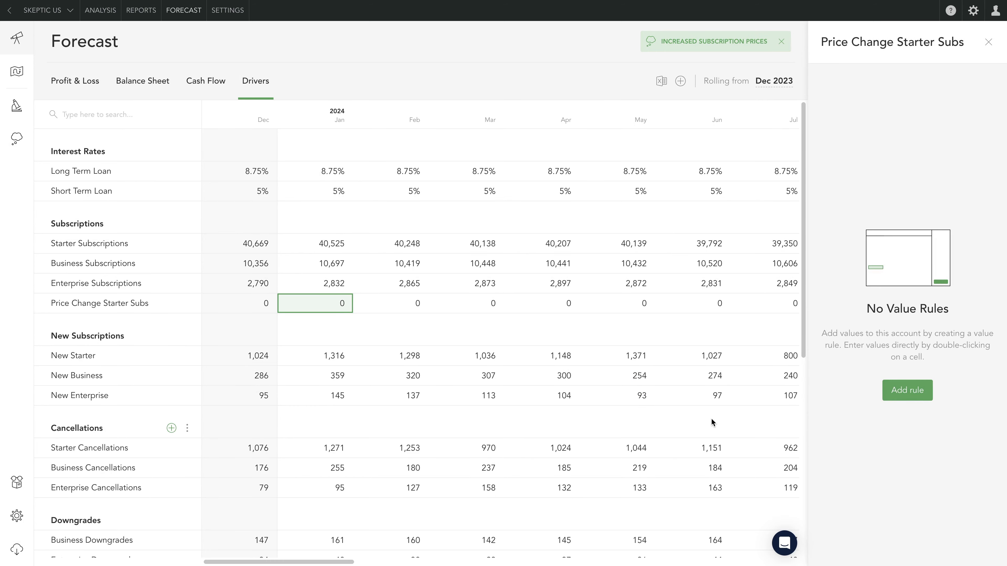
pyautogui.click(892, 396)
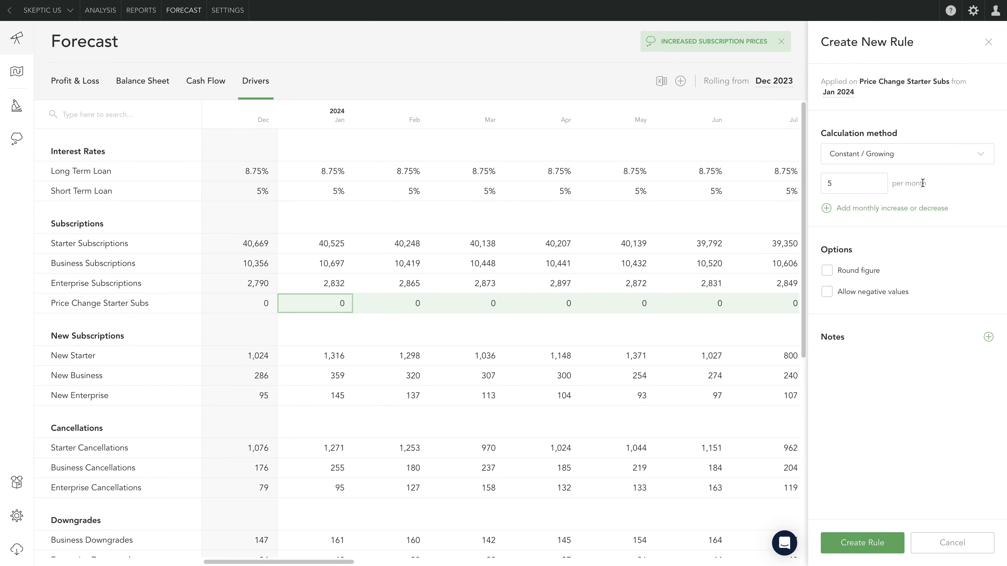
pyautogui.click(900, 158)
pyautogui.click(905, 229)
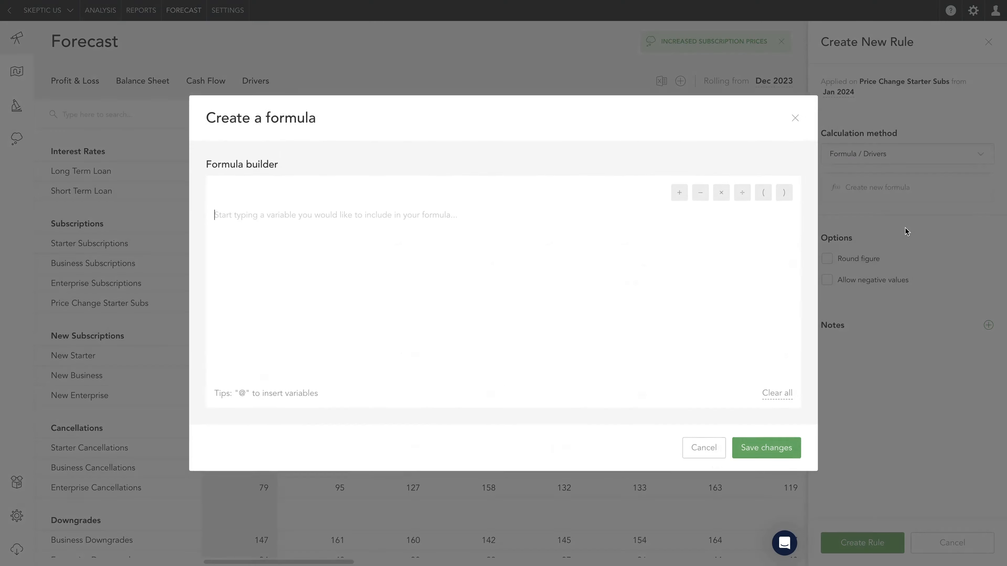
pyautogui.write('@starter')
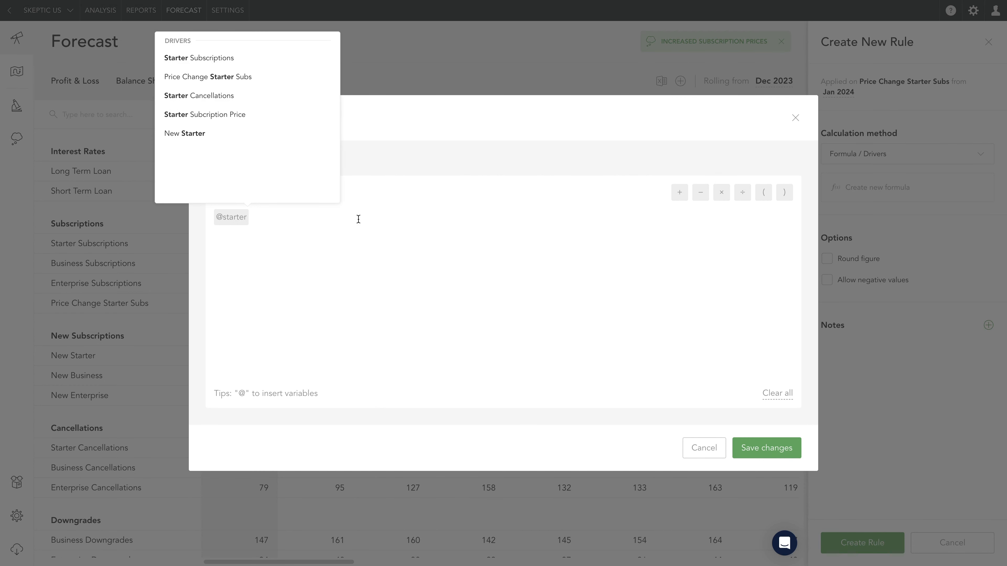
pyautogui.click(259, 60)
pyautogui.click(243, 66)
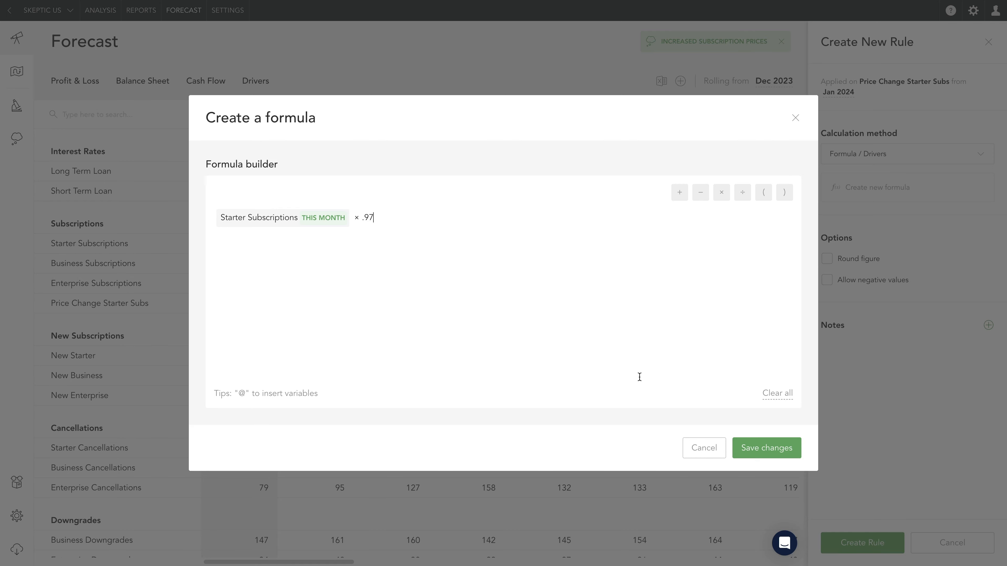
pyautogui.click(755, 449)
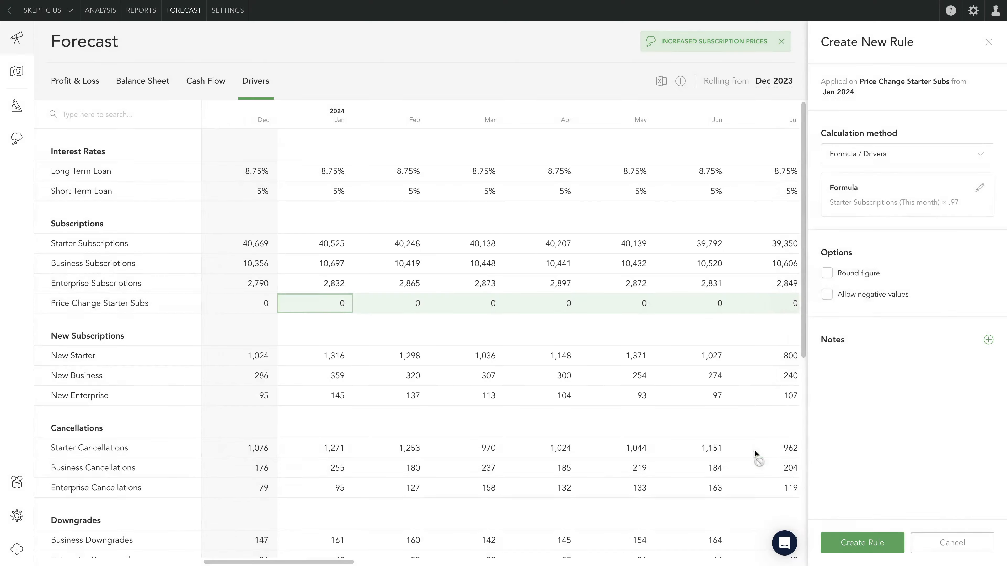
# - Round the rule's figures, add the note "Expecting 3% fewer subscriptions due to price increase", include it in the assumptions report, and create the rule
pyautogui.click(851, 270)
pyautogui.click(989, 340)
pyautogui.write('Expecting 3%')
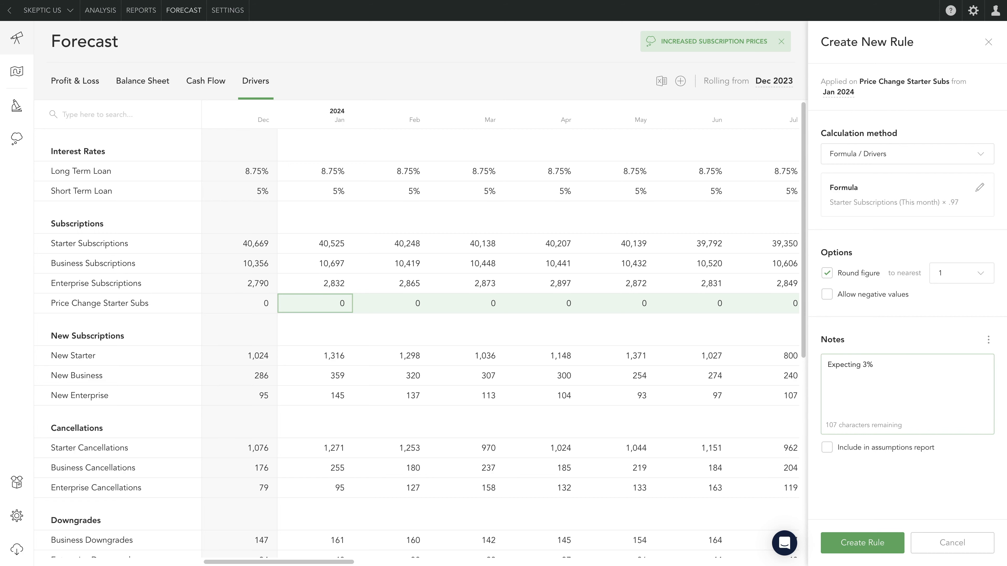
pyautogui.write(' fewer subscriptions due to price increase')
pyautogui.click(827, 447)
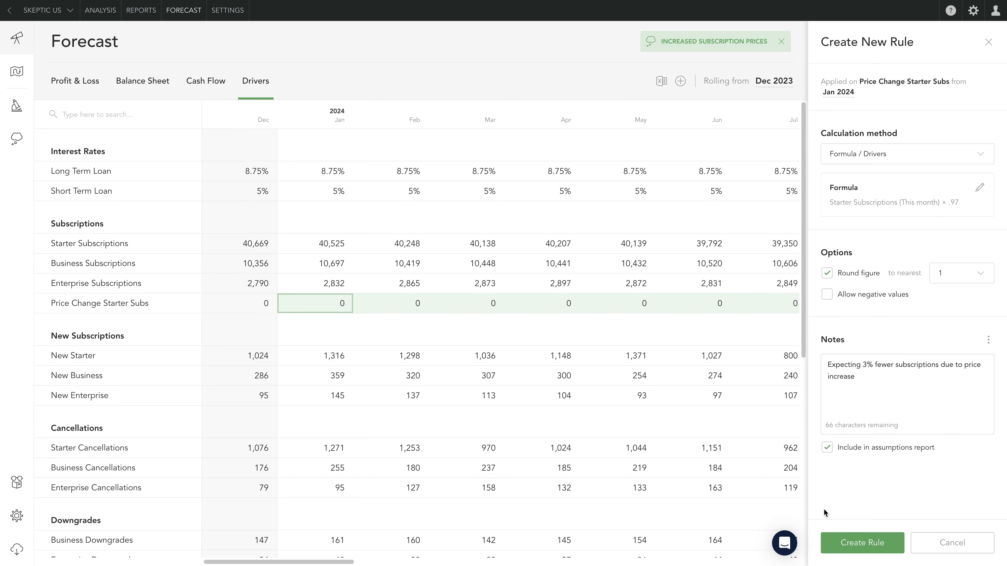
pyautogui.click(860, 545)
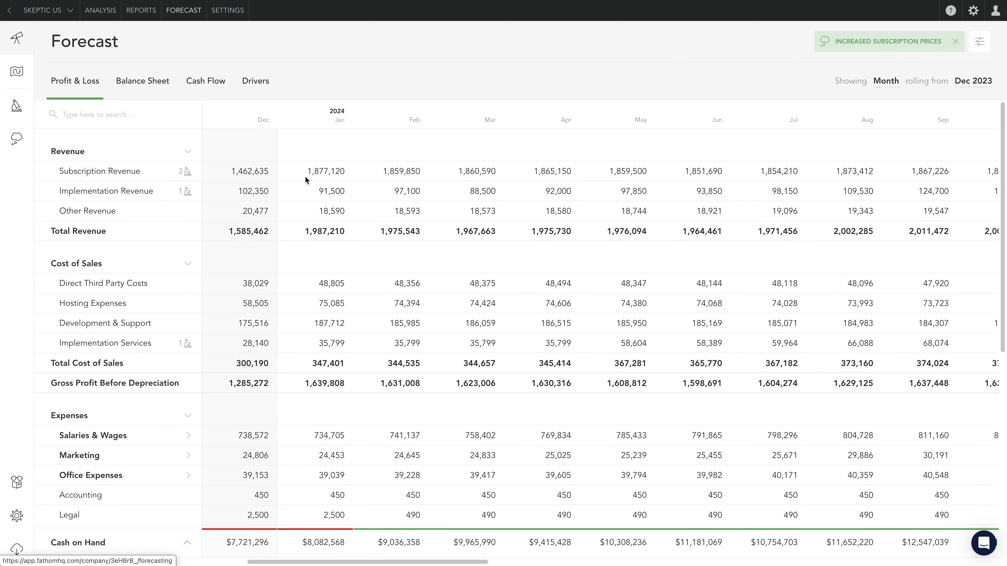
# - Start a new Formula / Drivers rule on the Subscription Revenue baseline from Jan 2024
pyautogui.click(312, 172)
pyautogui.click(314, 189)
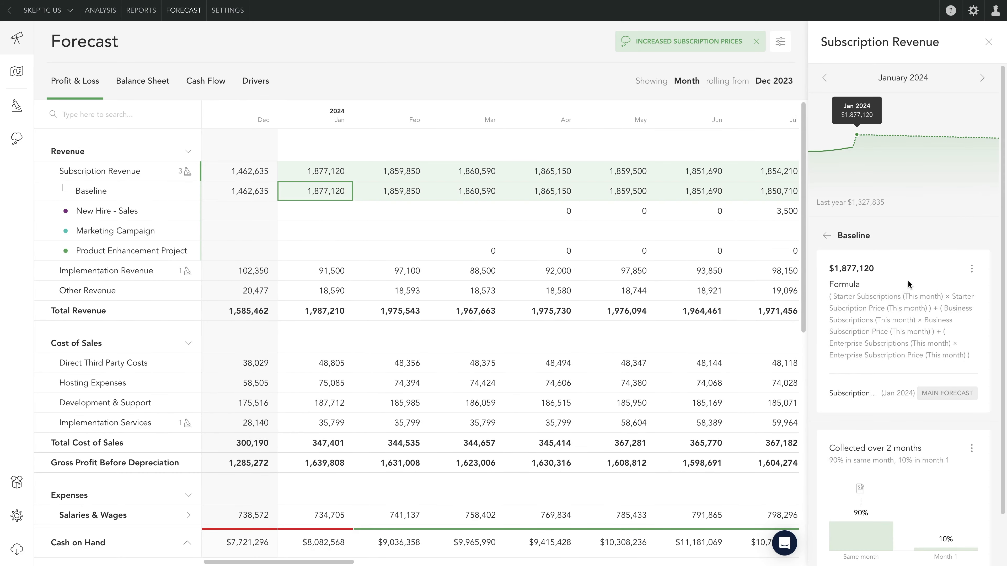
pyautogui.click(972, 269)
pyautogui.click(938, 293)
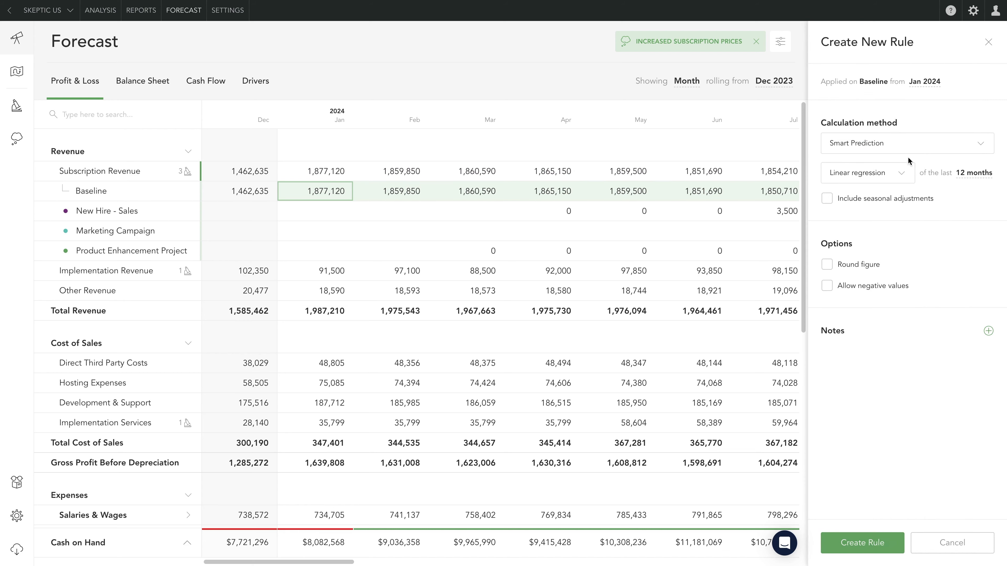
pyautogui.click(902, 147)
pyautogui.scroll(-2, 904, 238)
pyautogui.click(864, 278)
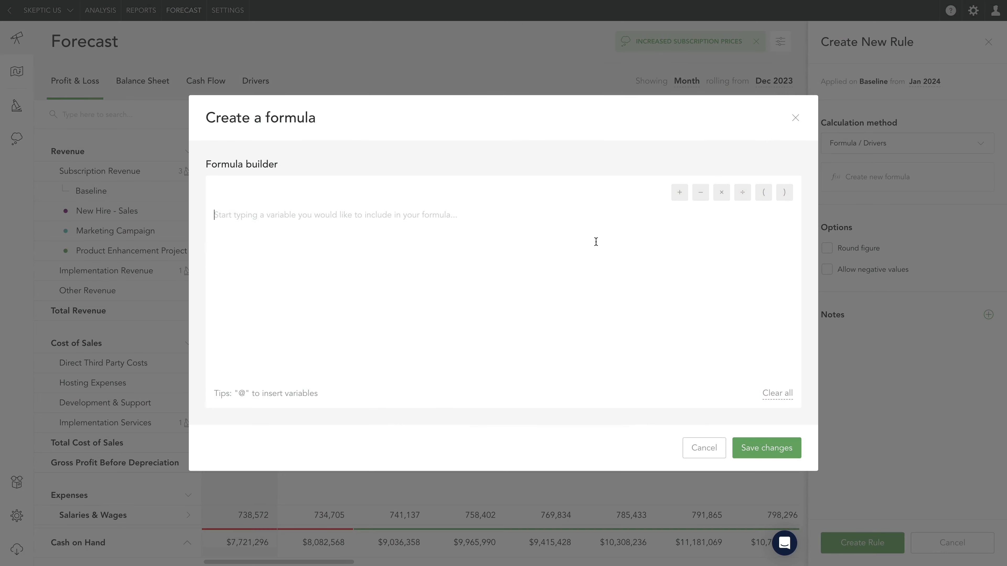
# - Build and save a formula summing this month's price-change subs × subscription price for the Starter, Business and Enterprise tiers
pyautogui.write('(@starter')
pyautogui.click(253, 82)
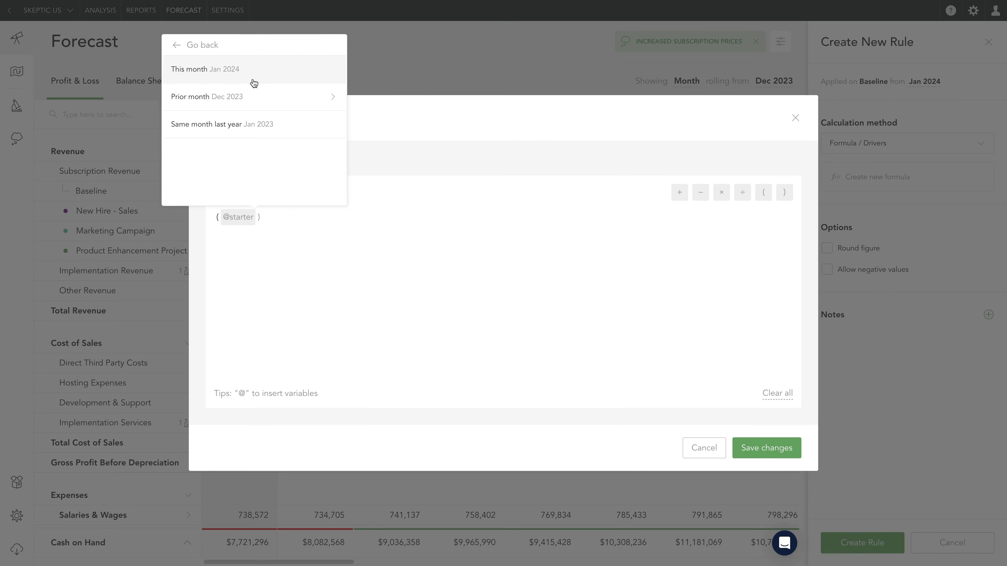
pyautogui.click(254, 83)
pyautogui.write('@starter')
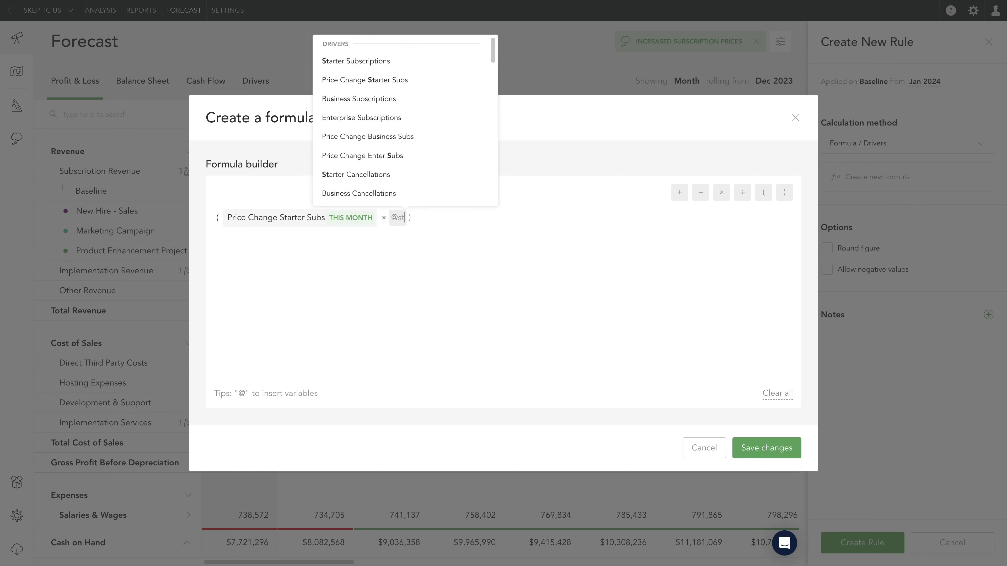
pyautogui.click(430, 118)
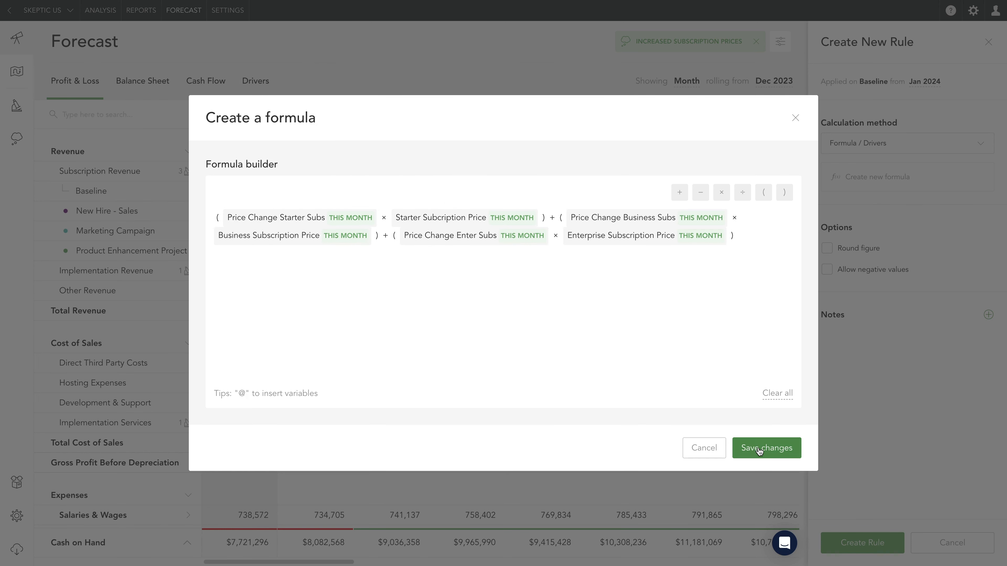
pyautogui.click(759, 451)
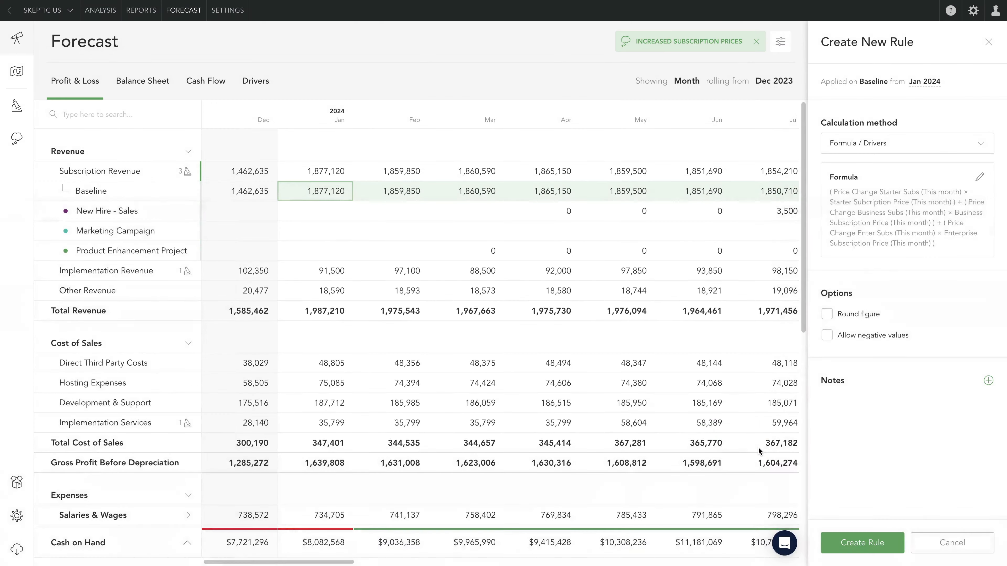
# - Create the Formula / Drivers rule on the Subscription Revenue baseline and close the rule pane
pyautogui.click(852, 543)
pyautogui.click(987, 44)
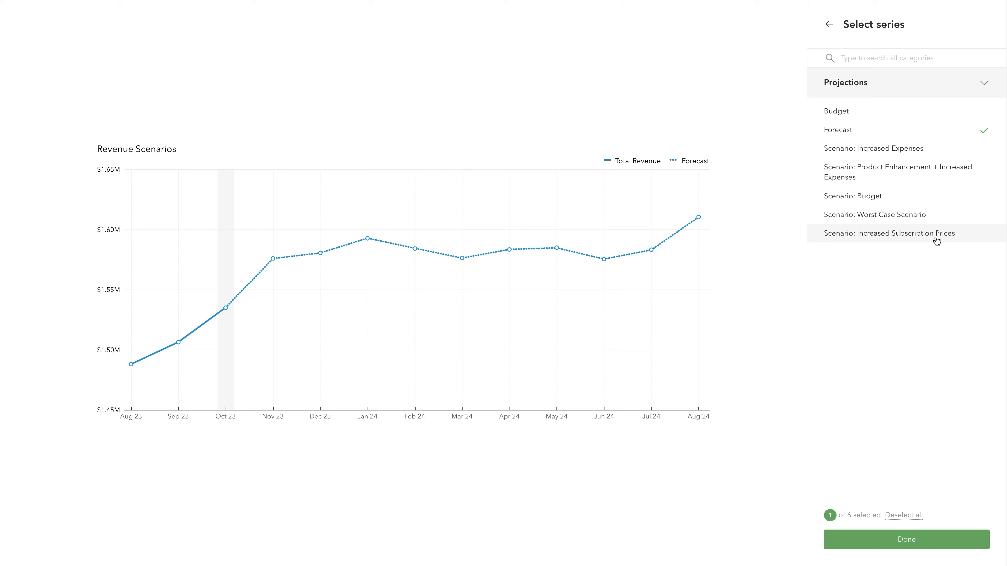
# - Add the Increased Subscription Prices, Budget and Worst Case Scenario series to the Revenue Scenarios chart and confirm the selection
pyautogui.click(937, 240)
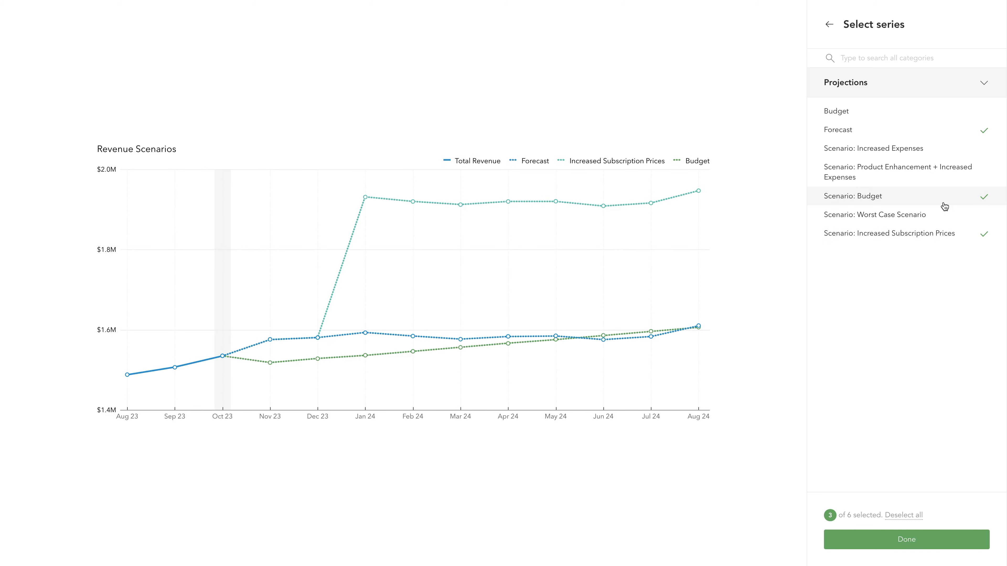
pyautogui.click(938, 225)
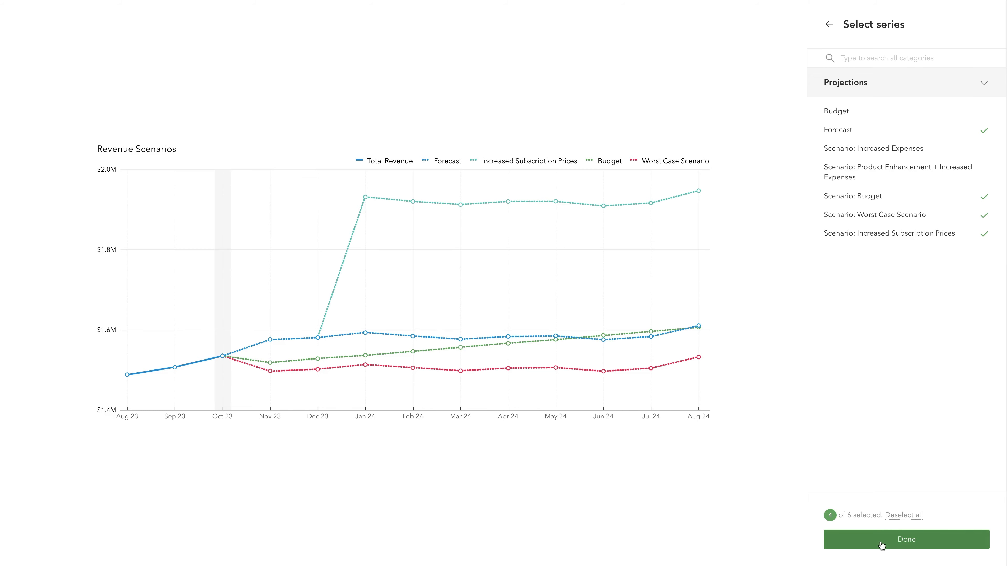
pyautogui.click(892, 544)
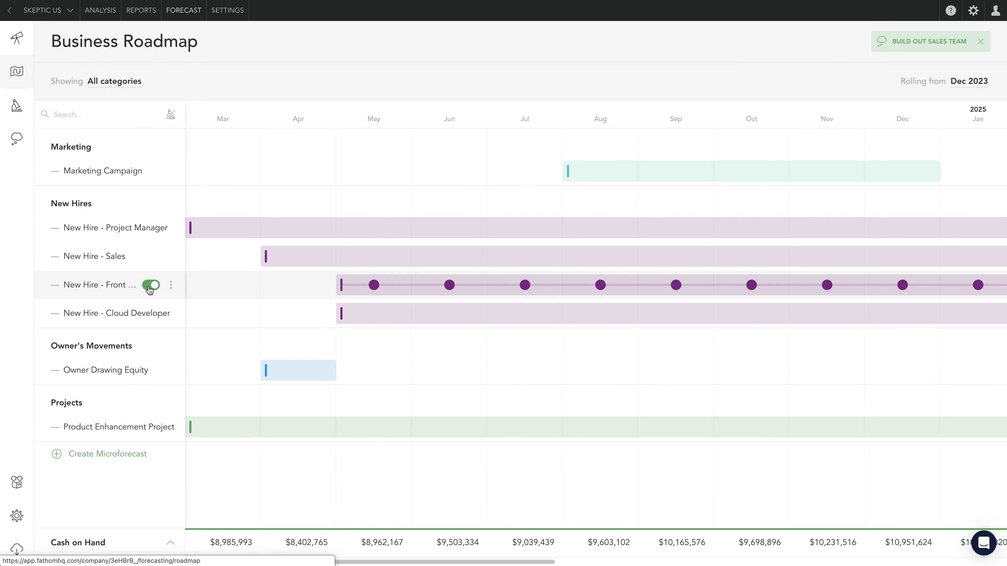
# - Duplicate the New Hire - Sales Microforecast three times and switch off New Hire - Front End Developer in the Build Out Sales Team scenario
pyautogui.click(172, 258)
pyautogui.click(155, 334)
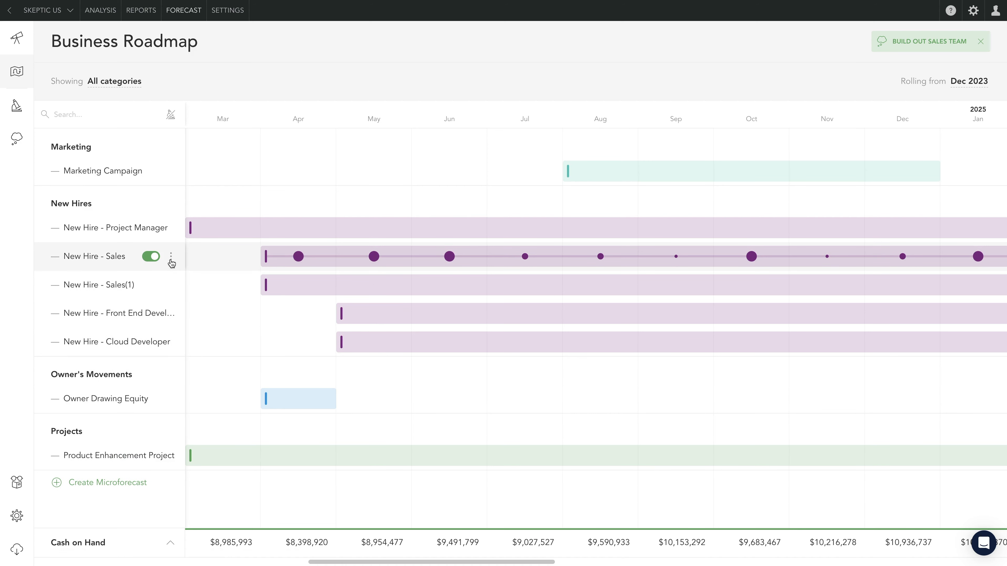
pyautogui.click(171, 259)
pyautogui.click(157, 334)
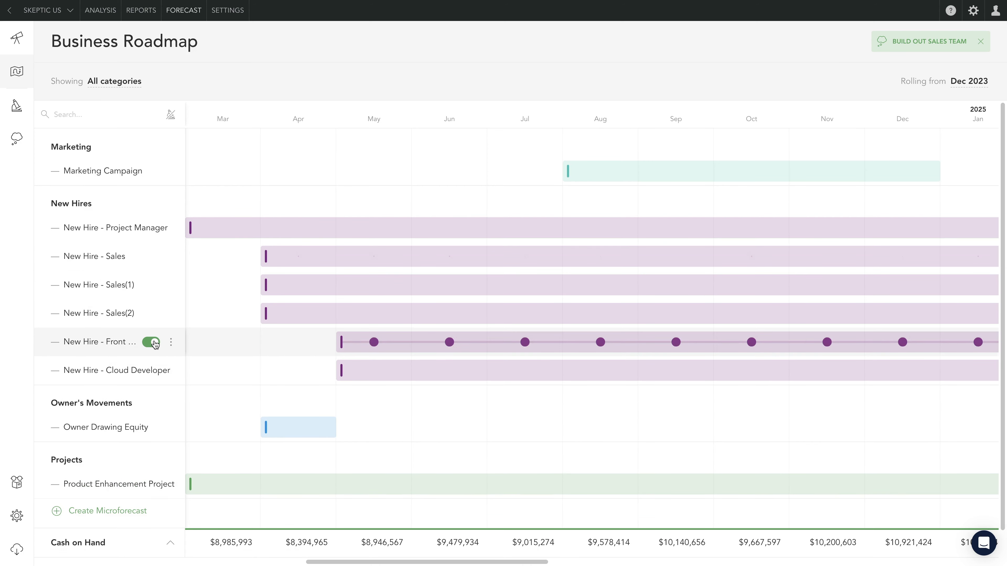
pyautogui.click(152, 372)
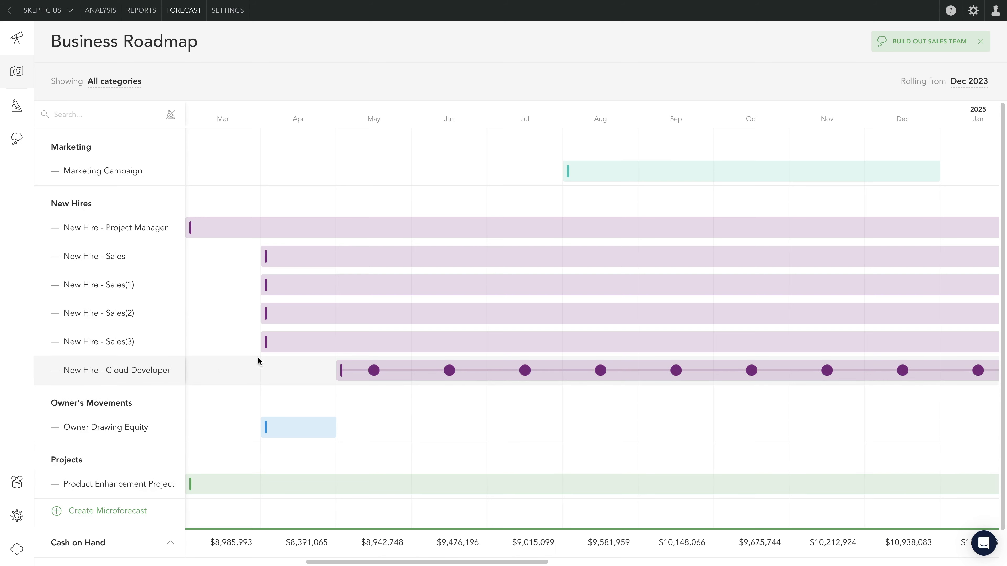
# - Move New Hire - Sales(3) to start in May and Sales(1) in June, and push back the Cloud Developer and Project Manager hires
pyautogui.moveTo(324, 342); pyautogui.dragTo(395, 341)
pyautogui.moveTo(392, 280); pyautogui.dragTo(544, 285)
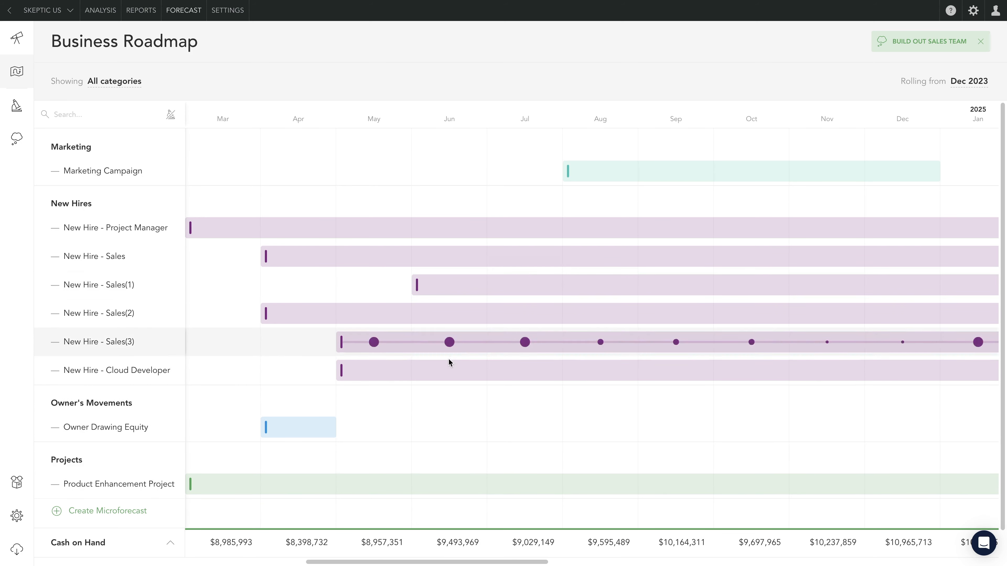
pyautogui.moveTo(450, 365); pyautogui.dragTo(537, 364)
pyautogui.moveTo(450, 228); pyautogui.dragTo(600, 229)
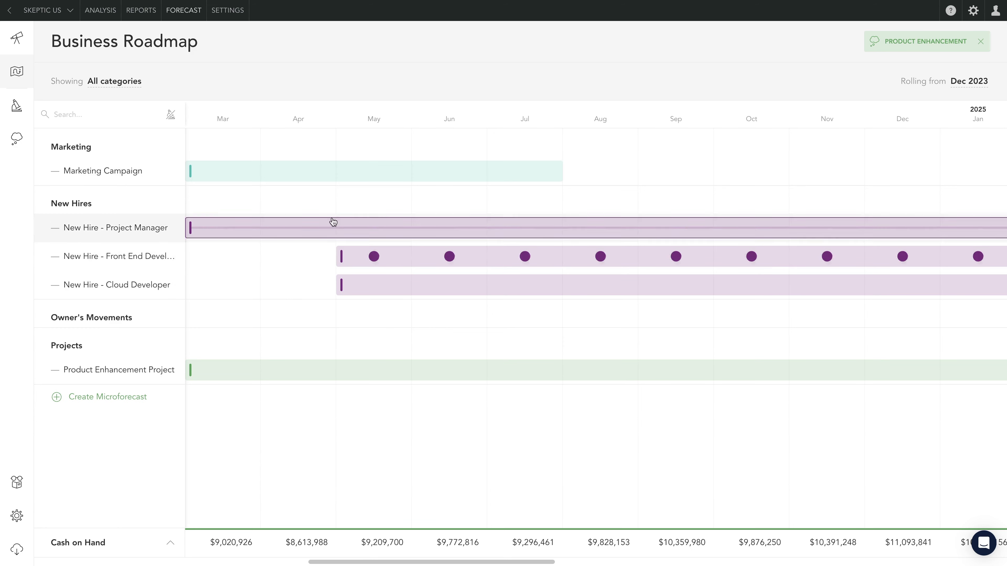
# - In the Product Enhancement scenario, move the Marketing Campaign to start in July and expand the metrics beneath the roadmap
pyautogui.moveTo(356, 171); pyautogui.dragTo(631, 171)
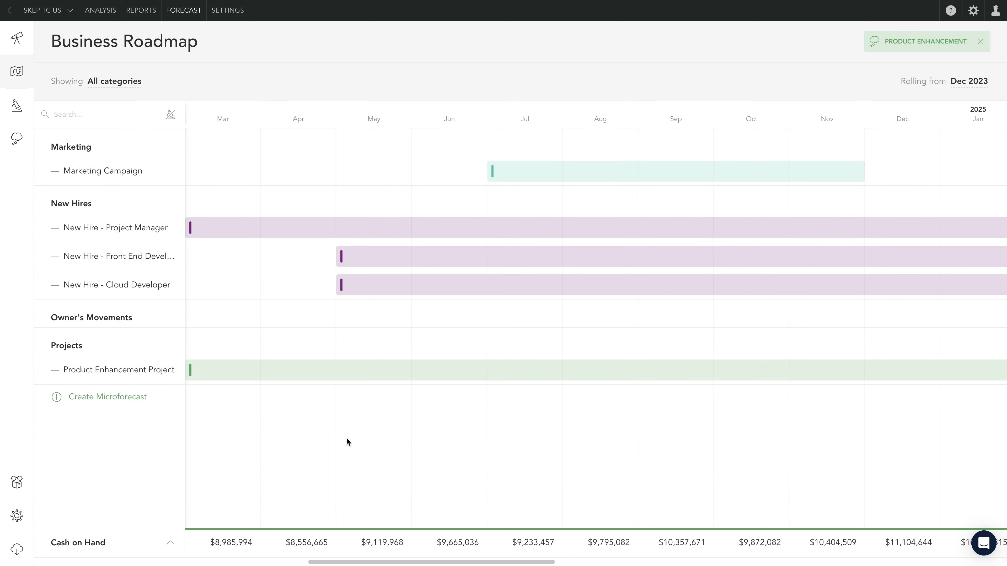
pyautogui.click(171, 545)
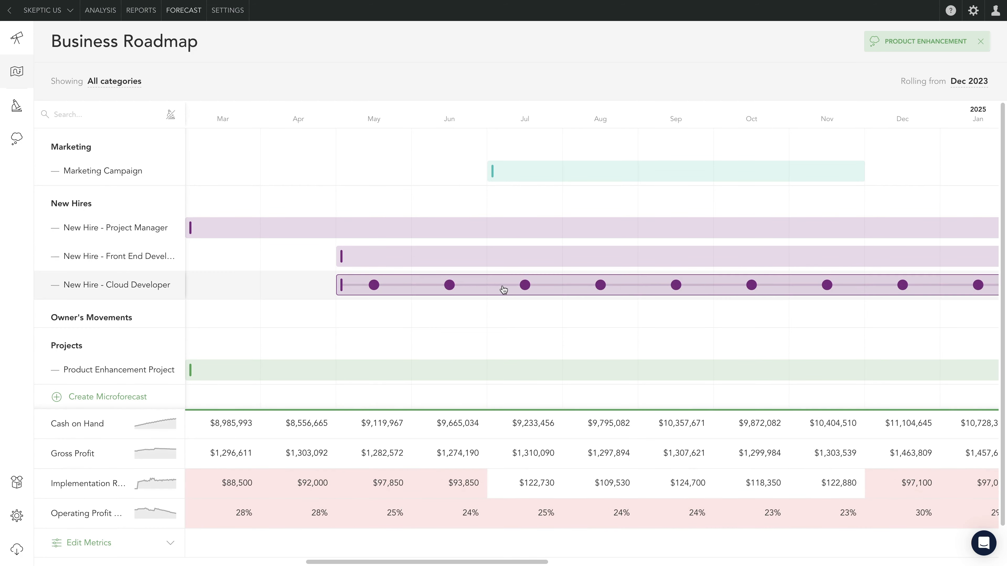
# - Reschedule the Cloud Developer hire to April, the Front End Developer hire to June and the Marketing Campaign to September
pyautogui.moveTo(503, 287); pyautogui.dragTo(431, 288)
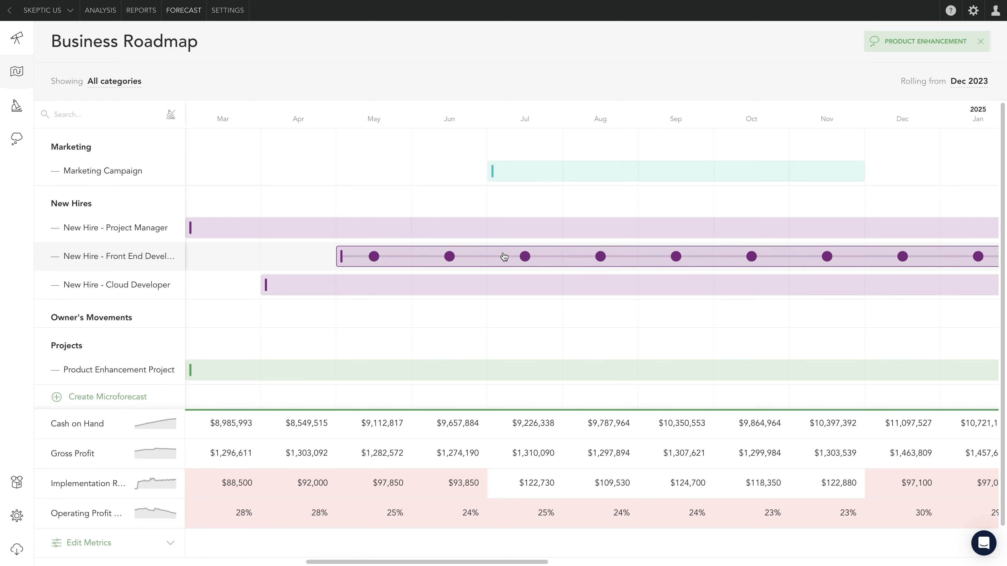
pyautogui.moveTo(505, 257); pyautogui.dragTo(588, 247)
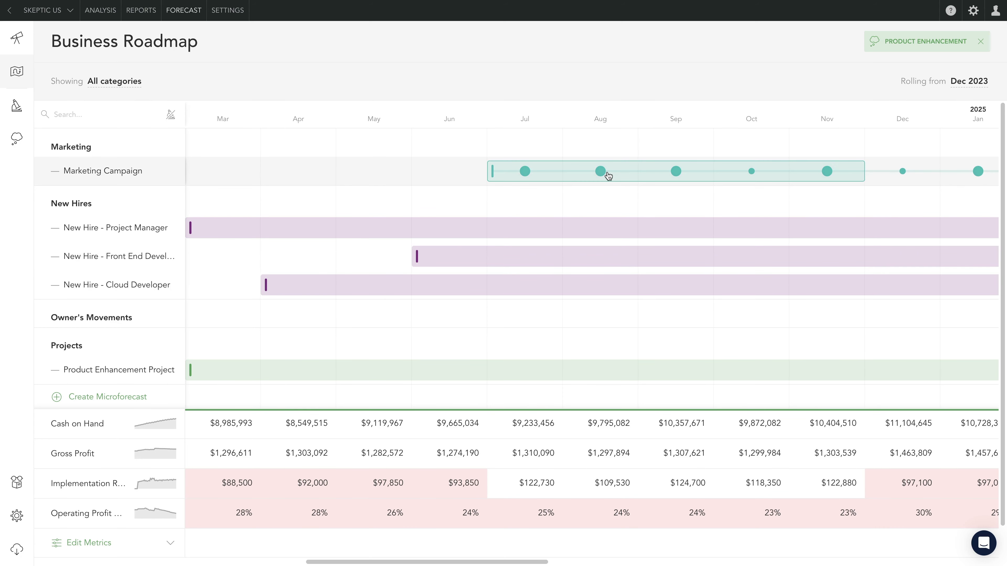
pyautogui.moveTo(603, 171); pyautogui.dragTo(749, 106)
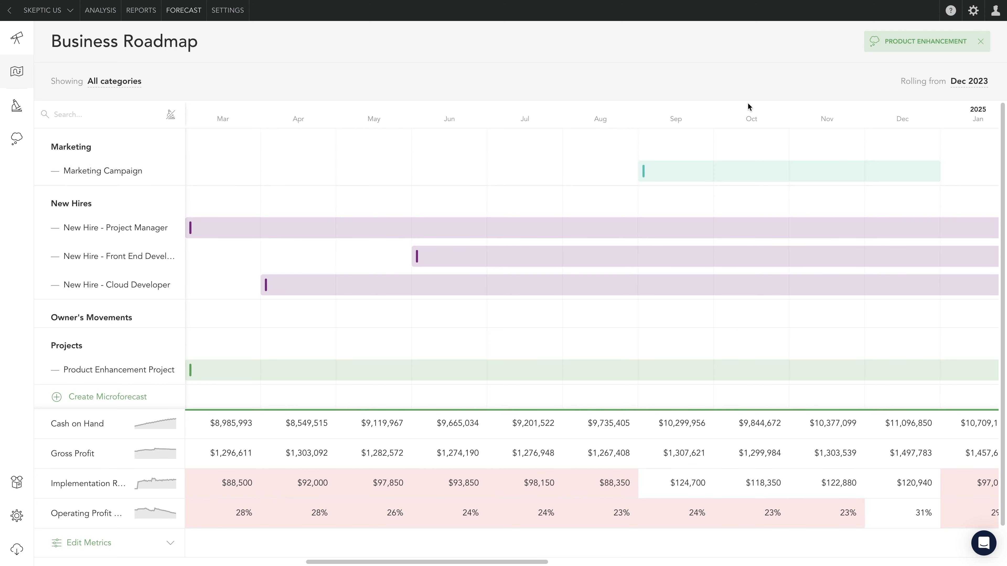
# - Exit the Product Enhancement scenario and go to the main forecast's Profit & Loss
pyautogui.click(980, 43)
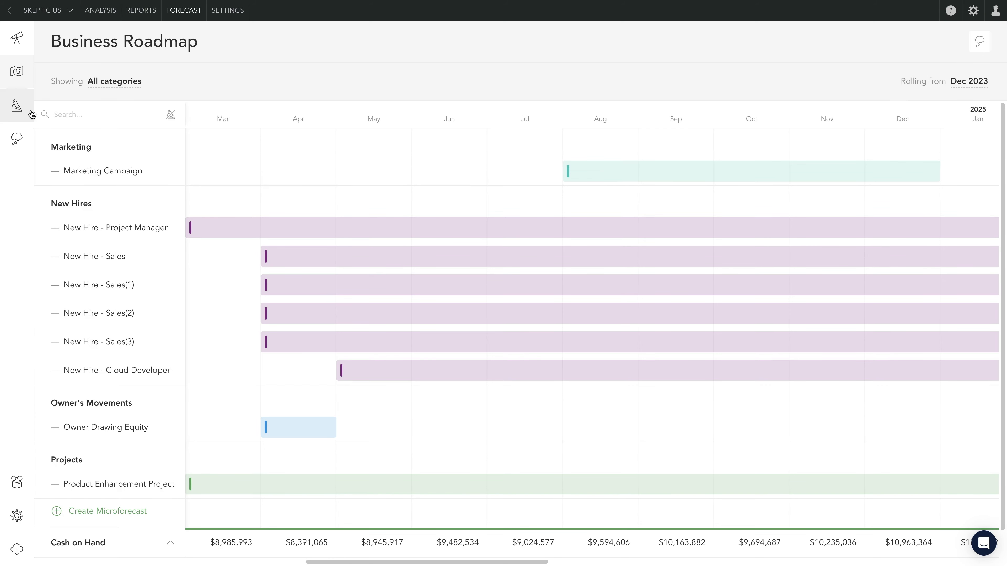
pyautogui.click(17, 139)
pyautogui.click(116, 141)
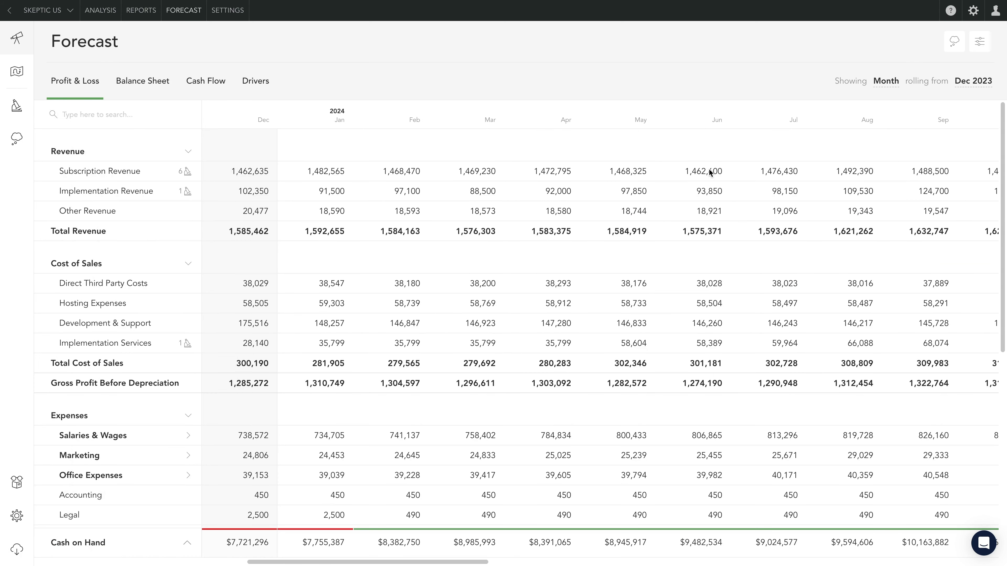
# - Set up a budget save of the Budget scenario, rolling from Dec 2023, with a save range of Jan 2024 to Jan 2025
pyautogui.click(967, 83)
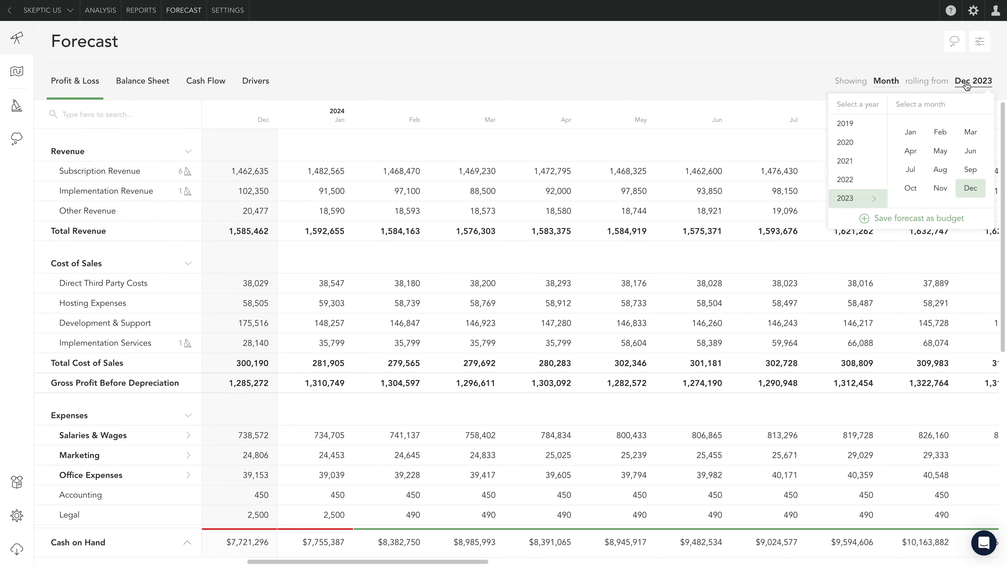
pyautogui.click(897, 220)
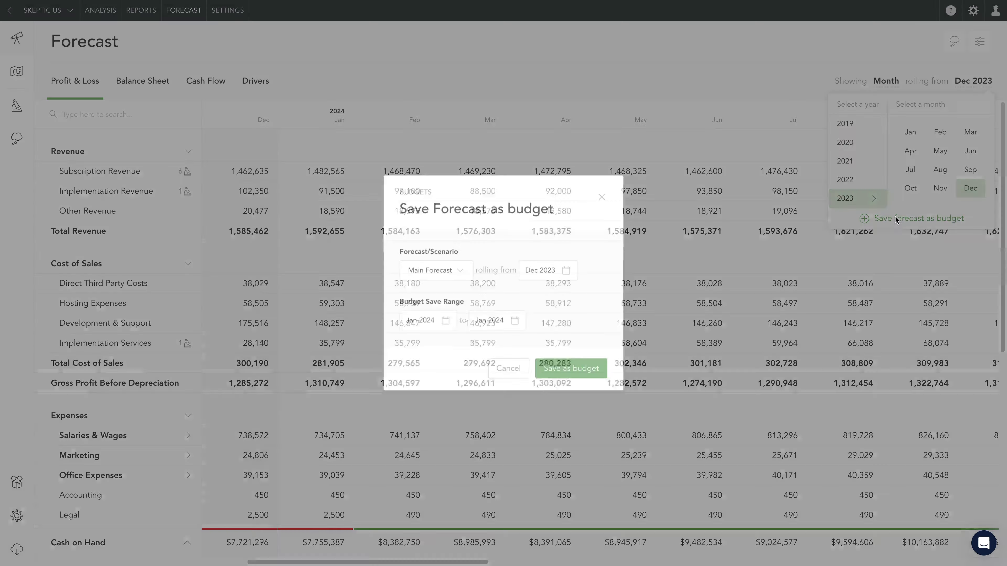
pyautogui.click(460, 271)
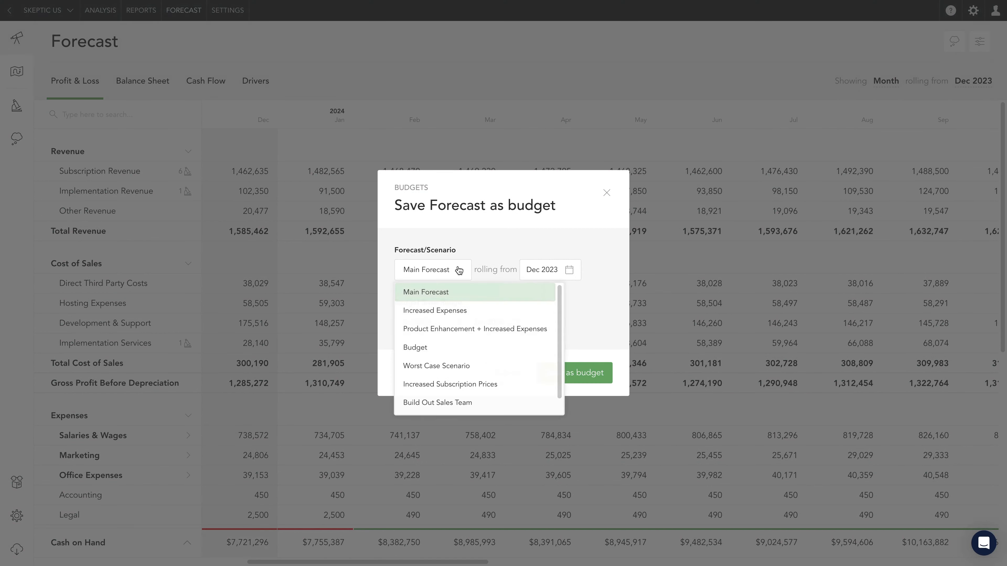
pyautogui.click(438, 347)
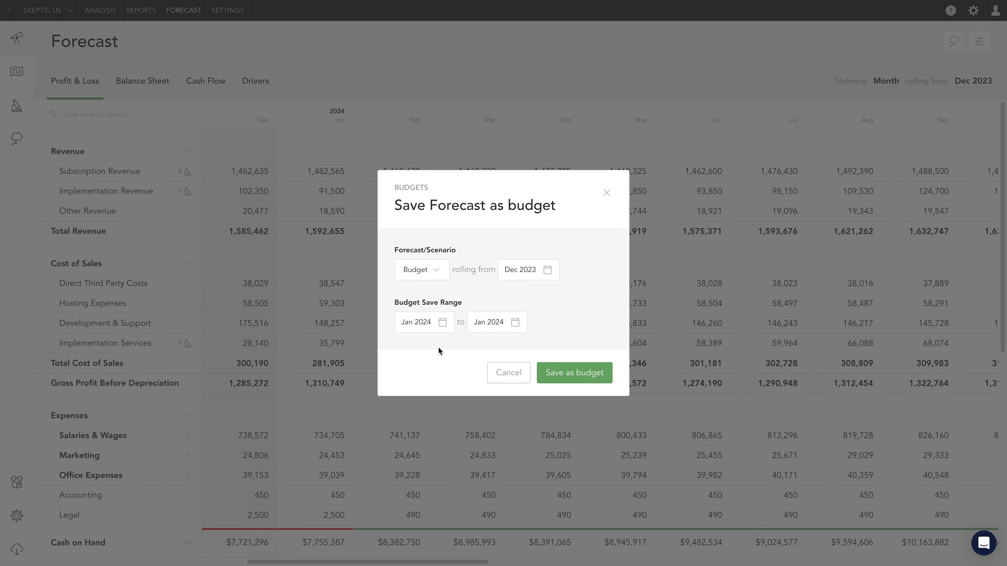
pyautogui.click(515, 323)
pyautogui.click(437, 376)
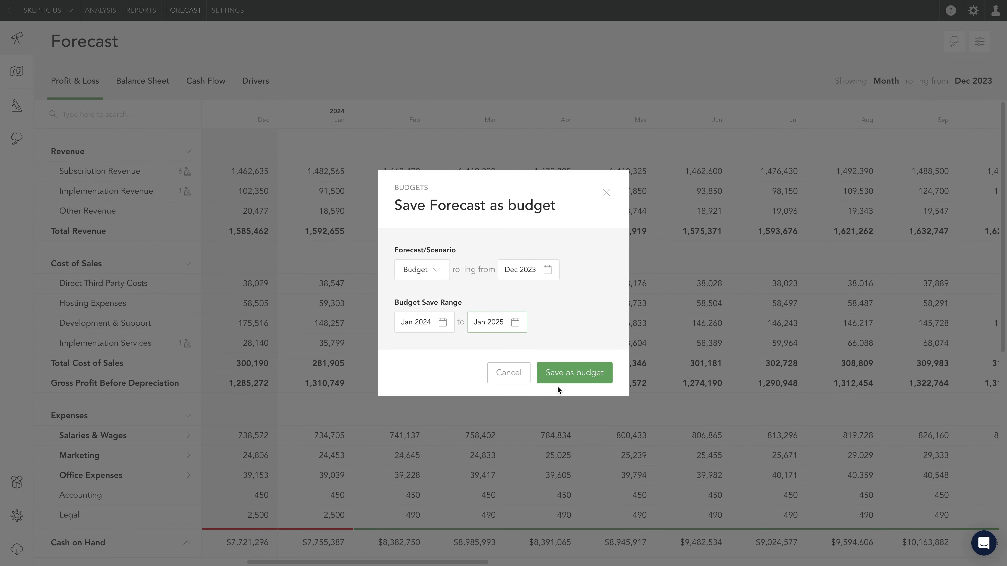